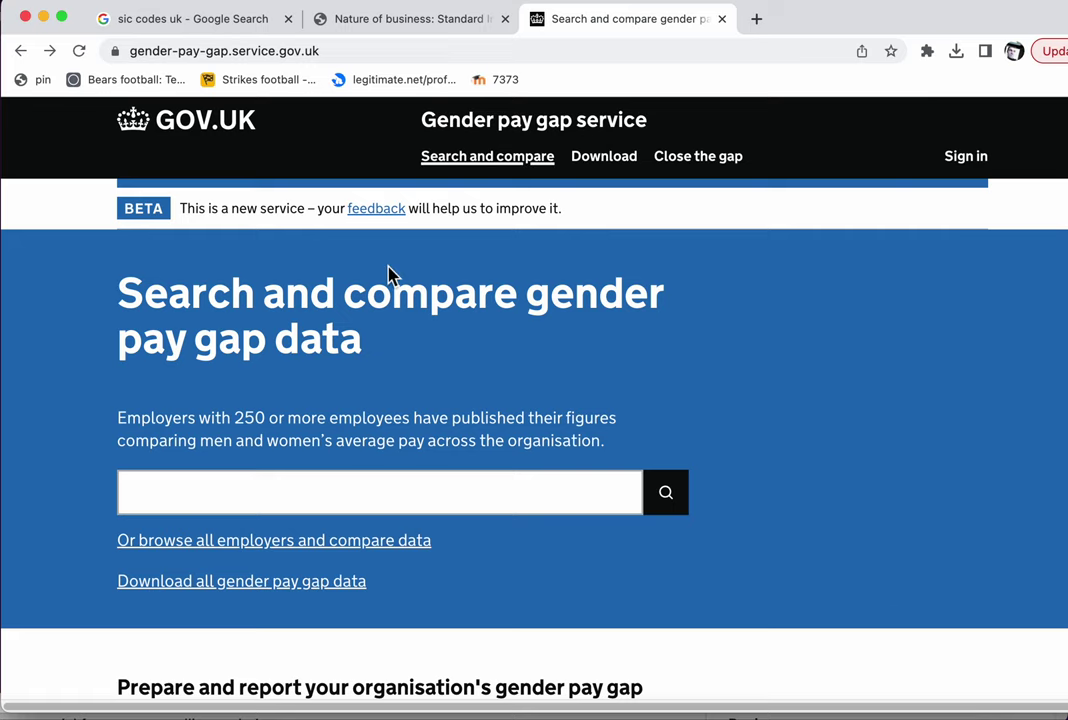
Download all gender pay gap data, then bring up the 2022–2023 workbook in Excel
left_click(177, 590)
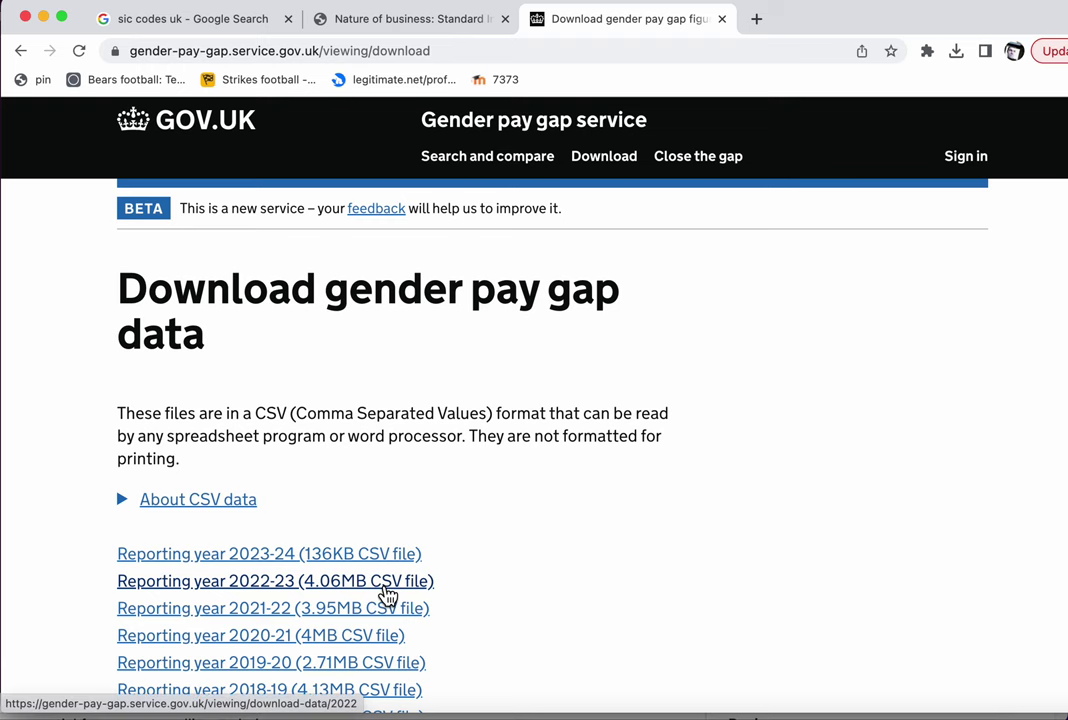
key("super+Tab")
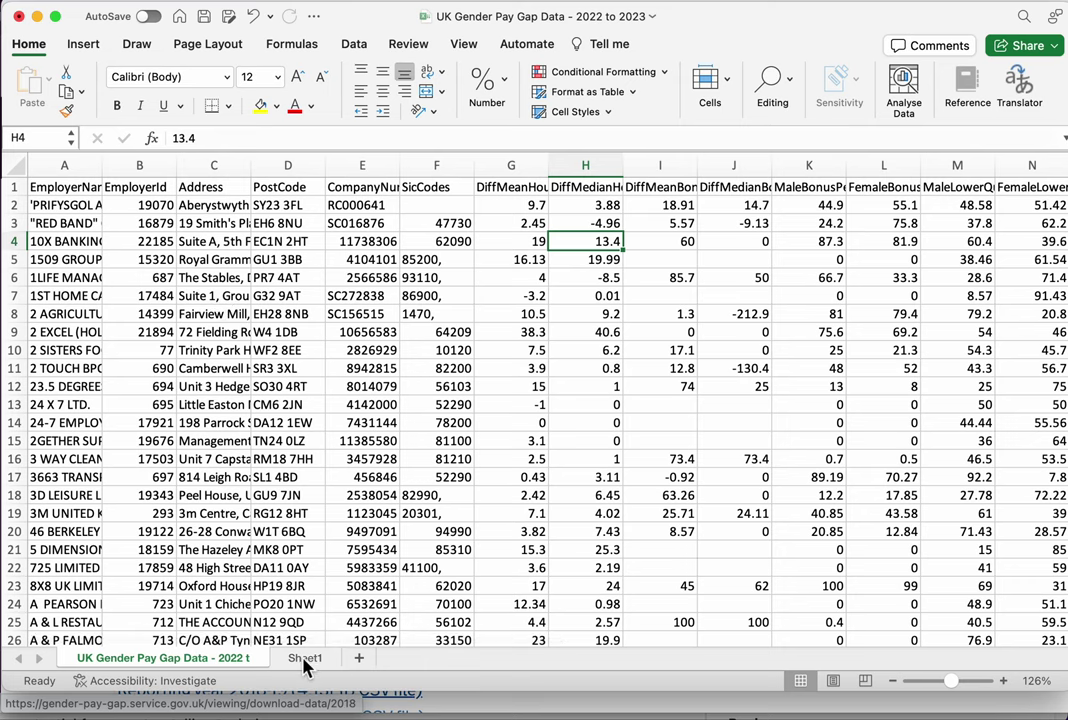
Select employer columns A–G (EmployerName to DiffMeanHourlyPercent) and go to Sheet1
left_click_drag(69, 165, 512, 162)
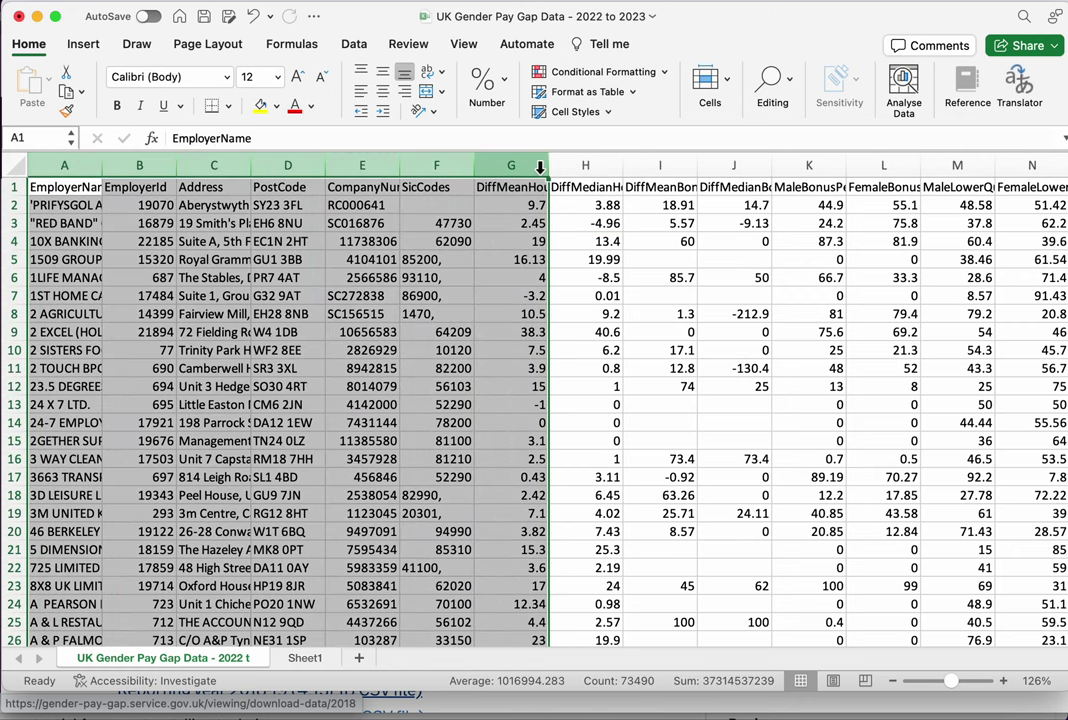
left_click(303, 658)
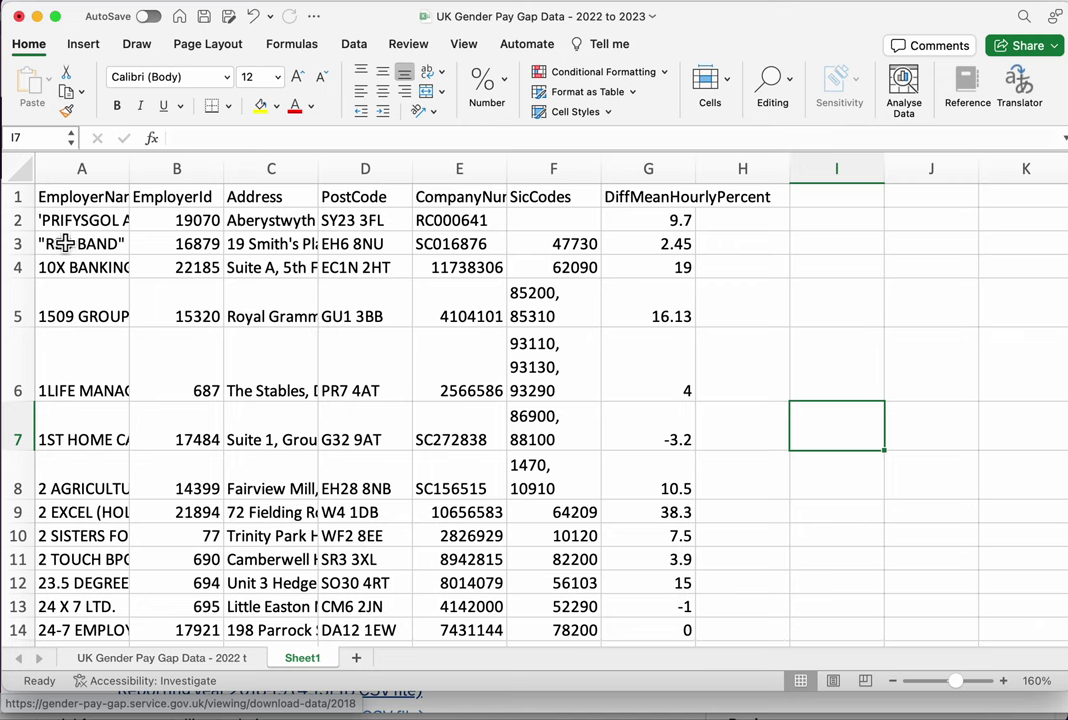
Turn on filtering for the employer table and widen column A
left_click(207, 267)
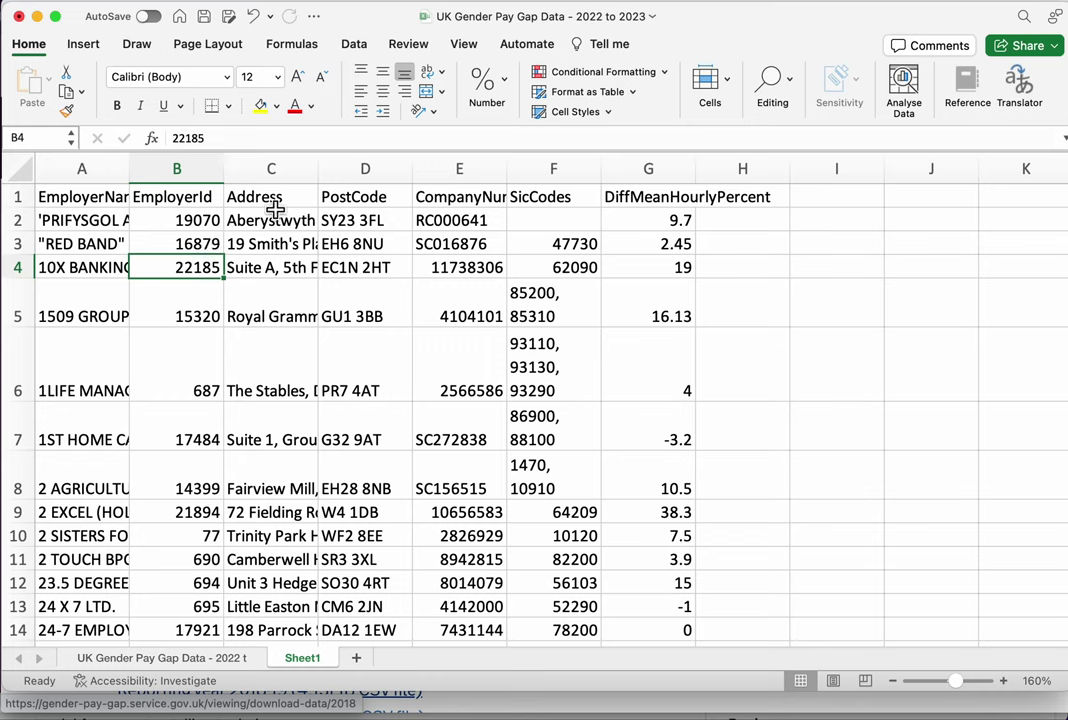
left_click(354, 46)
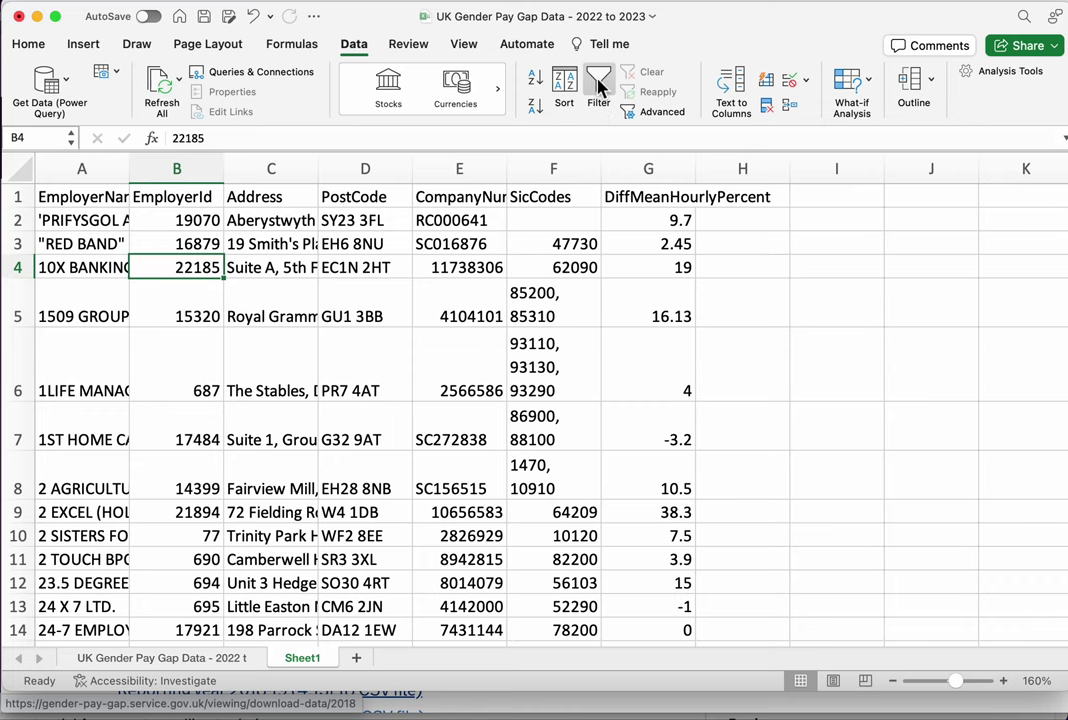
left_click(598, 86)
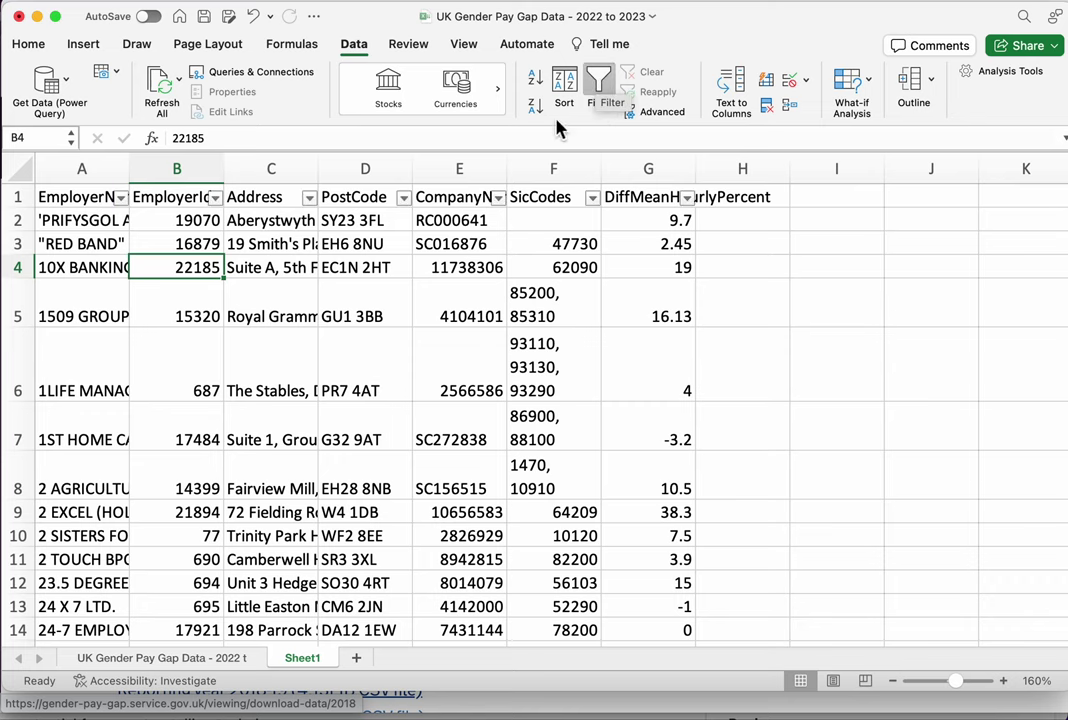
left_click_drag(137, 180, 280, 175)
Filter EmployerName for 'university', leaving 190 of 10829 records
left_click(115, 318)
left_click(272, 199)
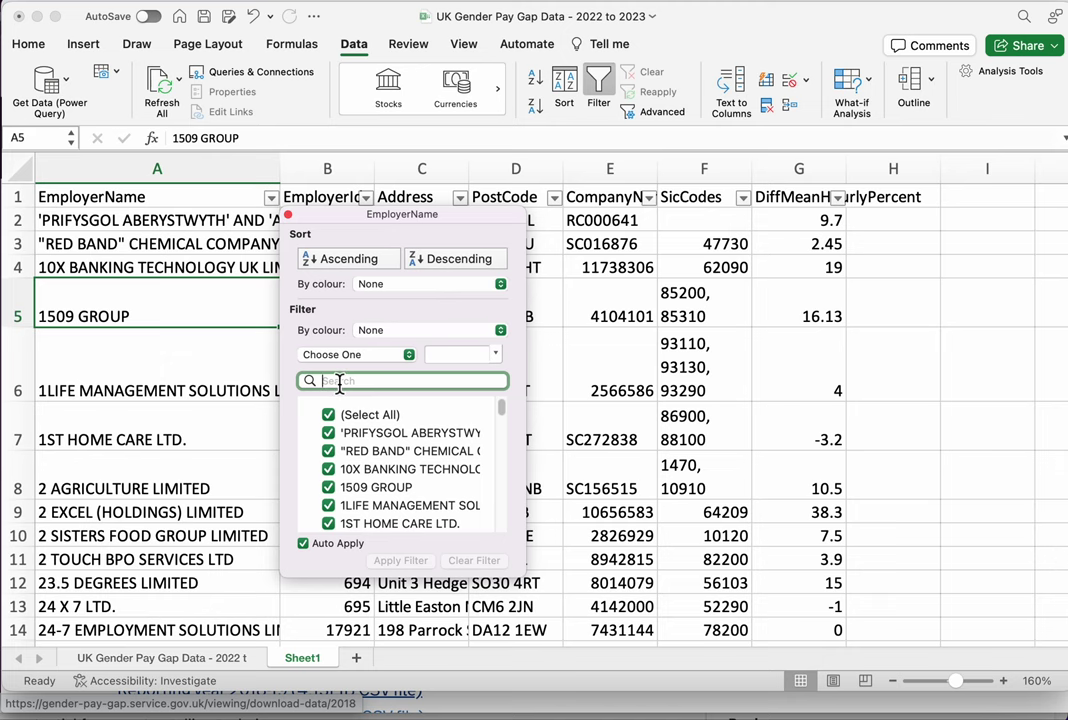
type("university")
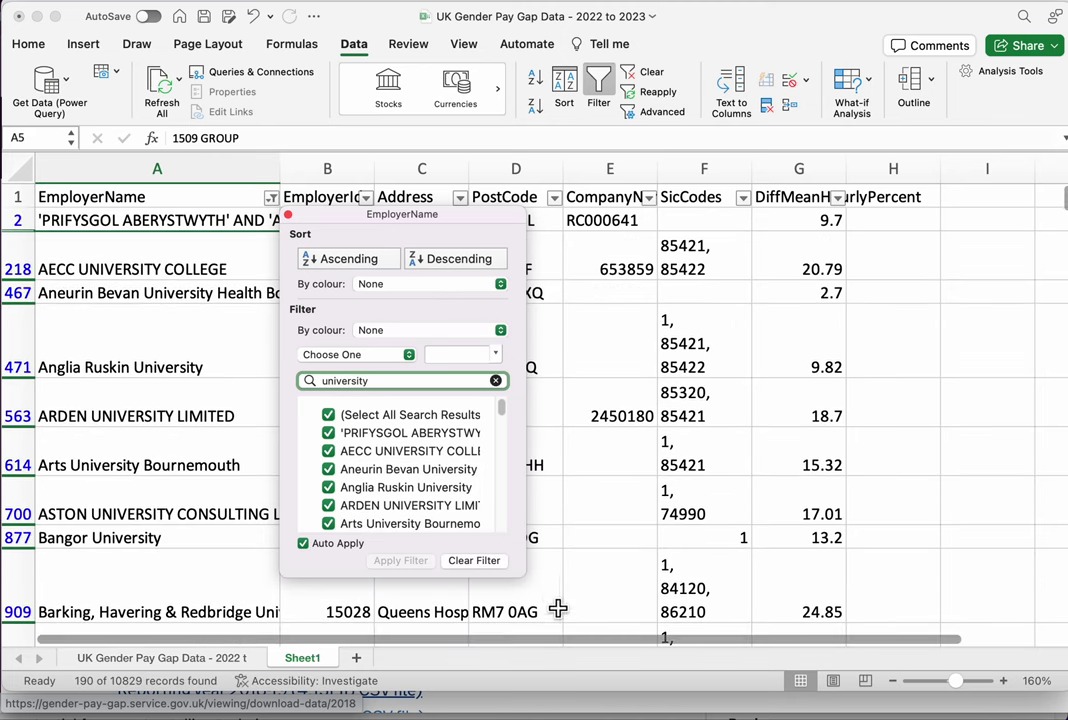
left_click_drag(523, 577, 772, 614)
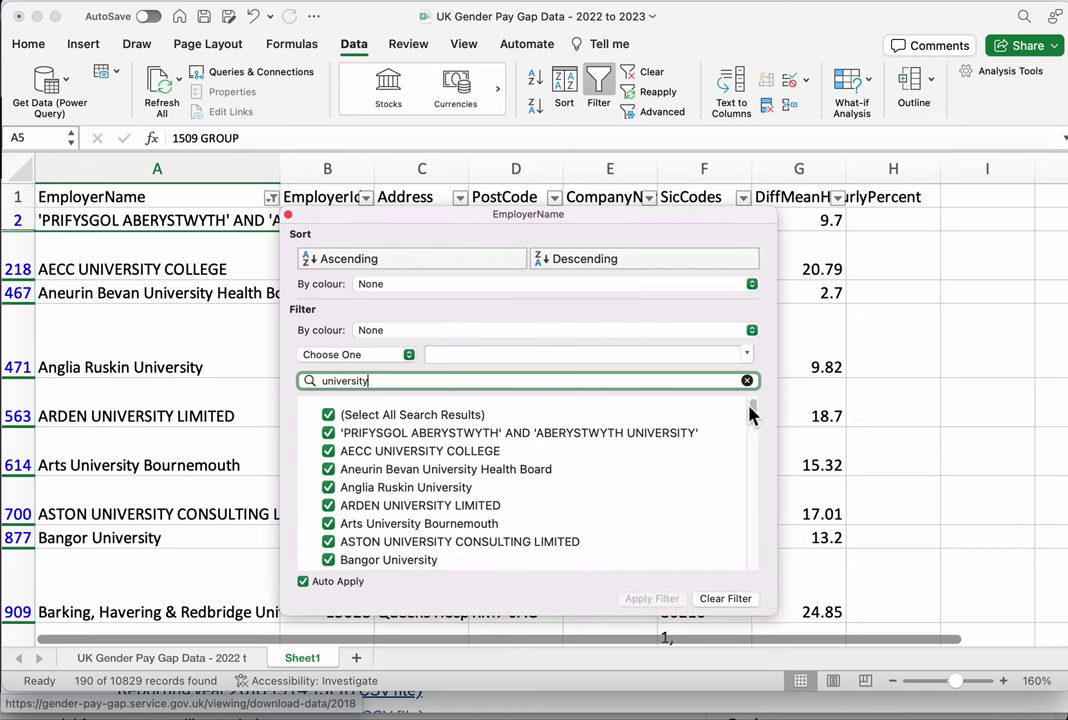
mouse_move(753, 415)
left_mouse_down()
mouse_move(753, 430)
mouse_move(753, 410)
left_mouse_up()
left_click(124, 338)
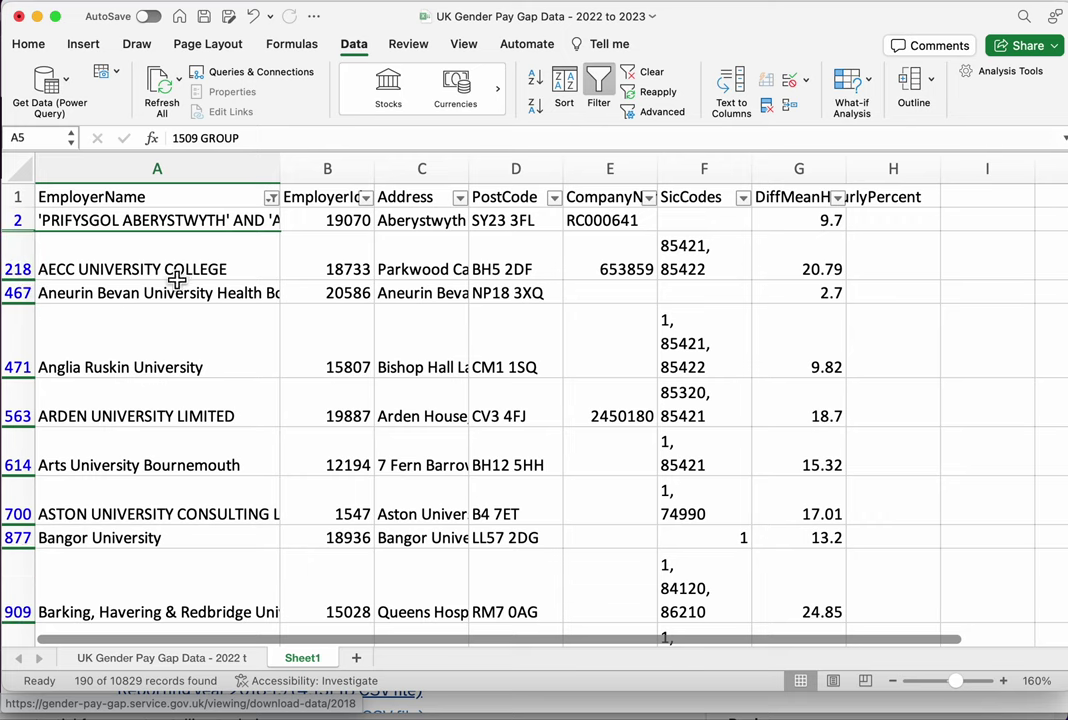
Widen column A to fit long university names and browse the filtered employer list
left_click_drag(283, 172, 479, 172)
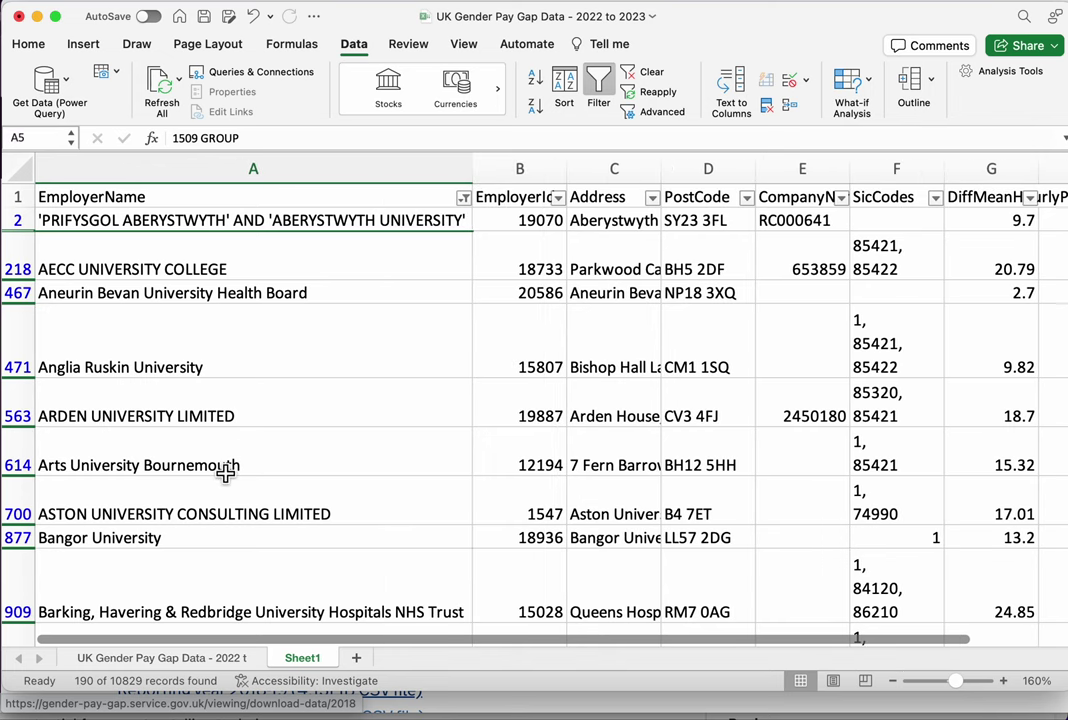
scroll(240, 480, "down", 1)
left_click(300, 582)
scroll(336, 508, "down", 1)
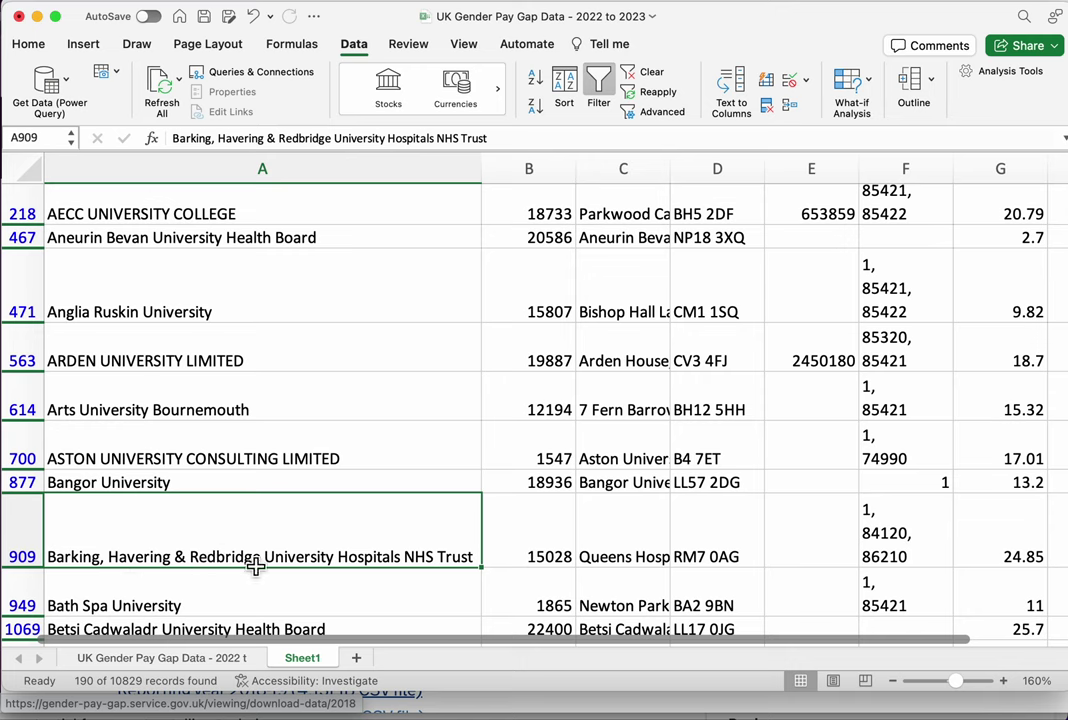
scroll(370, 530, "down", 1)
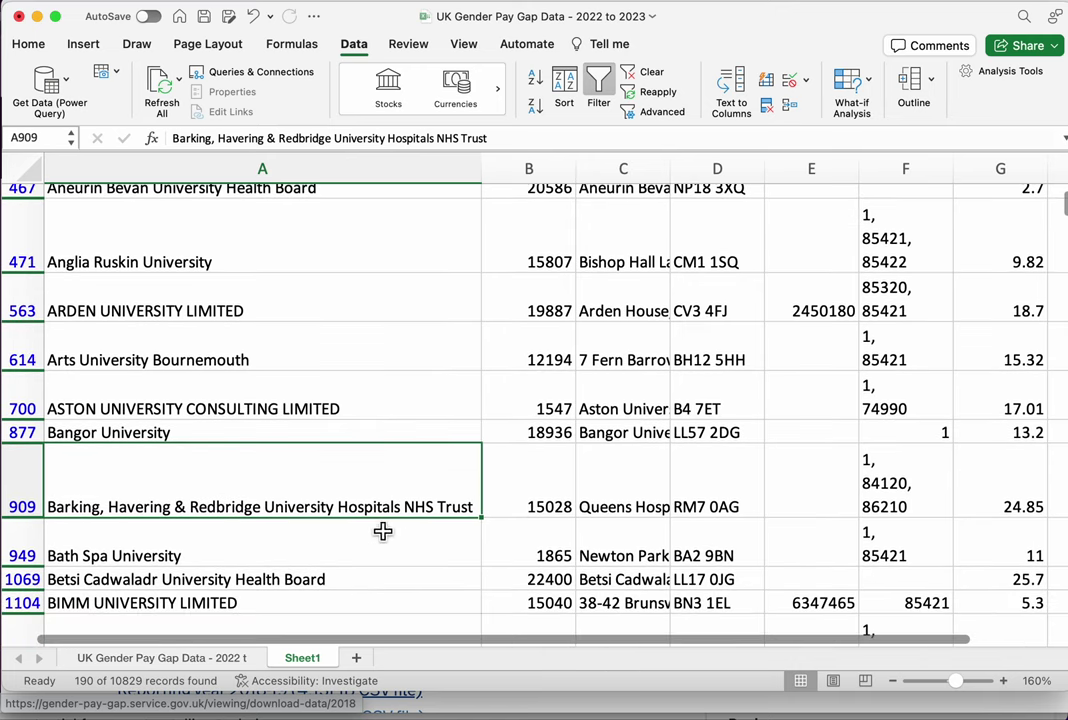
scroll(300, 508, "down", 3)
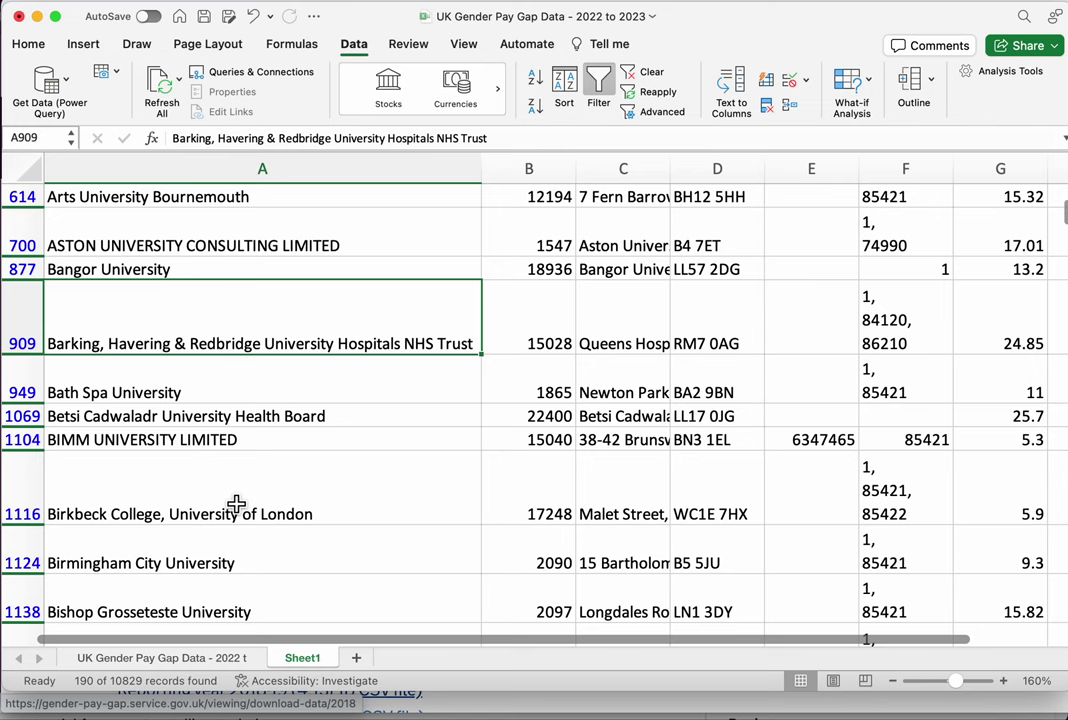
scroll(236, 503, "down", 5)
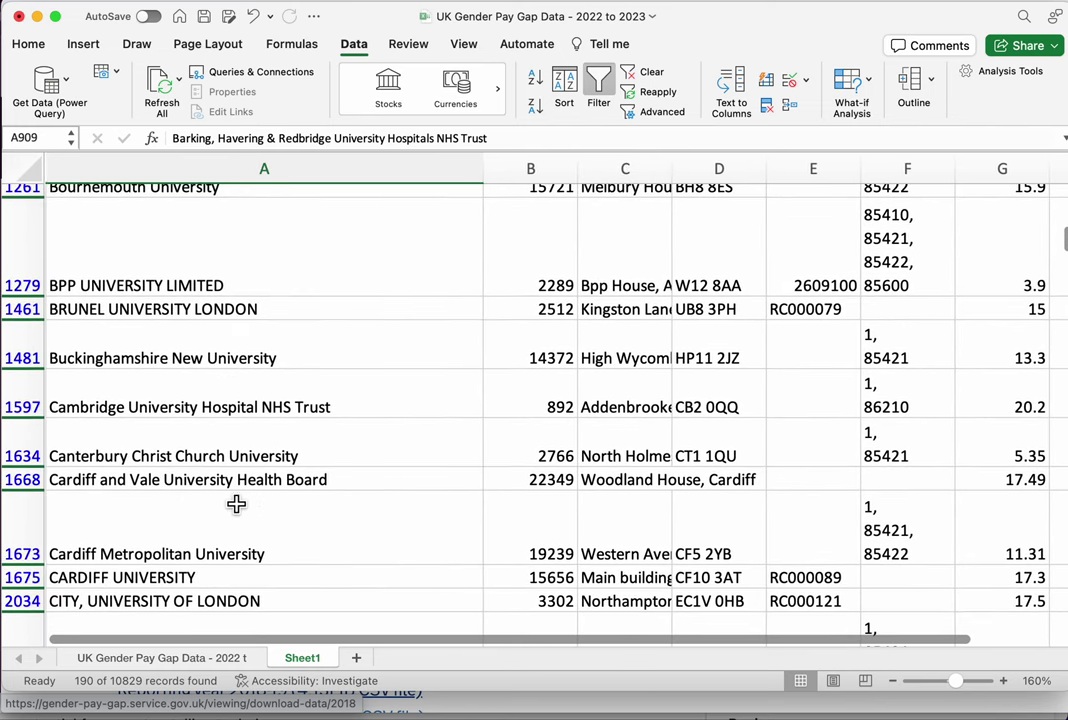
scroll(236, 503, "down", 1)
left_click(232, 383)
left_click(215, 410)
scroll(279, 505, "down", 2)
scroll(285, 504, "down", 1)
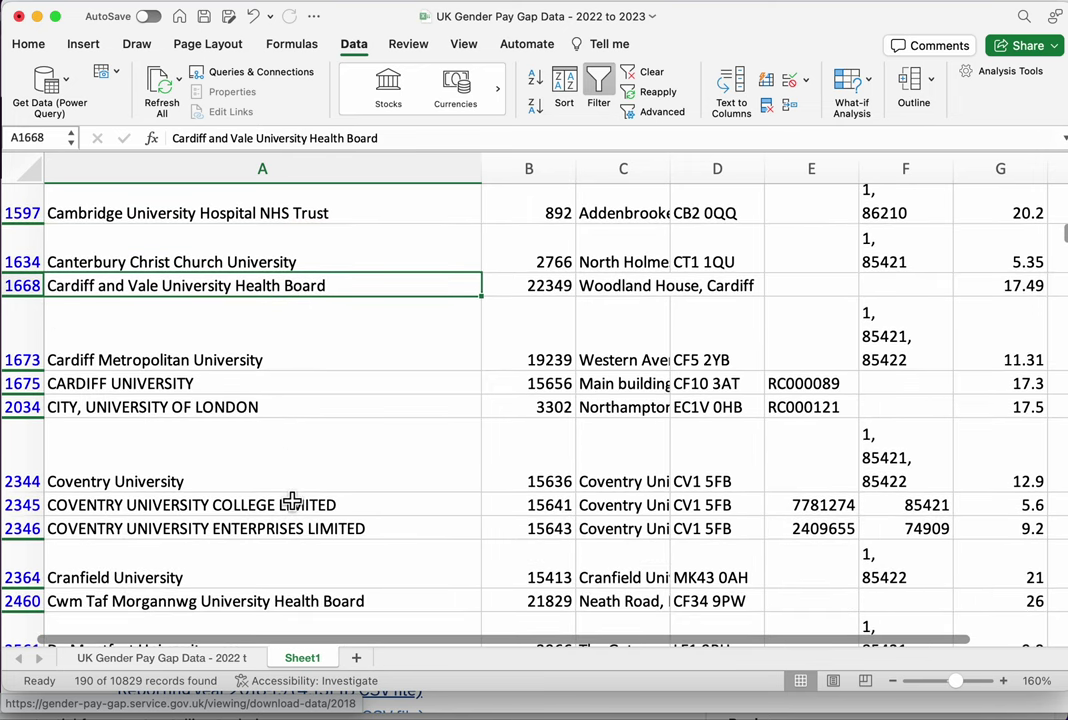
scroll(291, 500, "down", 2)
scroll(291, 500, "up", 1)
scroll(291, 500, "up", 10)
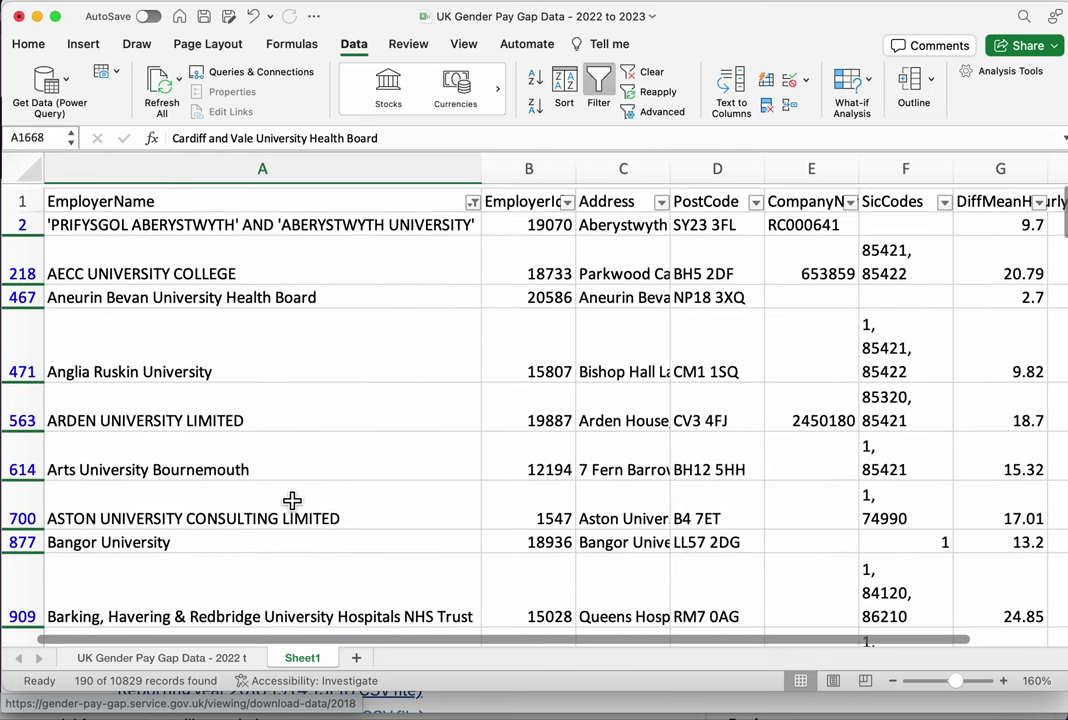
scroll(291, 502, "up", 1)
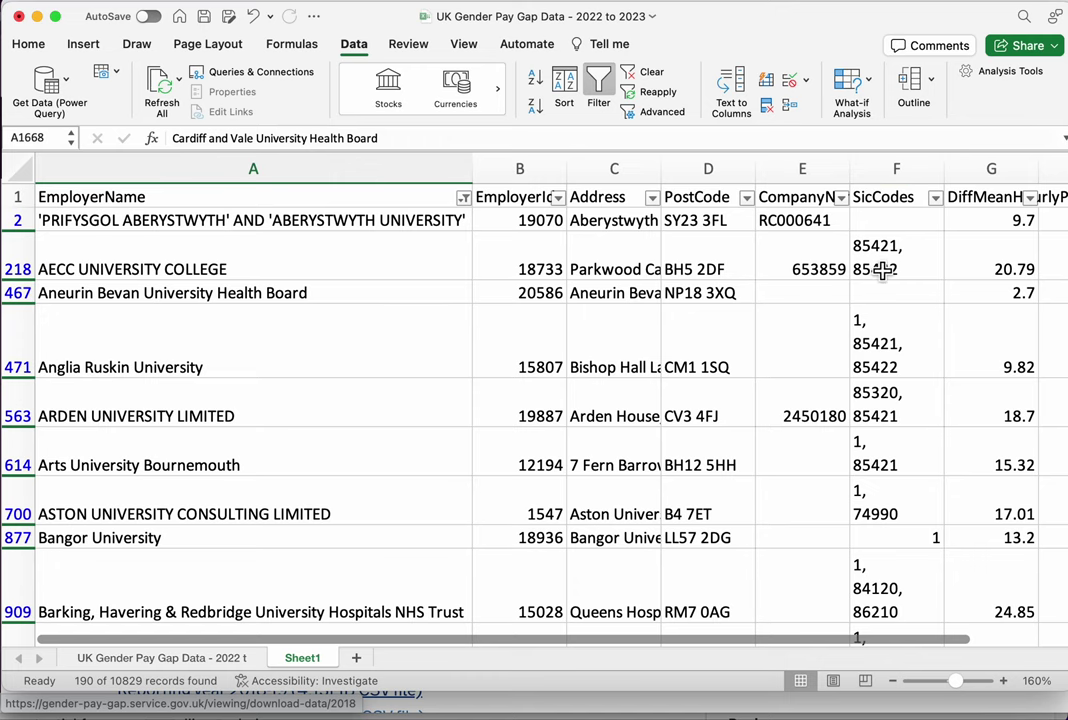
Check the SicCodes header in F1, then go back to the pay gap download page in Chrome
scroll(882, 269, "right", 1)
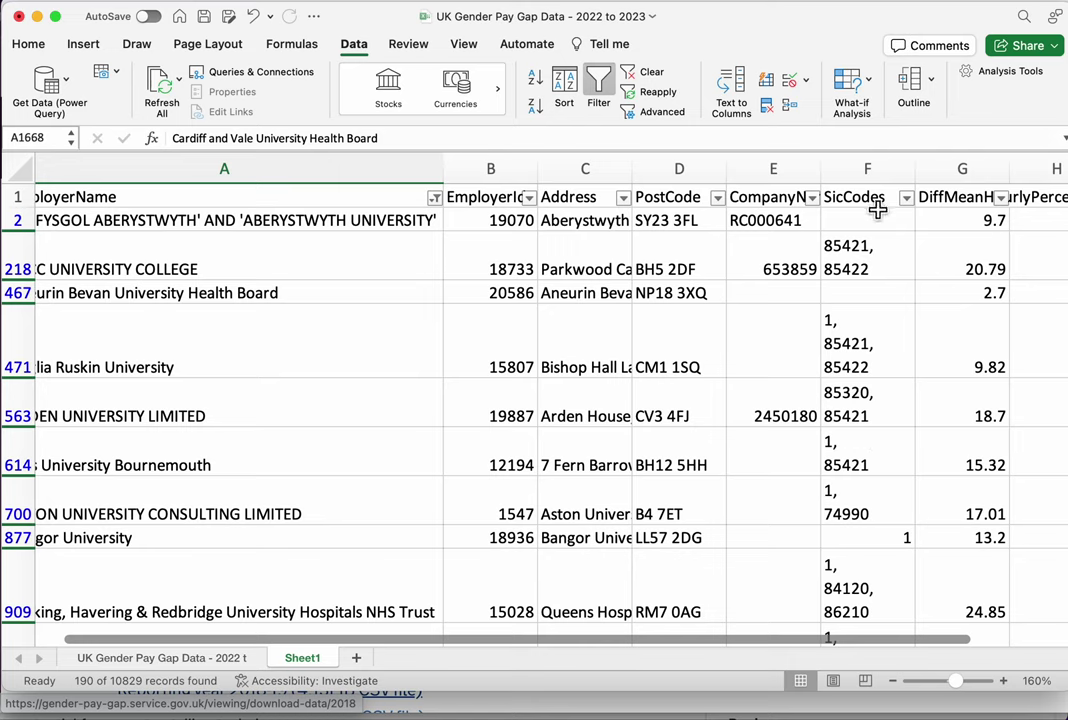
left_click(877, 208)
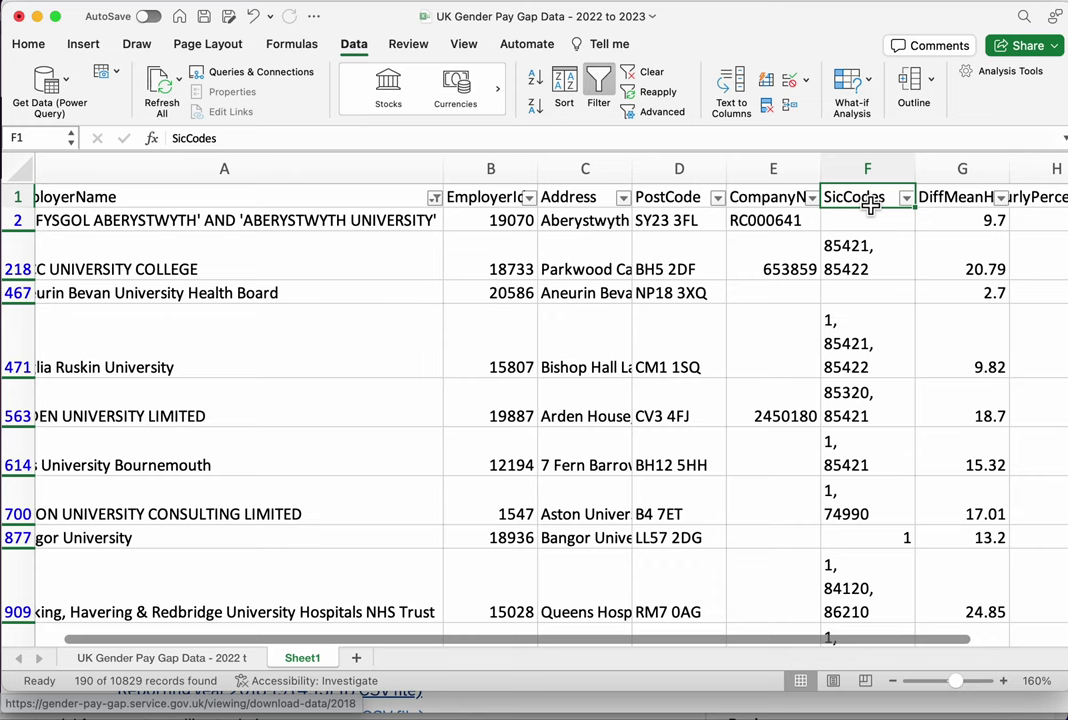
key("super+Tab")
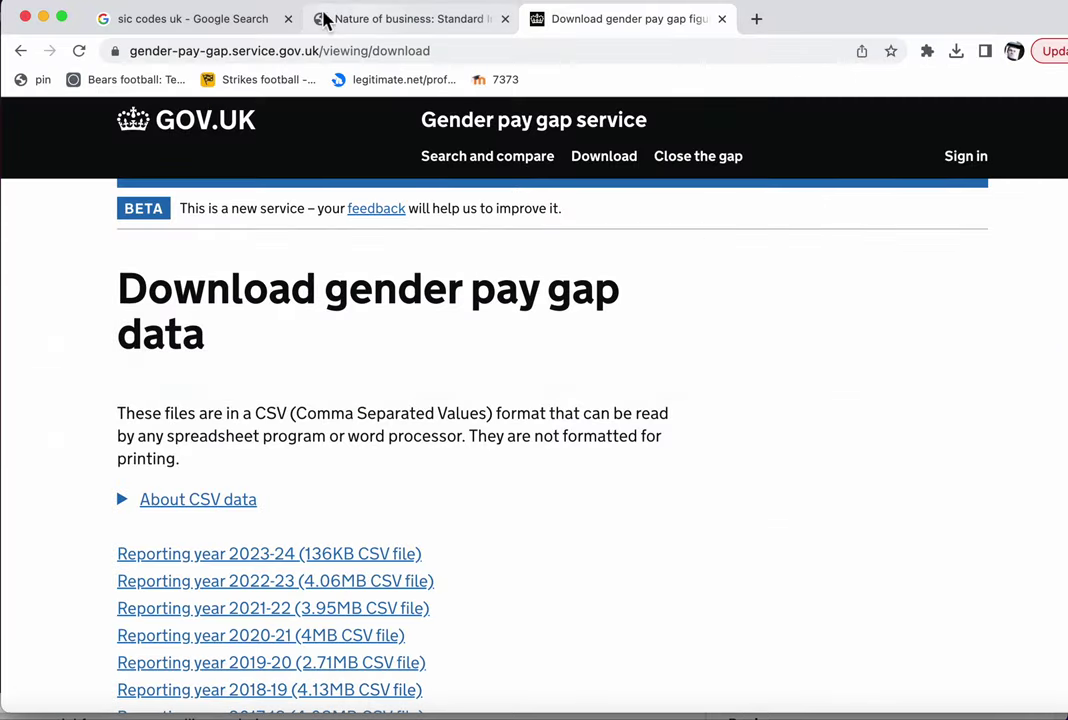
Review the Companies House 'Nature of business' SIC code list, then return to the filtered Excel sheet
left_click(231, 20)
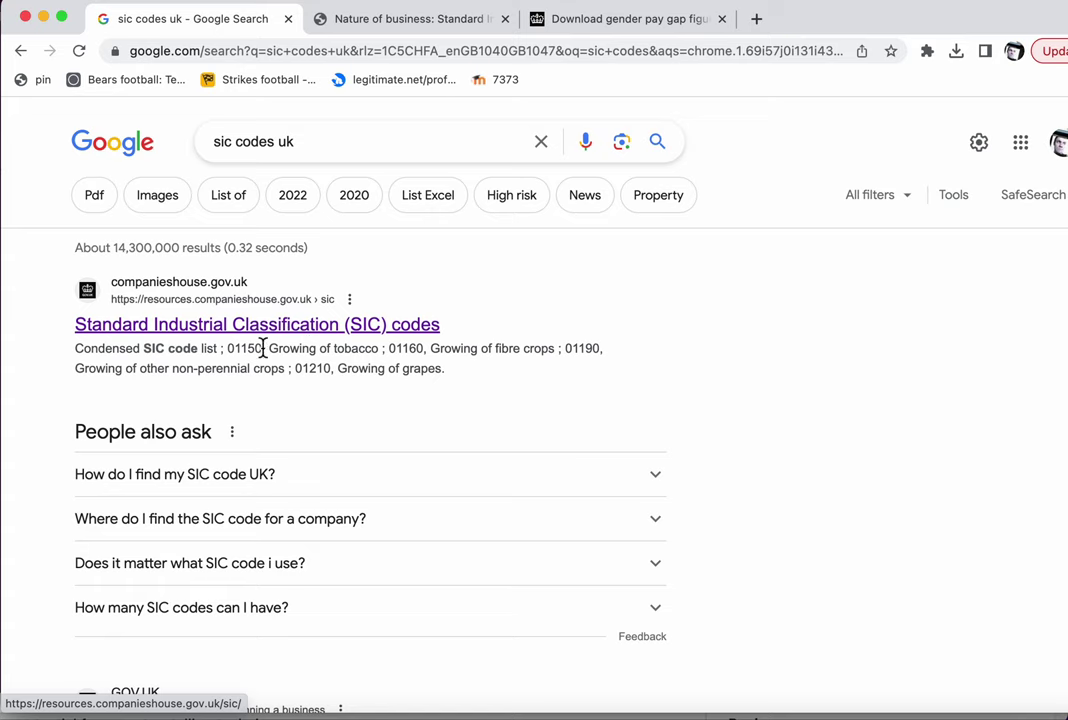
left_click(396, 20)
scroll(345, 435, "down", 10)
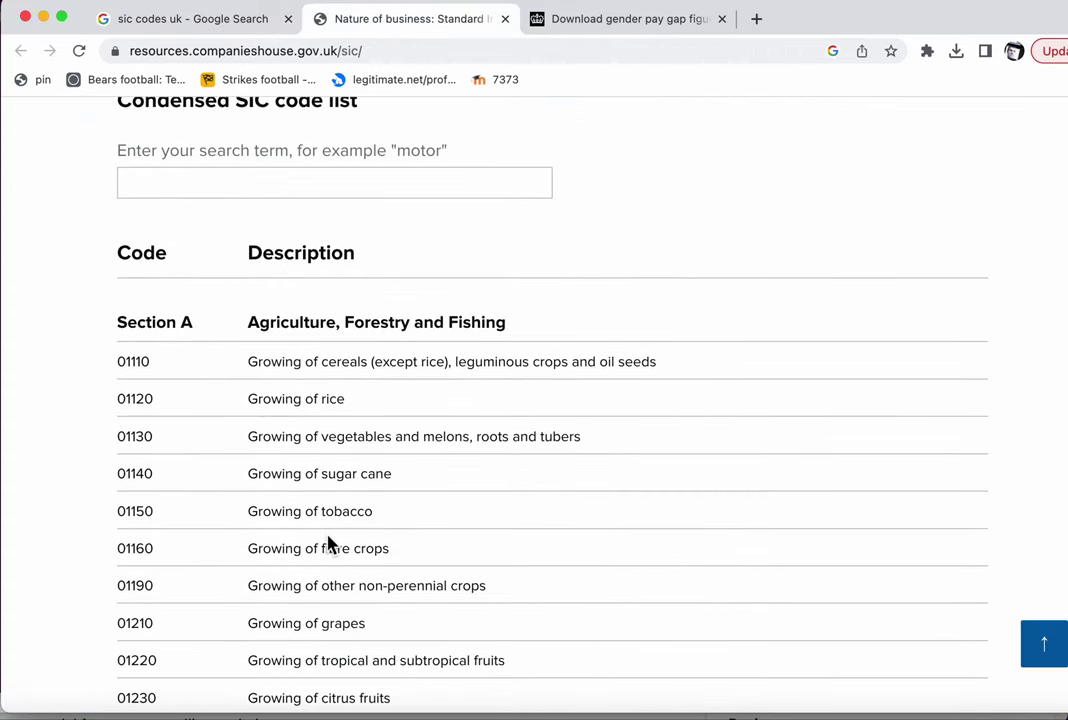
scroll(328, 543, "down", 2)
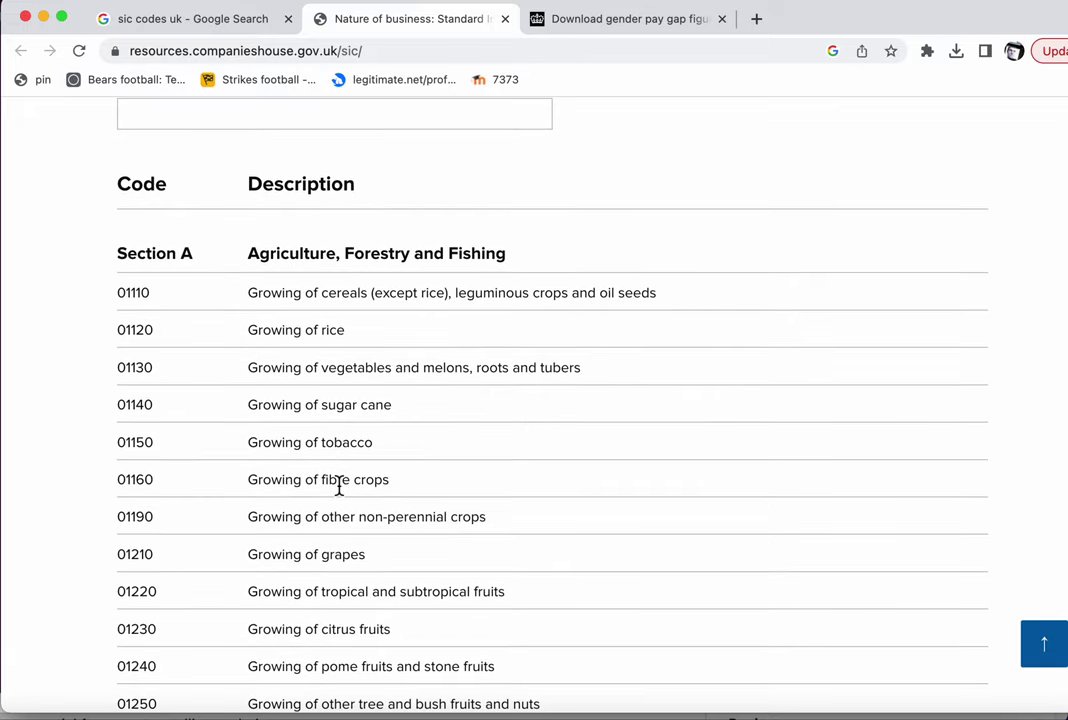
key("super+Tab")
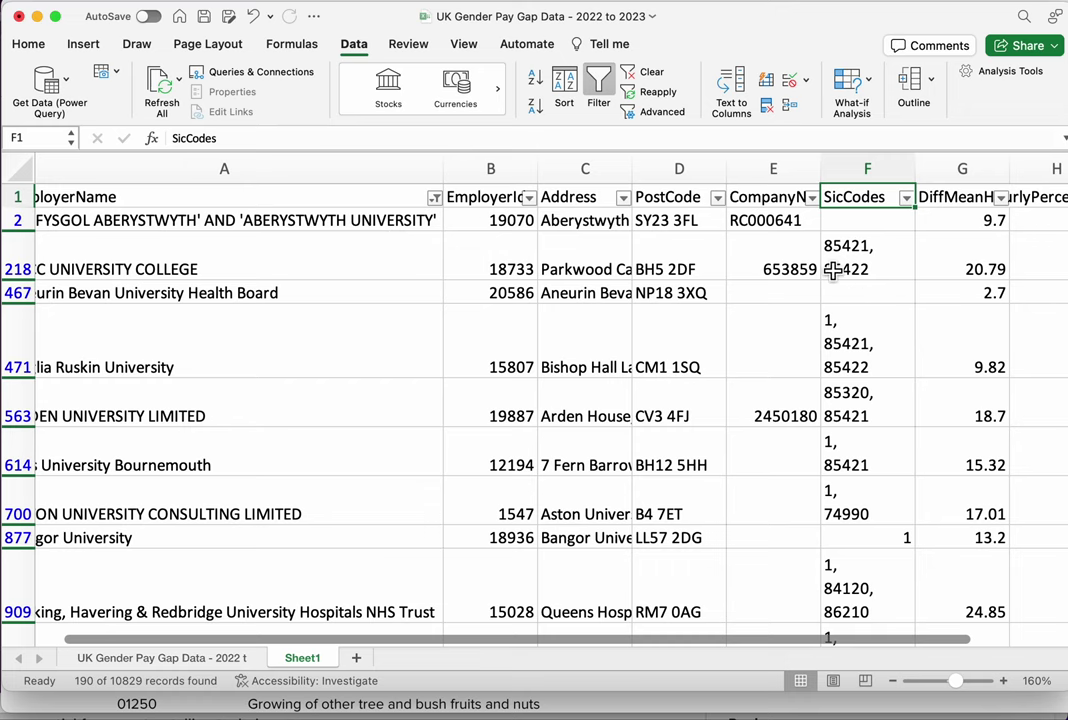
scroll(832, 270, "left", 2)
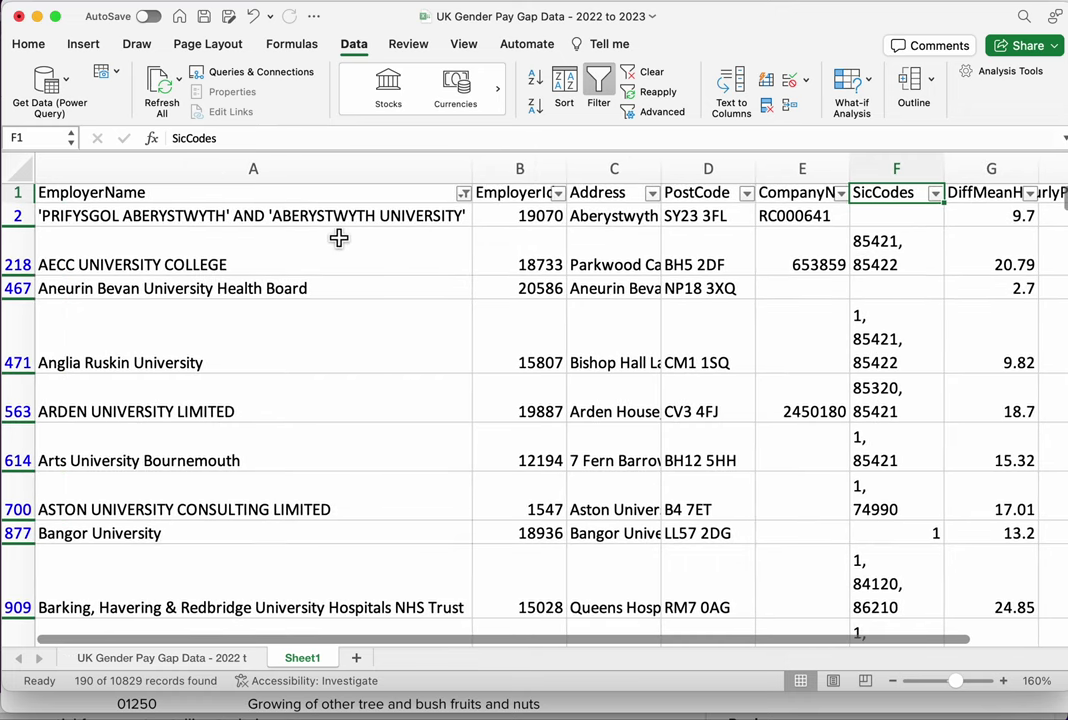
scroll(339, 237, "up", 1)
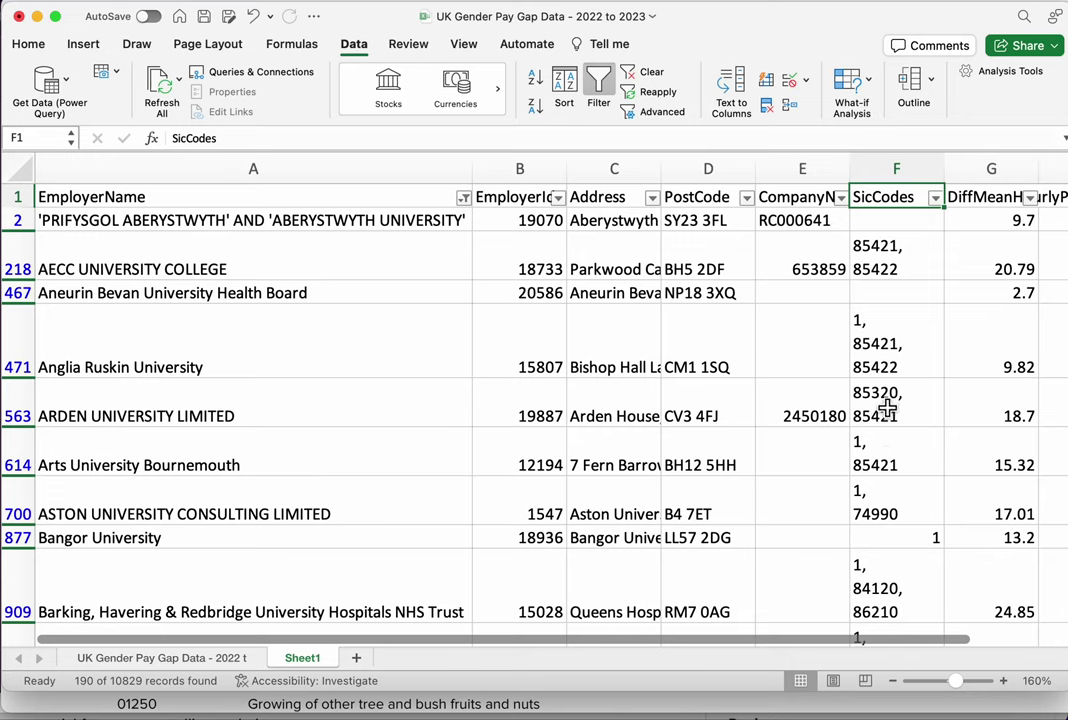
scroll(880, 465, "down", 1)
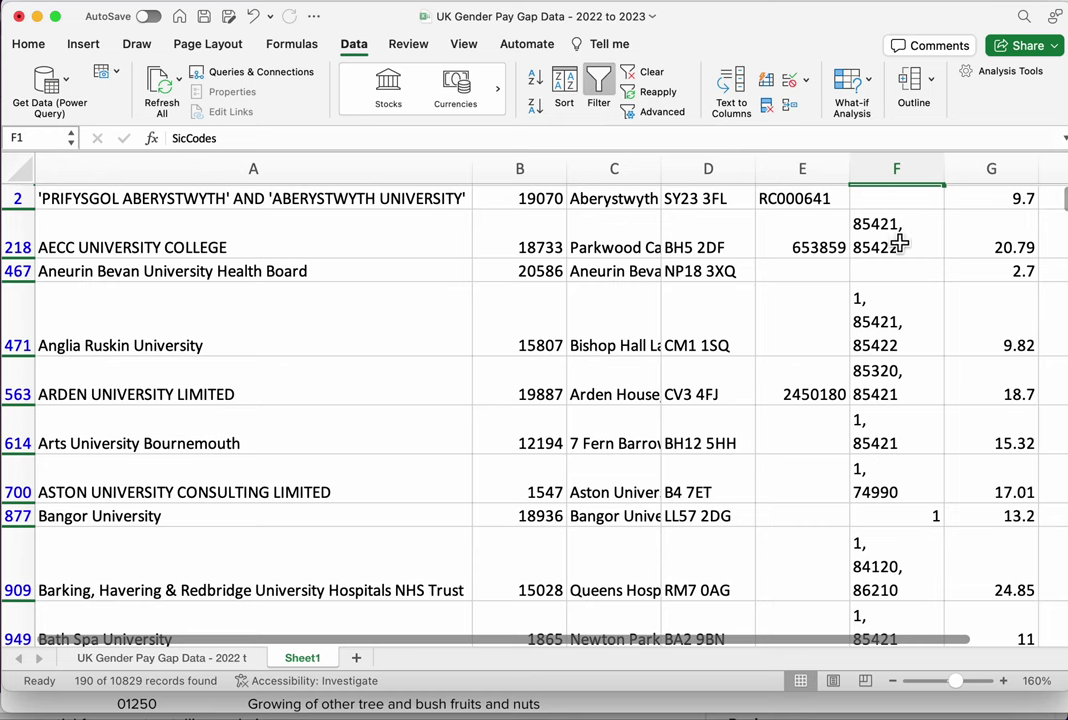
scroll(770, 300, "up", 1)
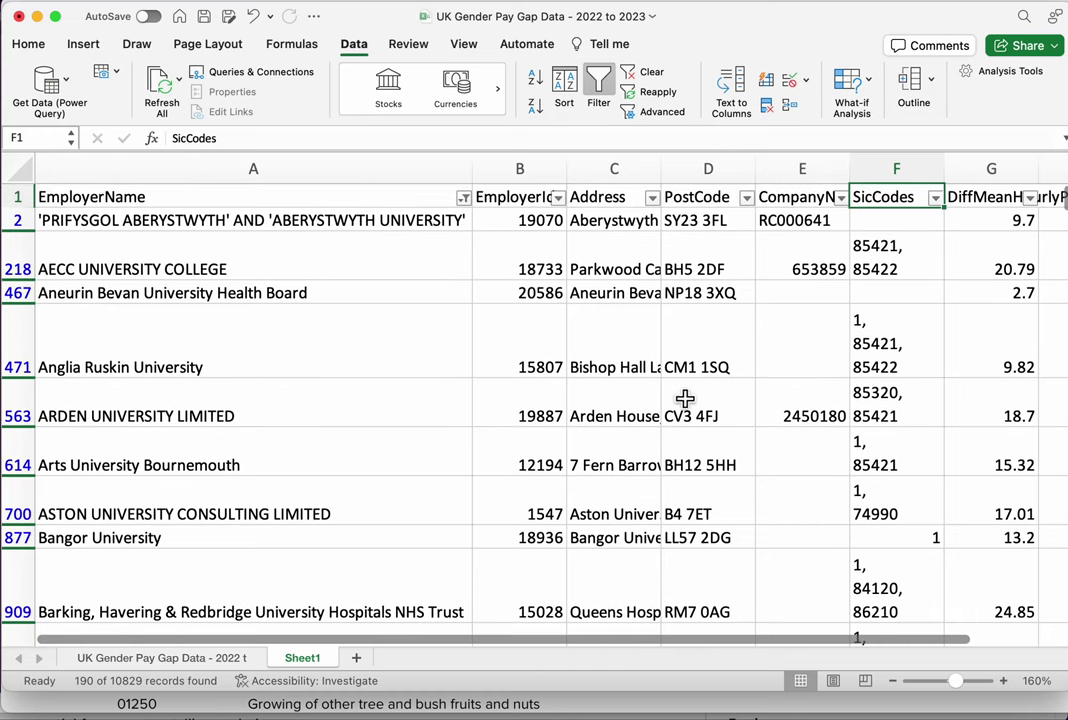
scroll(688, 378, "down", 5)
scroll(863, 422, "down", 2)
scroll(875, 429, "down", 3)
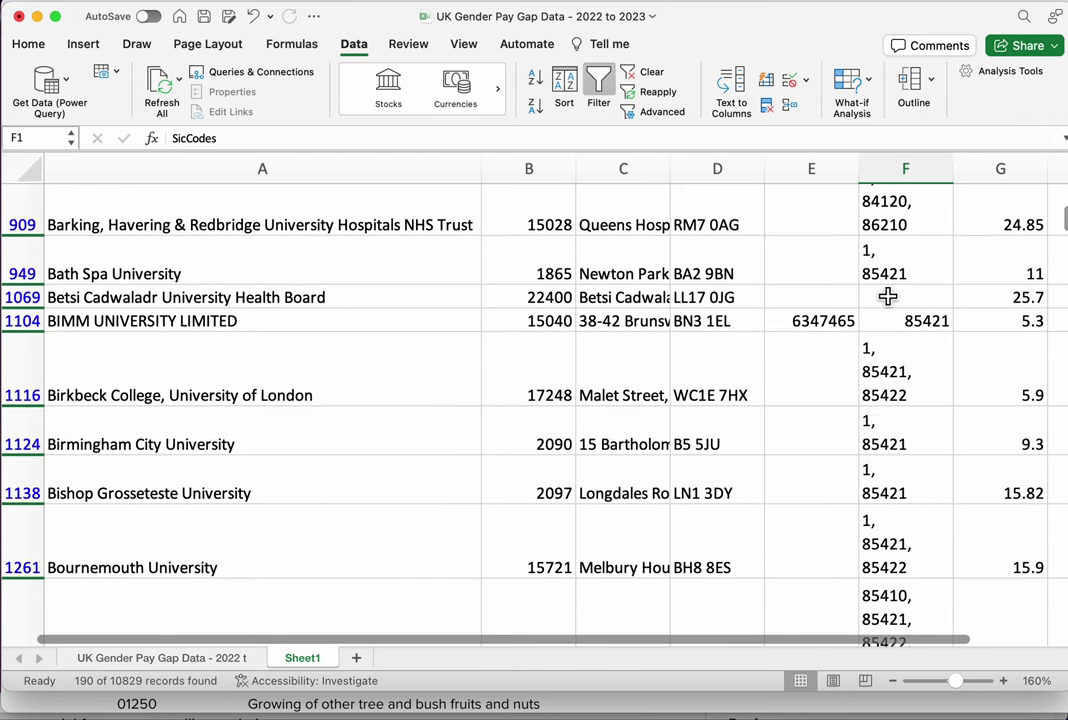
scroll(878, 478, "down", 3)
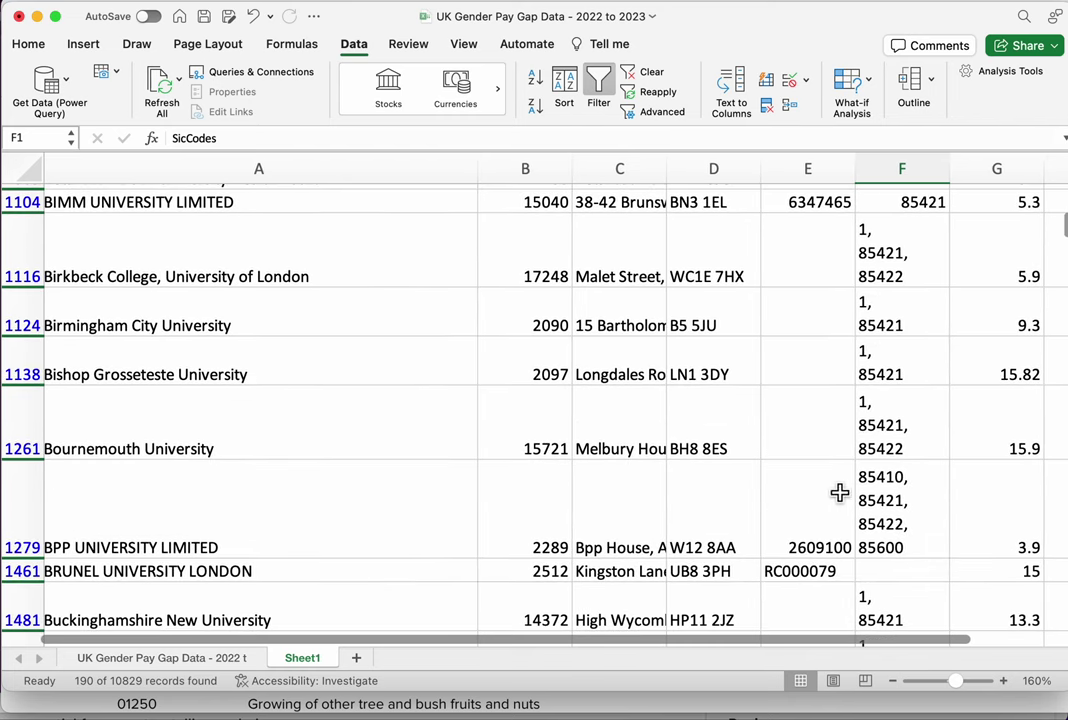
scroll(741, 510, "down", 2)
scroll(765, 528, "down", 3)
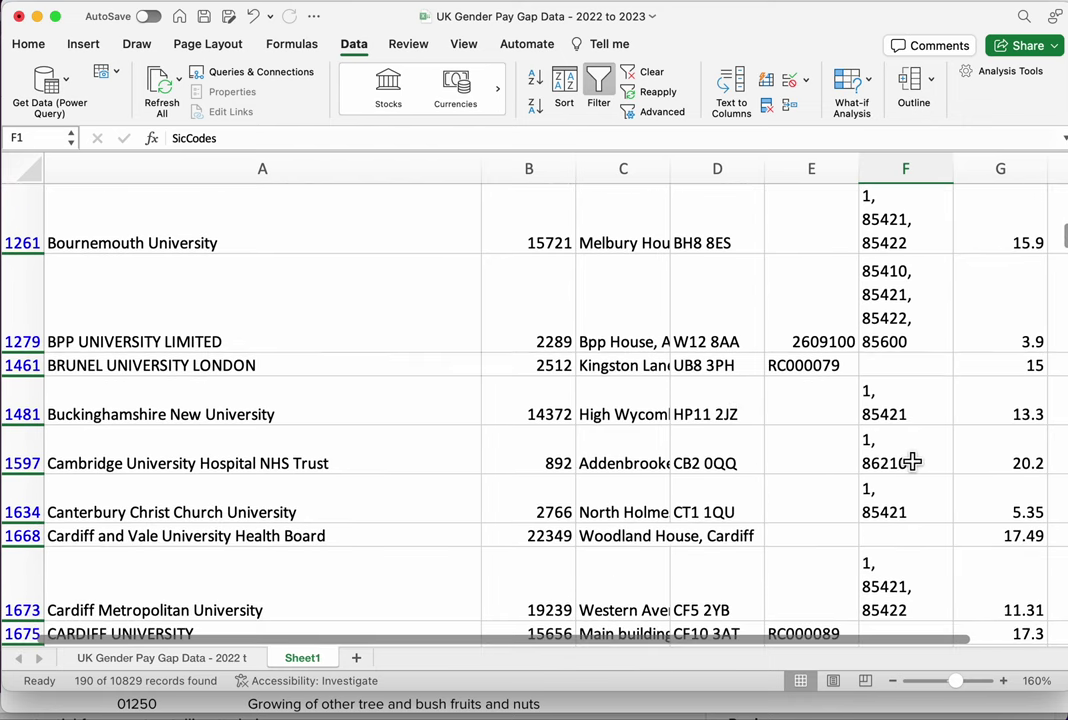
scroll(912, 461, "down", 2)
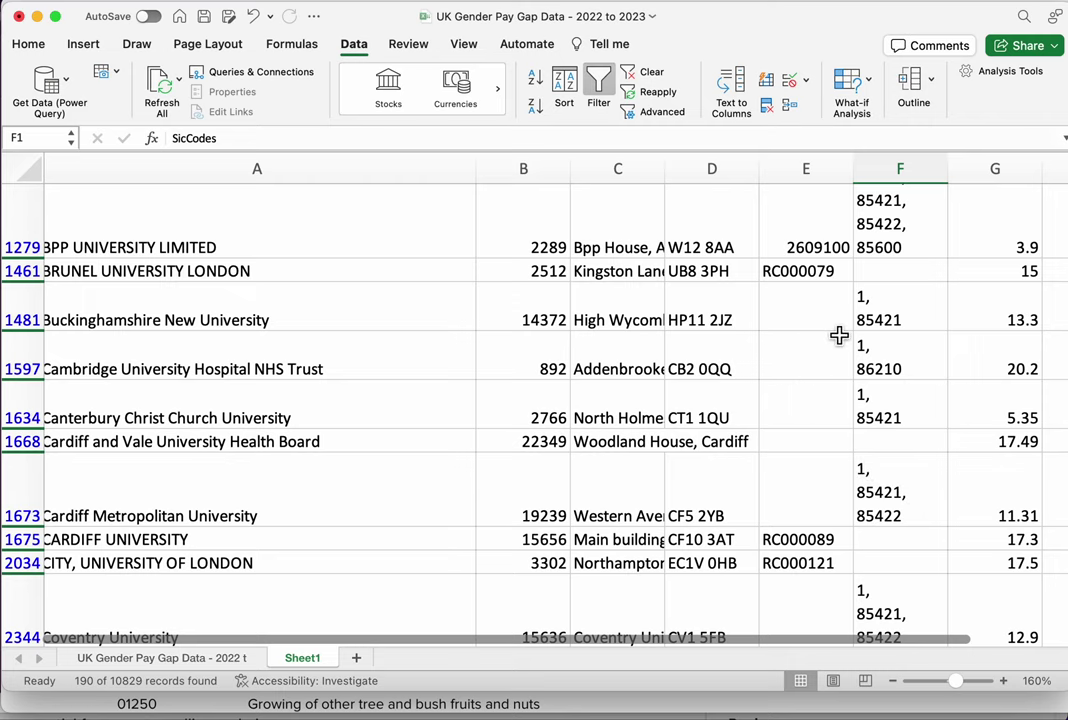
scroll(794, 331, "up", 1)
scroll(794, 331, "left", 1)
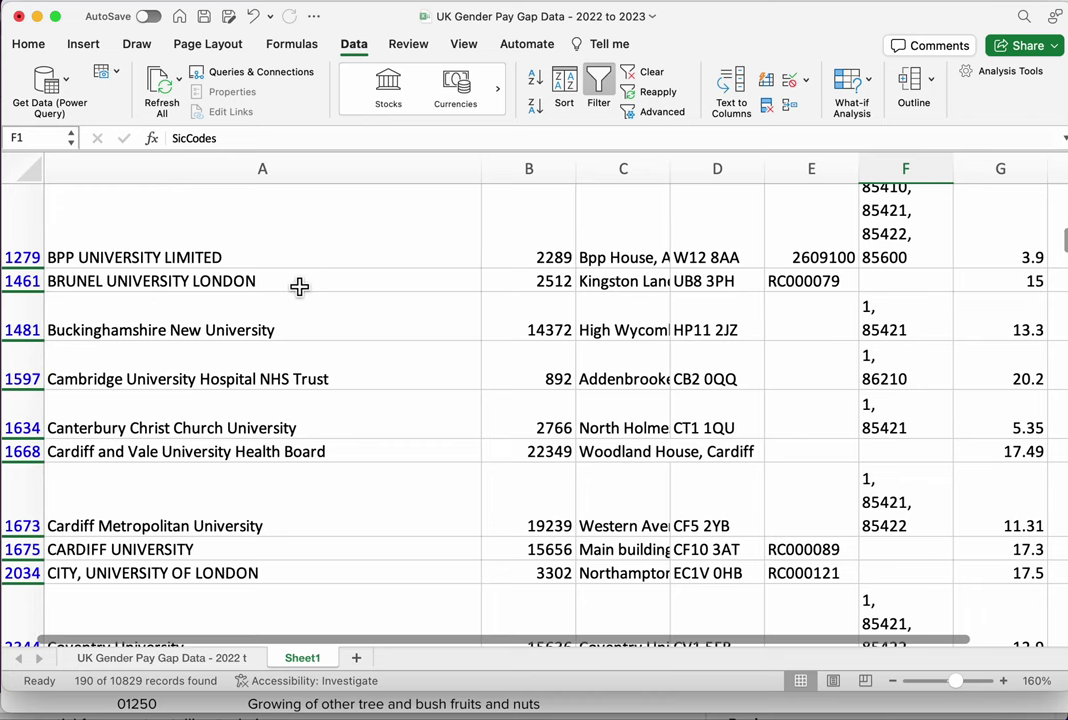
left_click(420, 285)
left_click(904, 303)
left_click(905, 283)
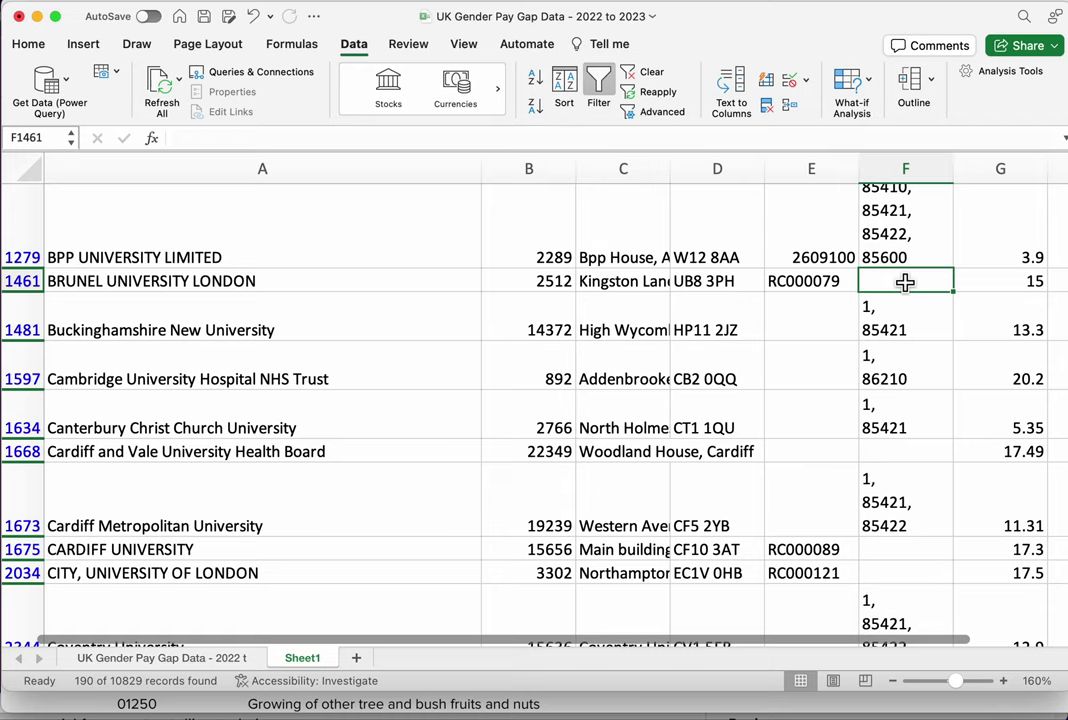
scroll(827, 312, "up", 10)
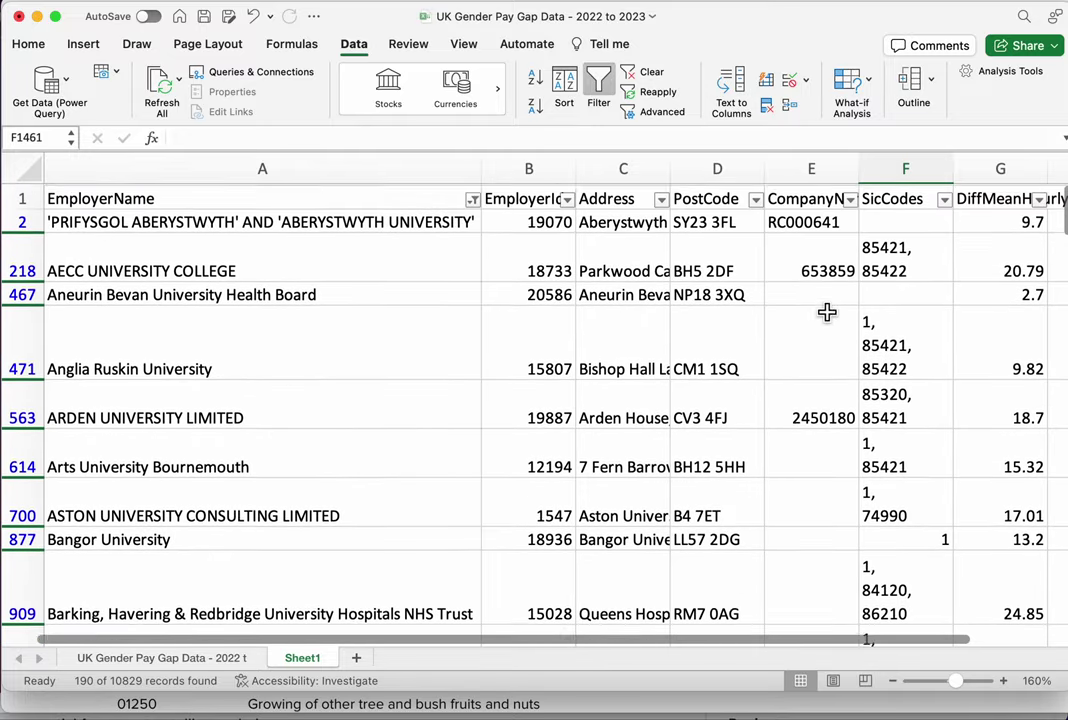
scroll(827, 312, "down", 1)
scroll(882, 334, "up", 1)
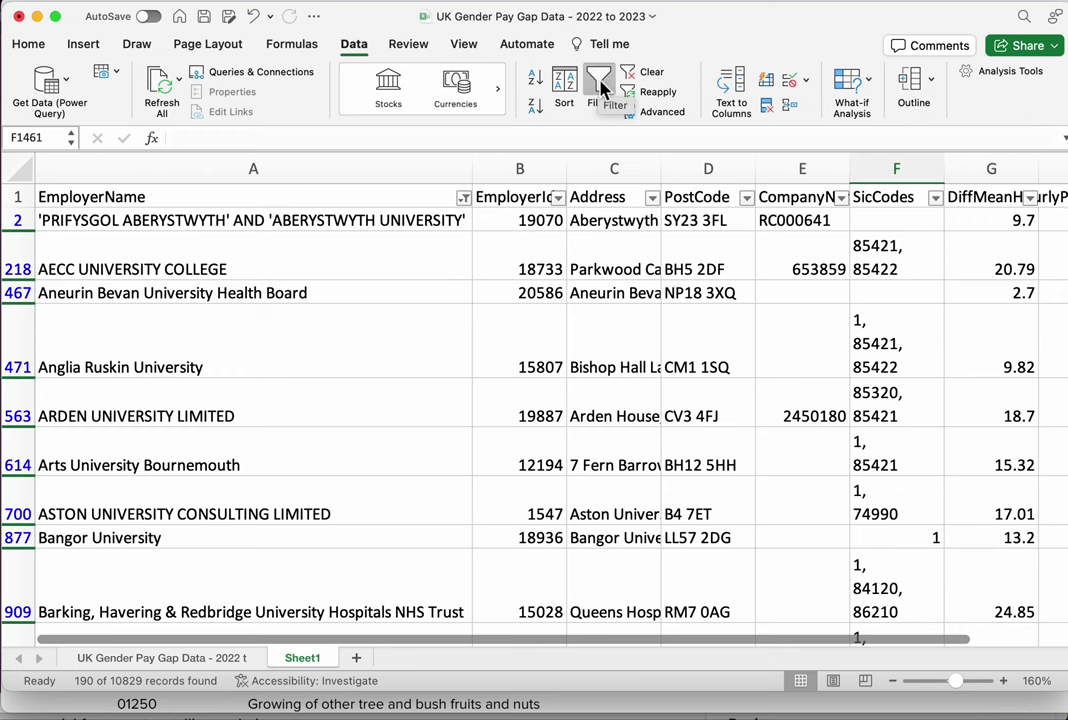
Reset filtering and filter SicCodes on 85421, showing 134 of 10829 records
left_click(600, 87)
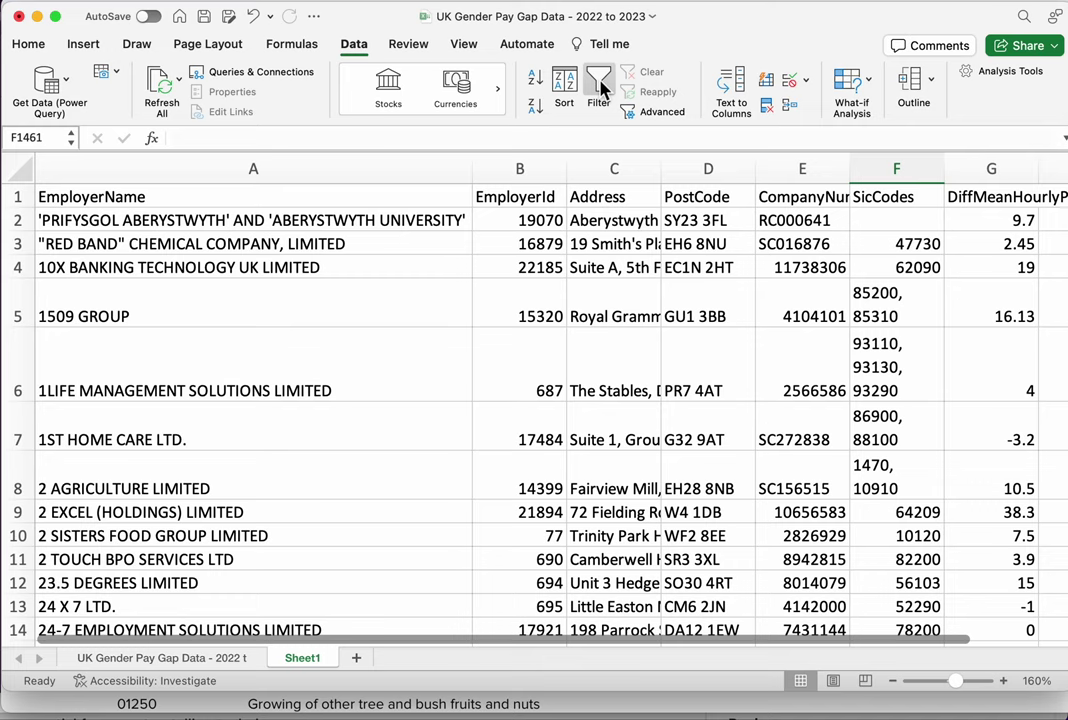
left_click(600, 87)
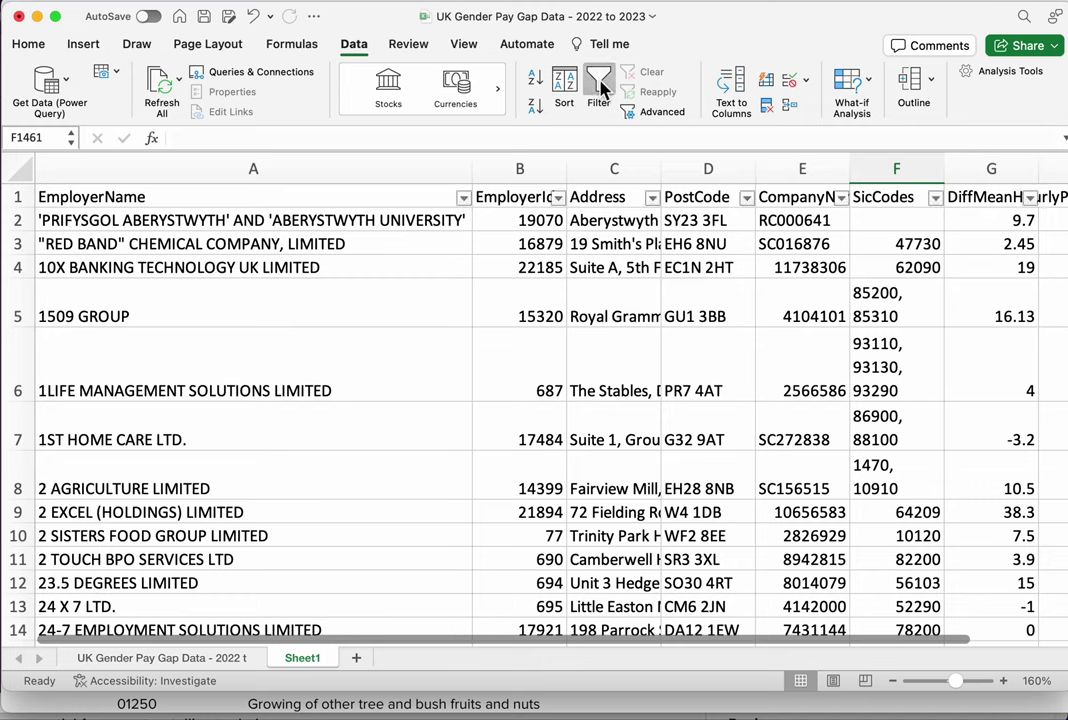
left_click(935, 199)
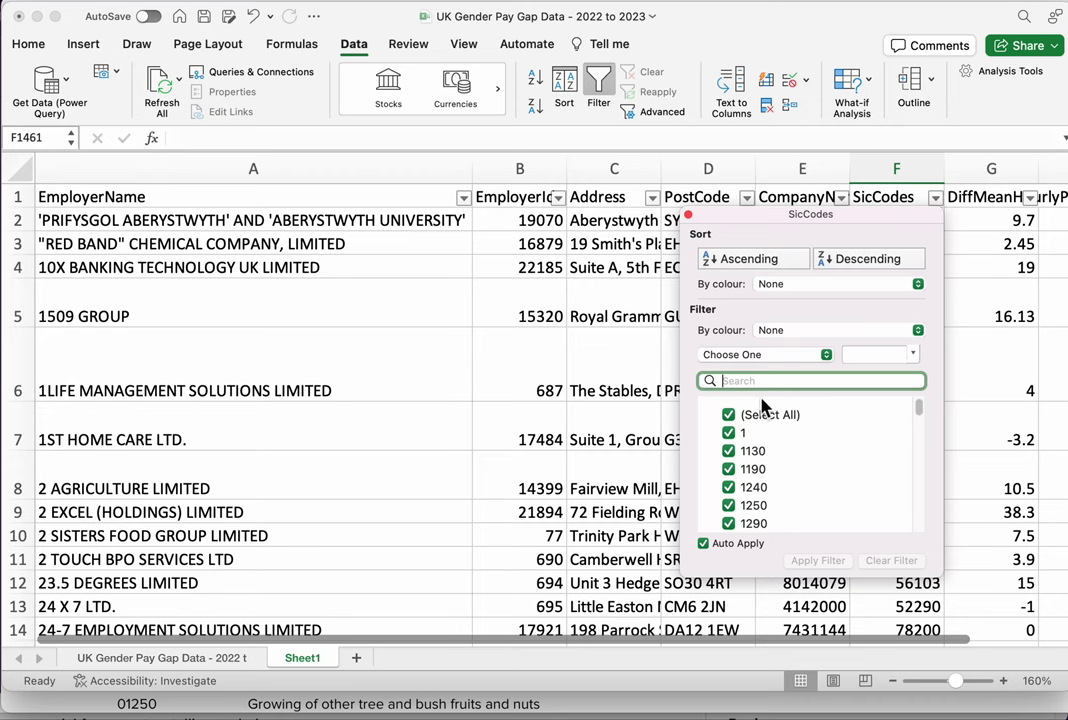
type("85421")
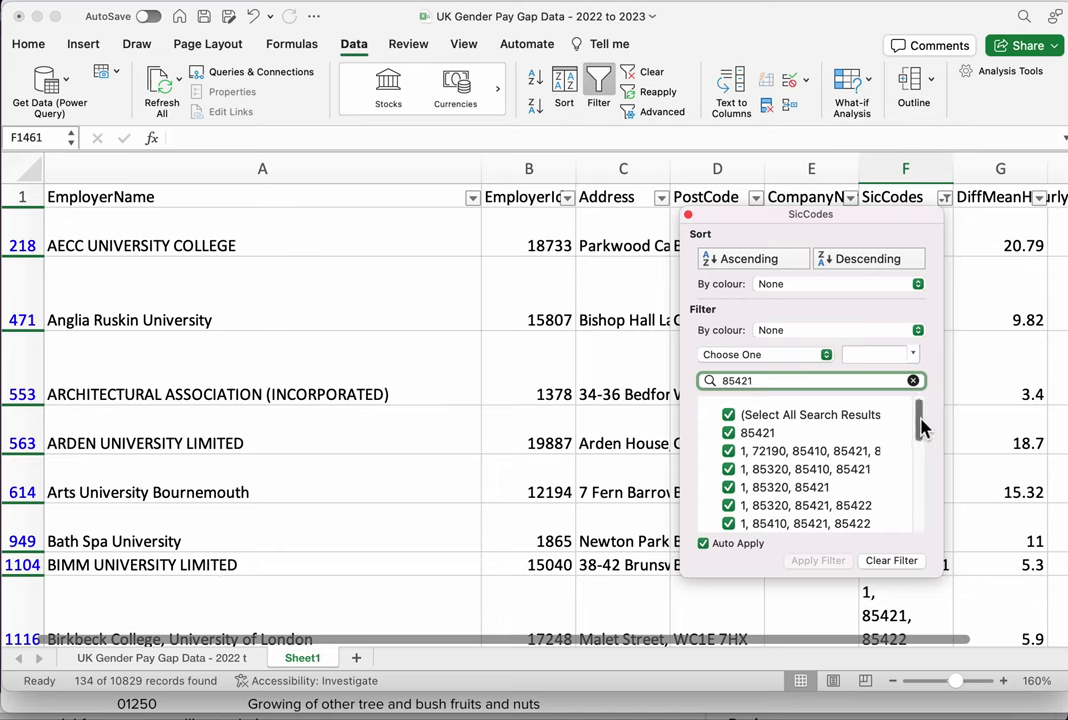
mouse_move(921, 427)
left_mouse_down()
mouse_move(924, 535)
mouse_move(920, 415)
mouse_move(927, 535)
mouse_move(918, 406)
left_mouse_up()
left_click(558, 372)
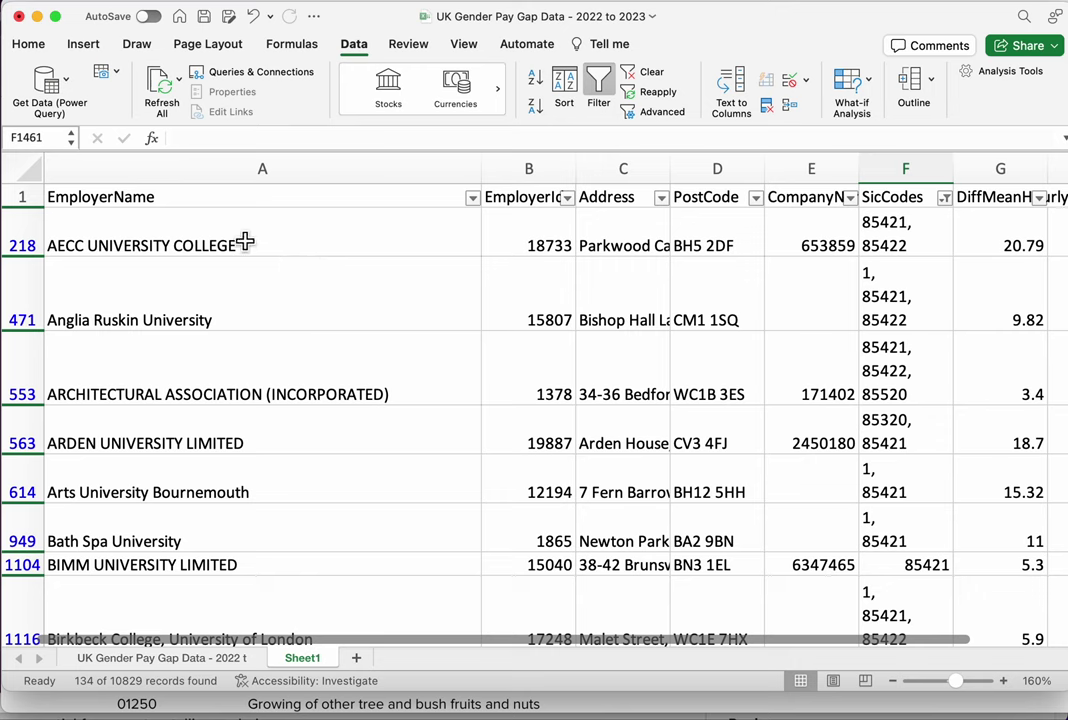
Check the filtered row count and Anglia Ruskin University's SIC codes, then clear the SicCodes filter
left_click(251, 177)
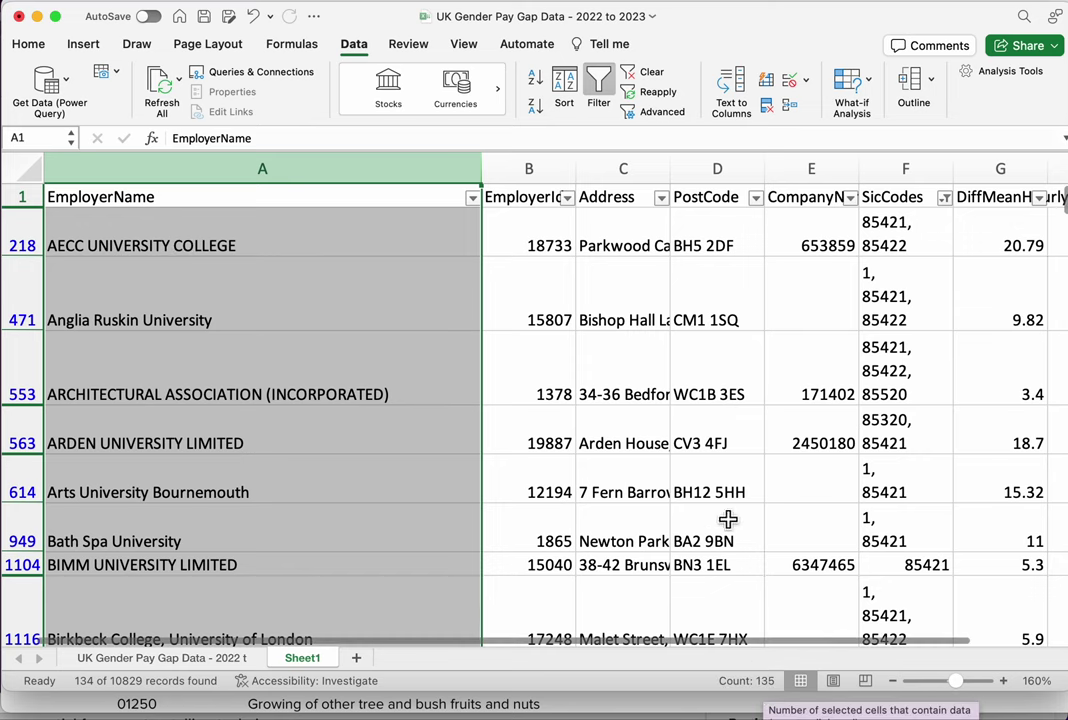
left_click(876, 303)
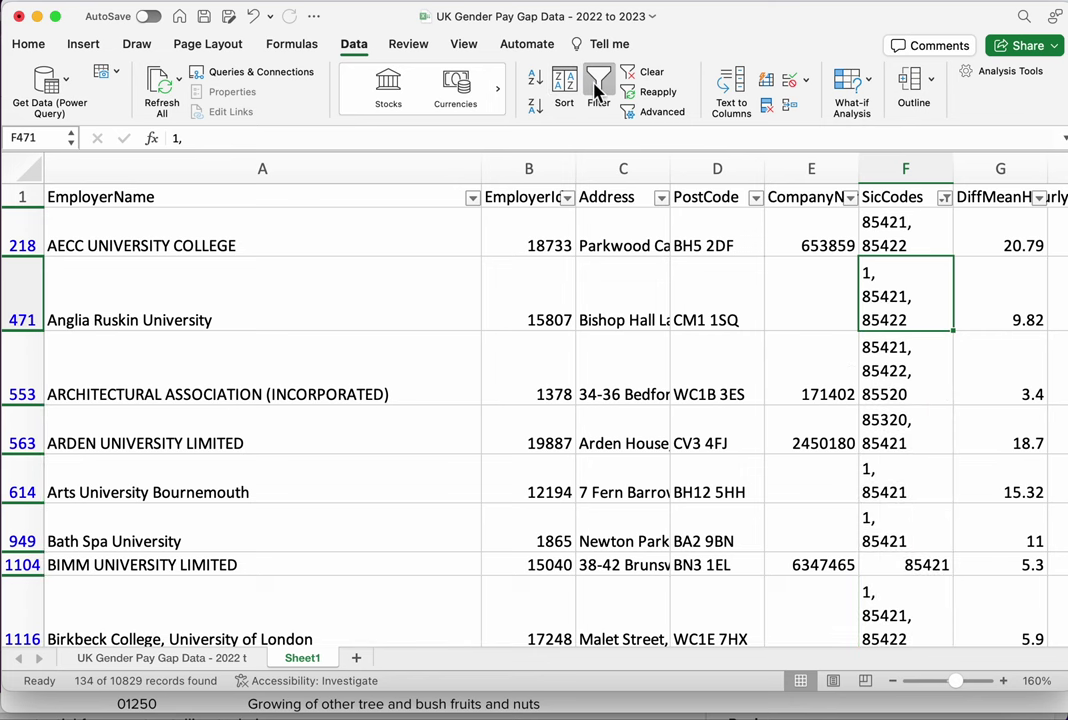
left_click(599, 90)
Filter EmployerName for 'university' again, showing 190 of 10829 records
left_click(463, 198)
left_click(491, 383)
type("university")
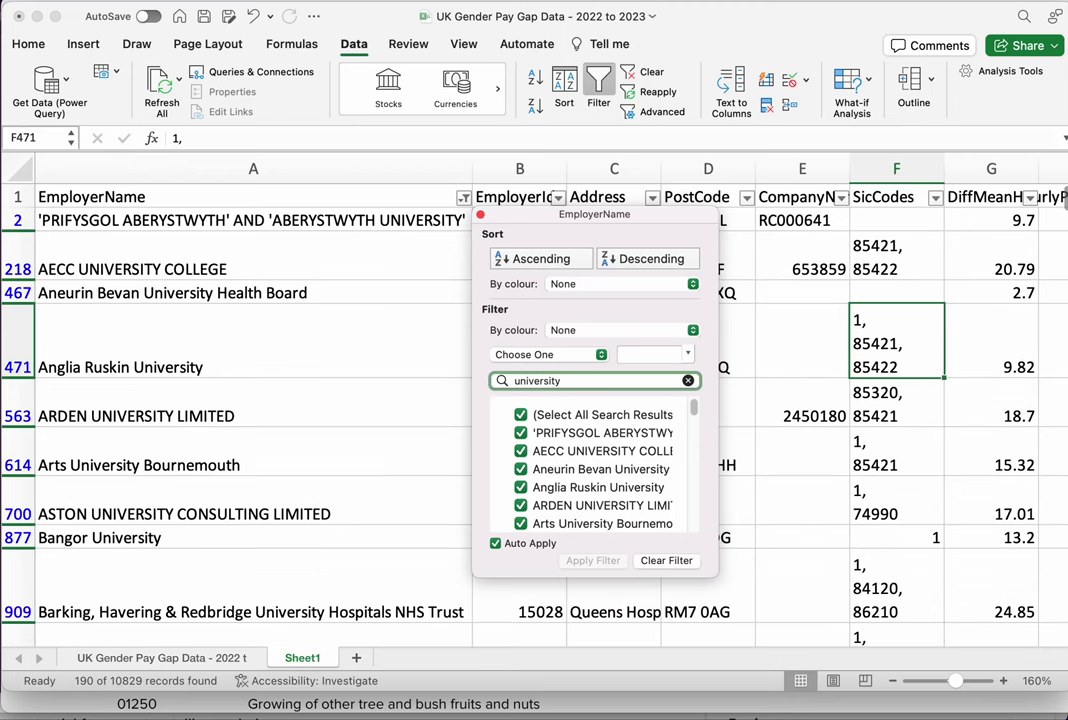
left_click(310, 336)
left_click(337, 174)
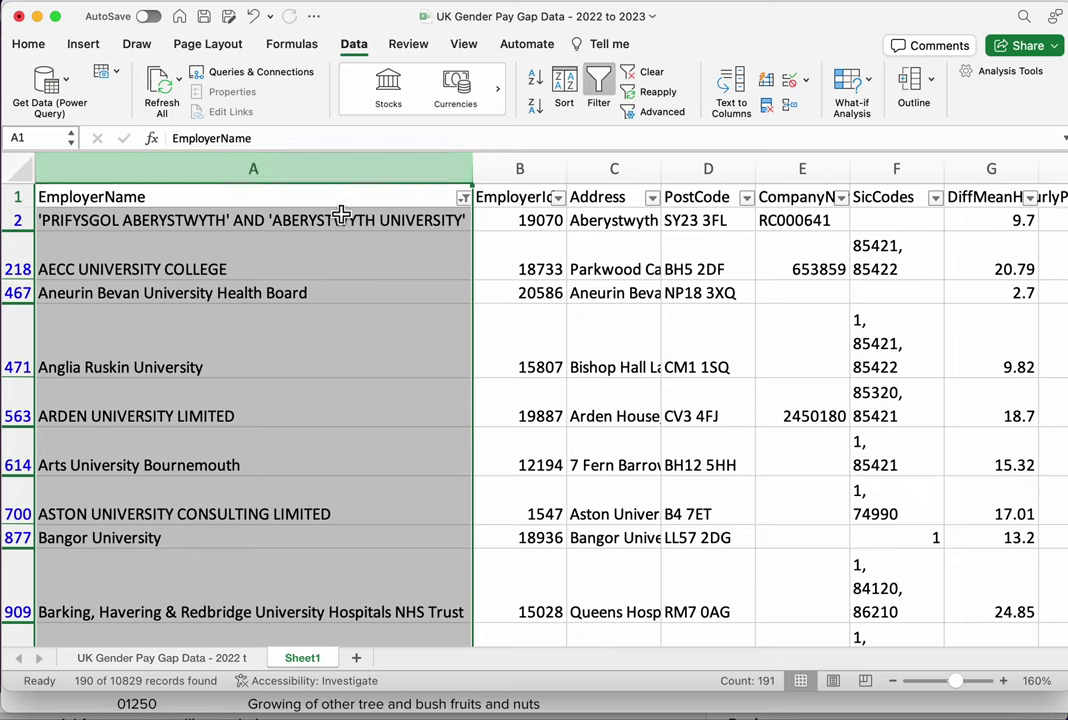
Remove the filter and insert a narrow blank column B before EmployerId
left_click(598, 82)
left_click(528, 167)
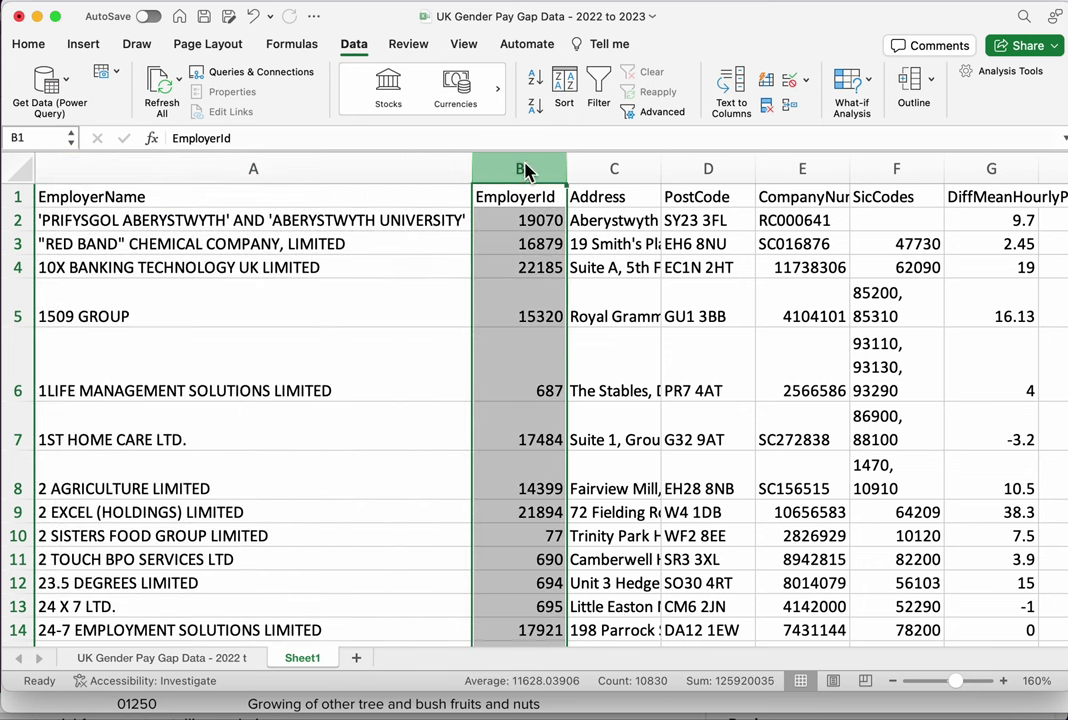
right_click(527, 165)
left_click(553, 266)
left_click_drag(919, 173, 650, 173)
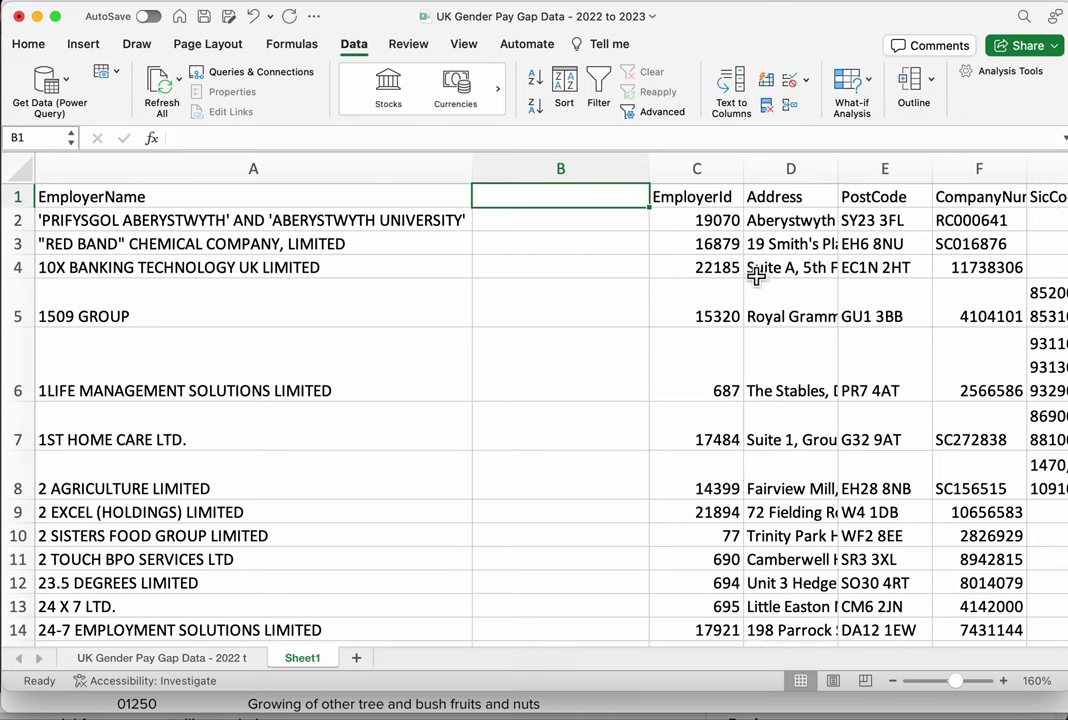
Head the new column B as UNIVERSITY?
type("UNIVESRIT")
key("BackSpace")
key("BackSpace")
key("BackSpace")
key("BackSpace")
type("RSIT")
key("Return")
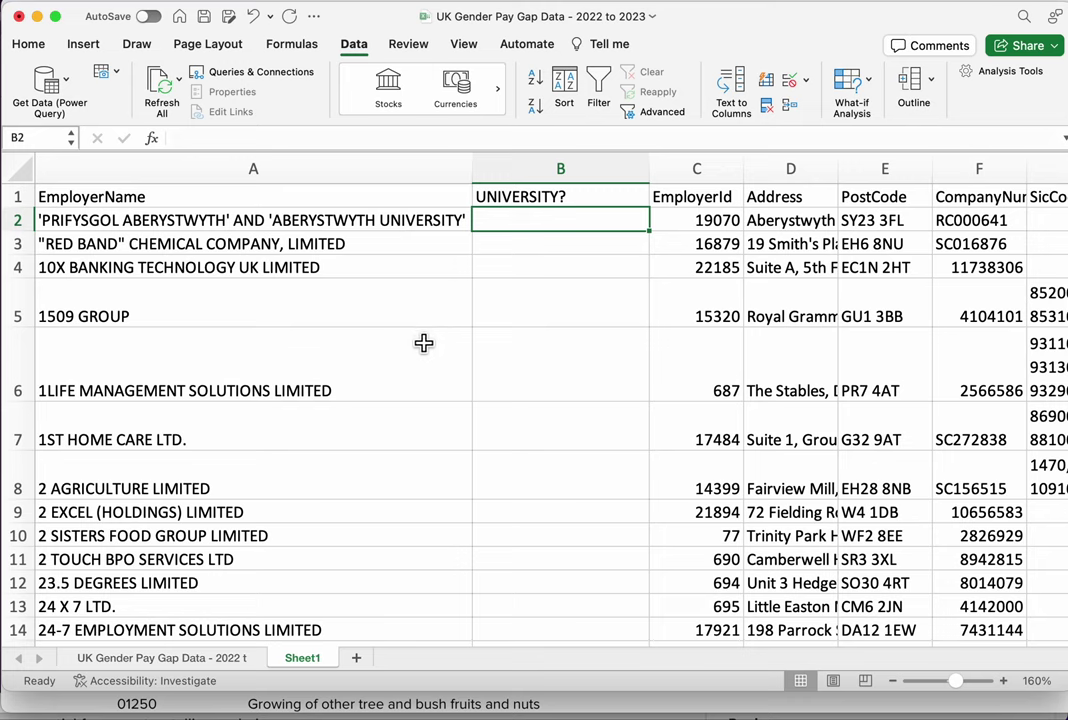
Enter =COUNTIF(G2,"85421") in B2, which returns 0 for the first employer
type("=COUNTIF")
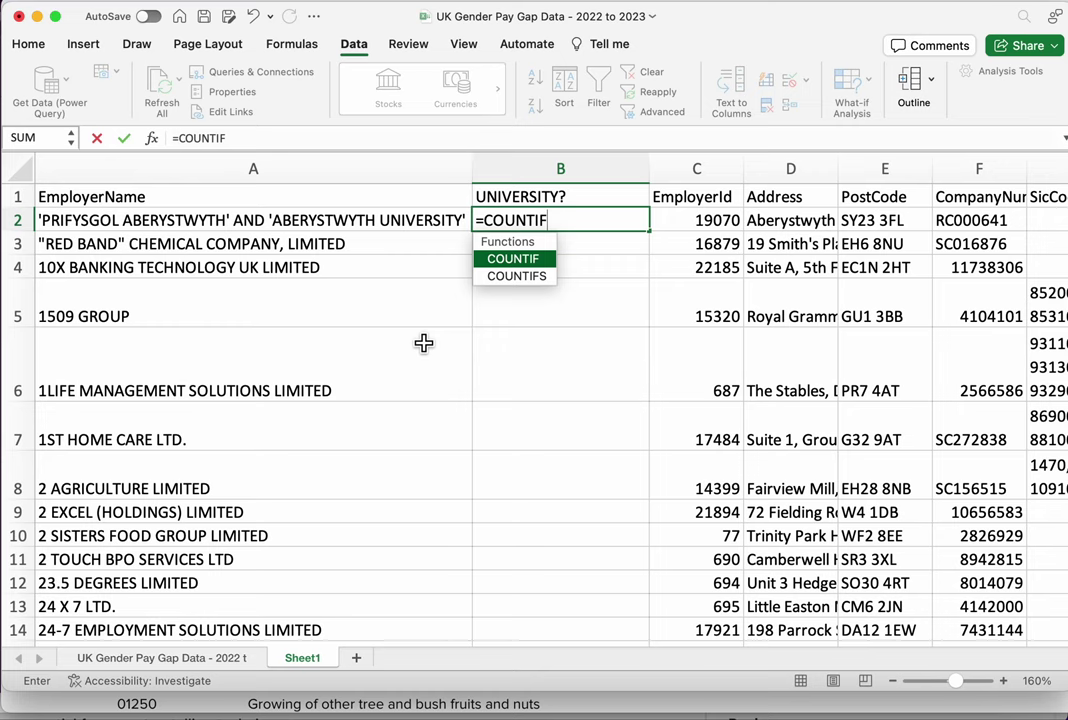
type("(")
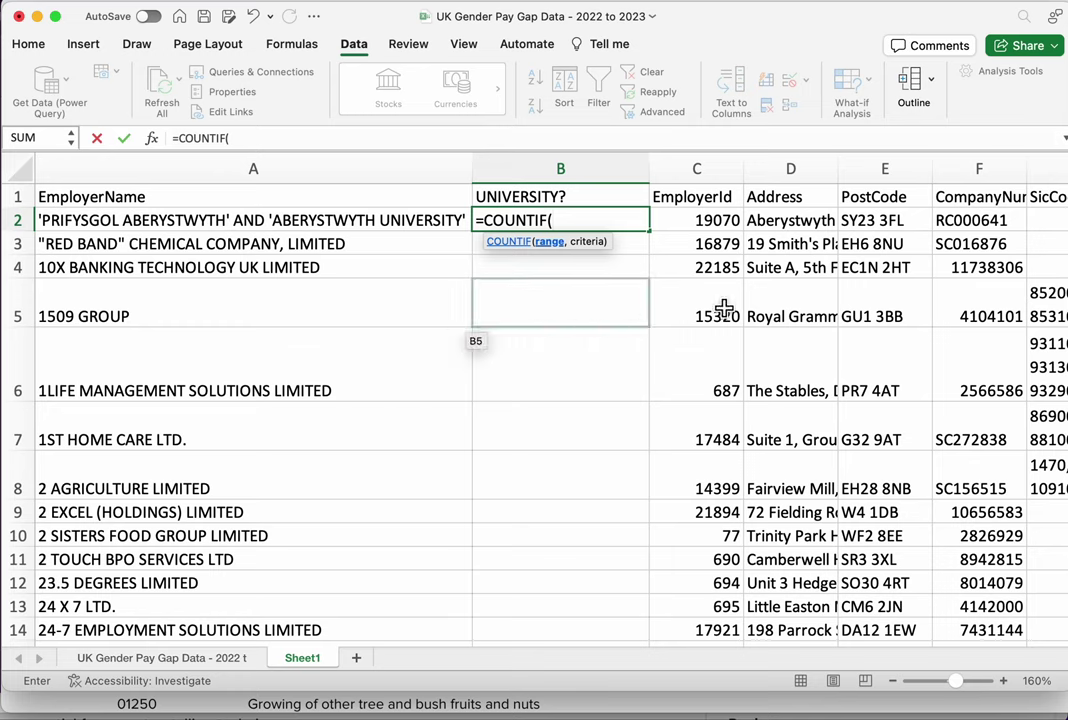
left_click(1034, 220)
scroll(322, 644, "right", 3)
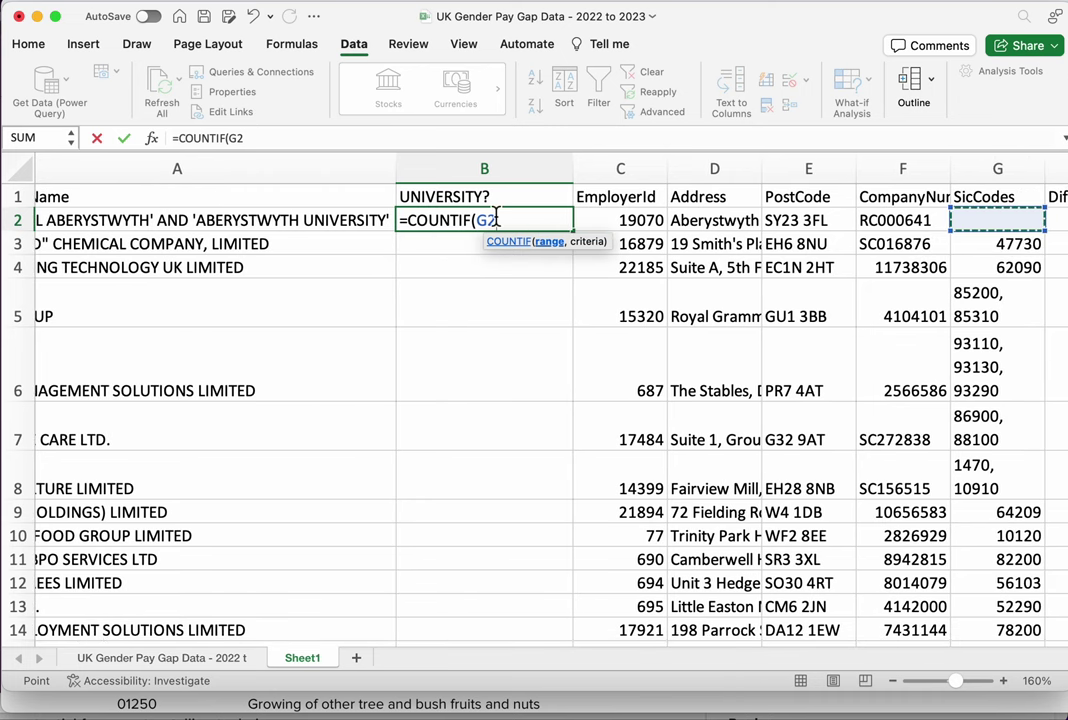
left_click(501, 220)
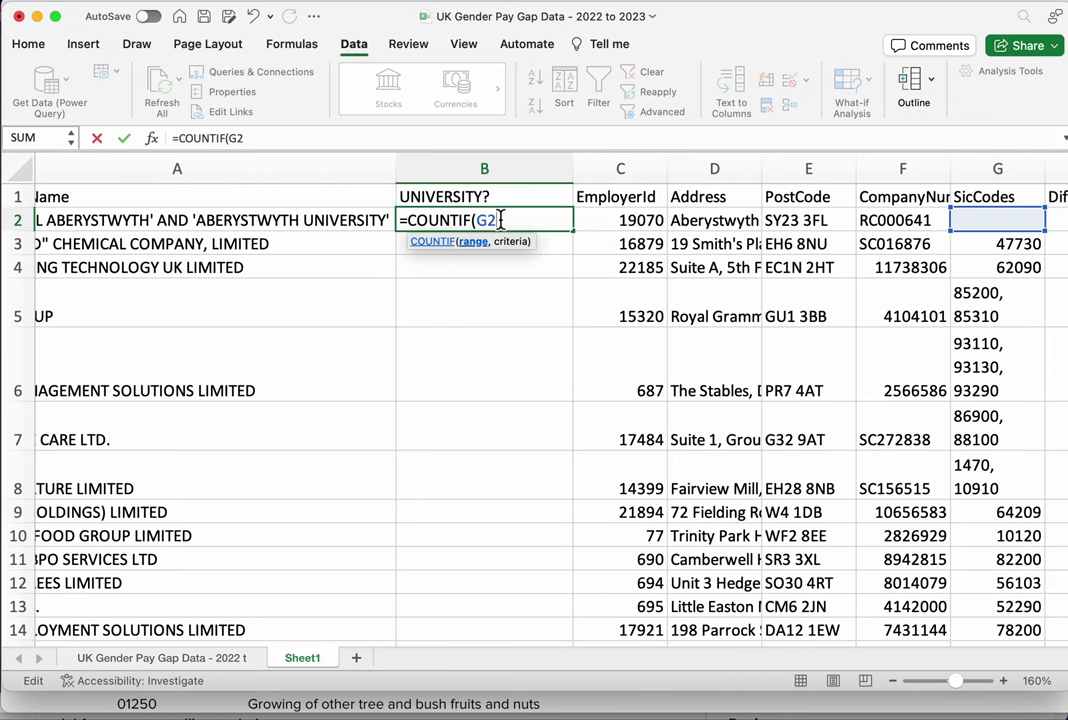
type(",")
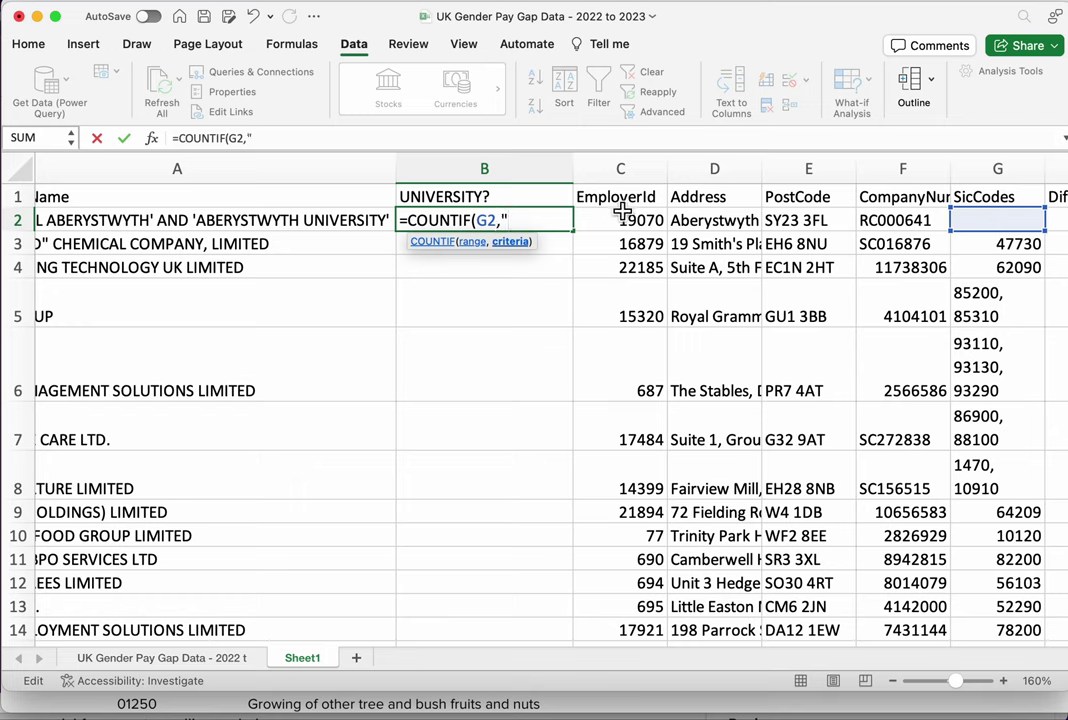
type("85421\")")
key("Return")
key("Up")
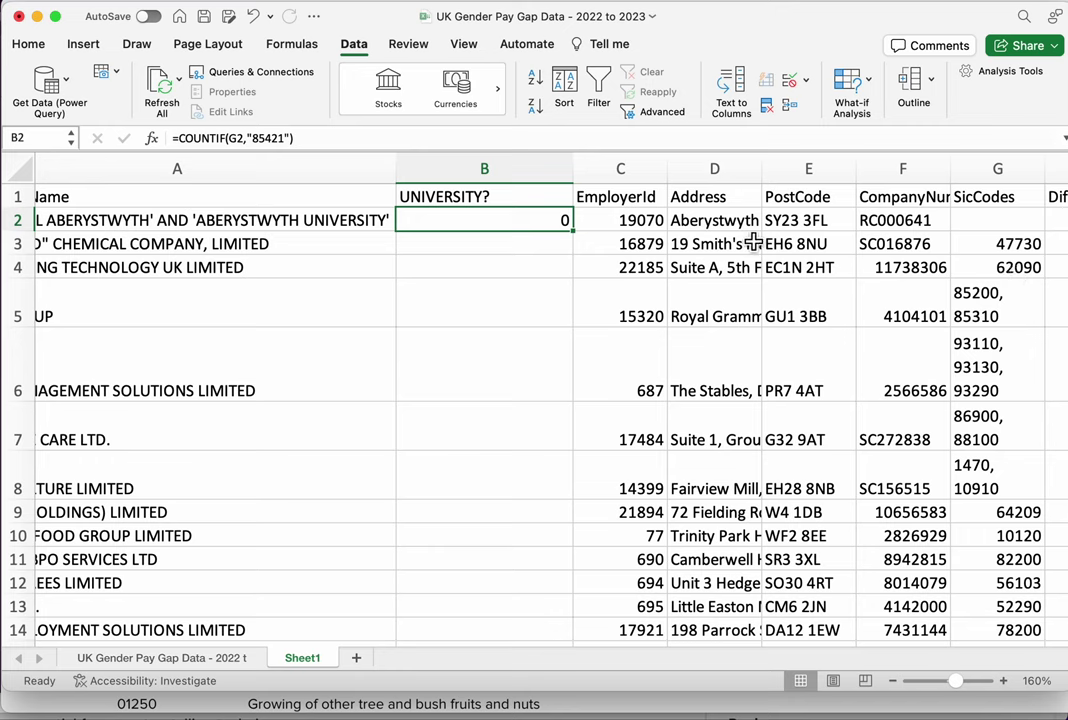
Fill B2's COUNTIF formula down all of column B and autofit column B's width
left_click_drag(573, 231, 576, 277)
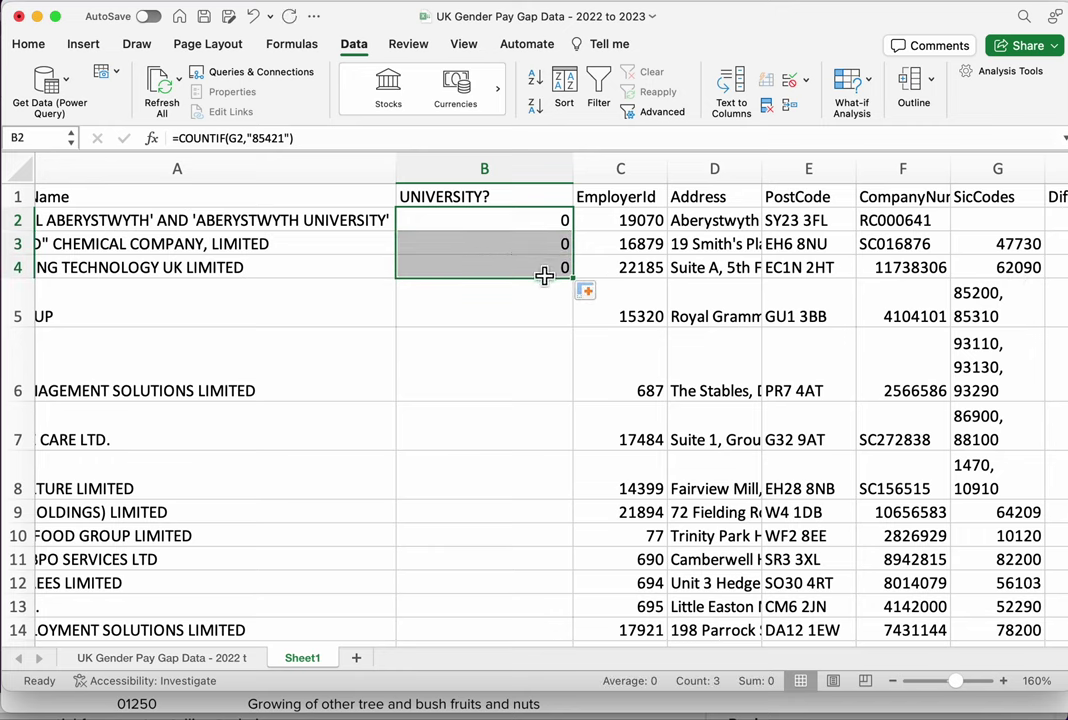
left_click(546, 274)
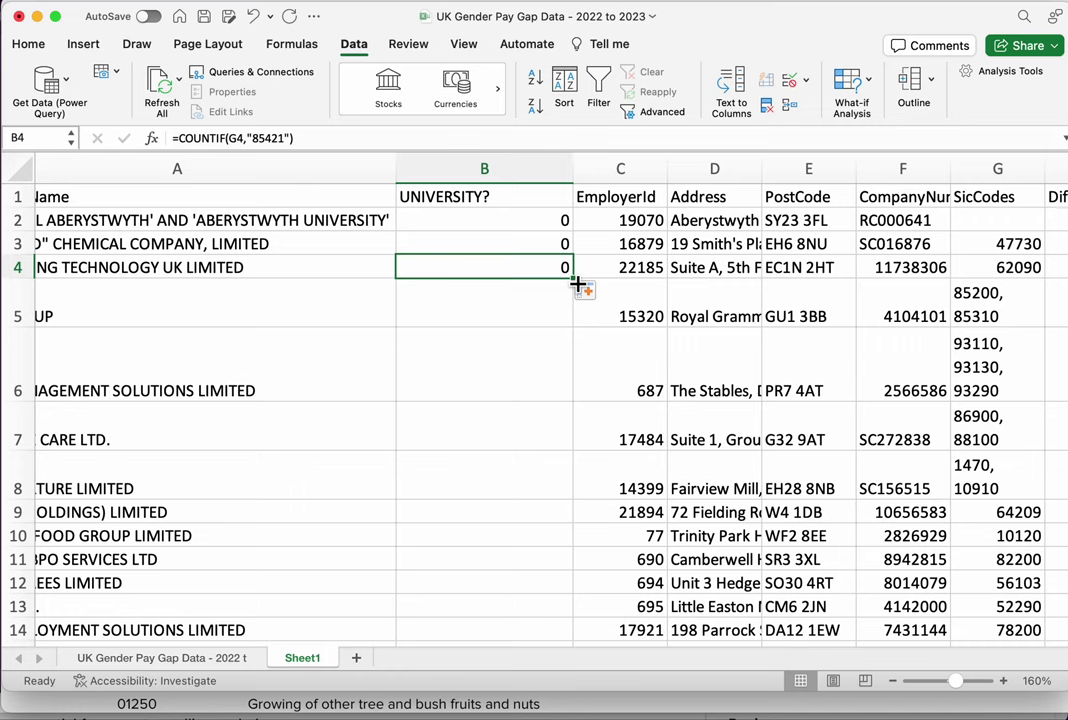
double_click(577, 284)
left_click(546, 242)
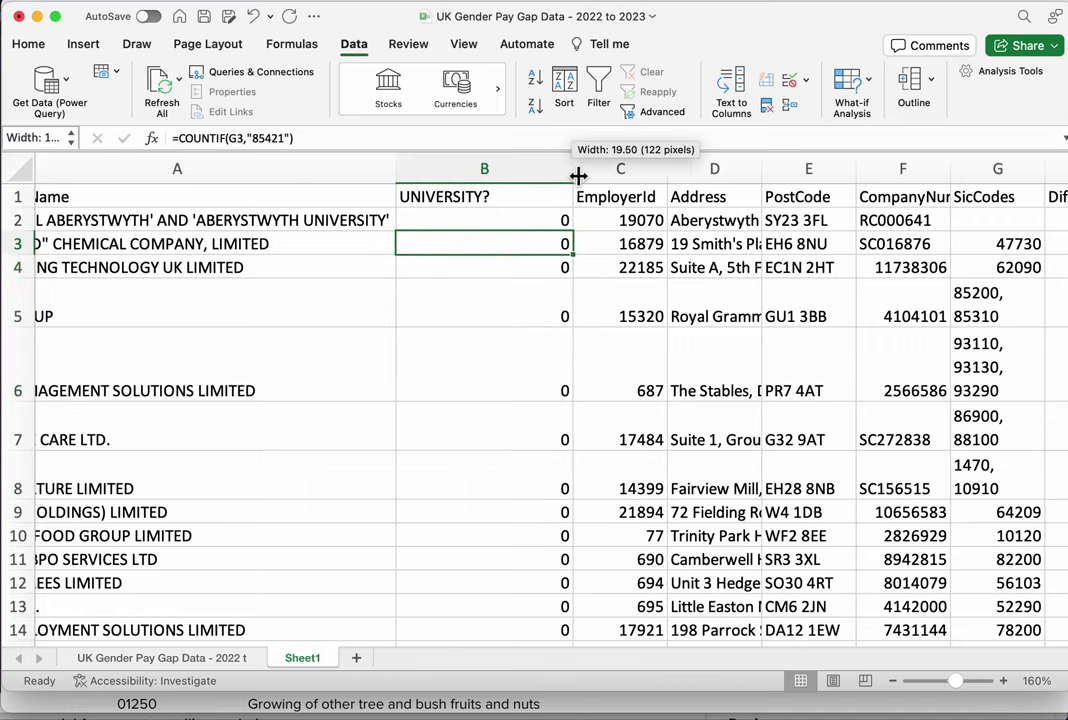
double_click(574, 170)
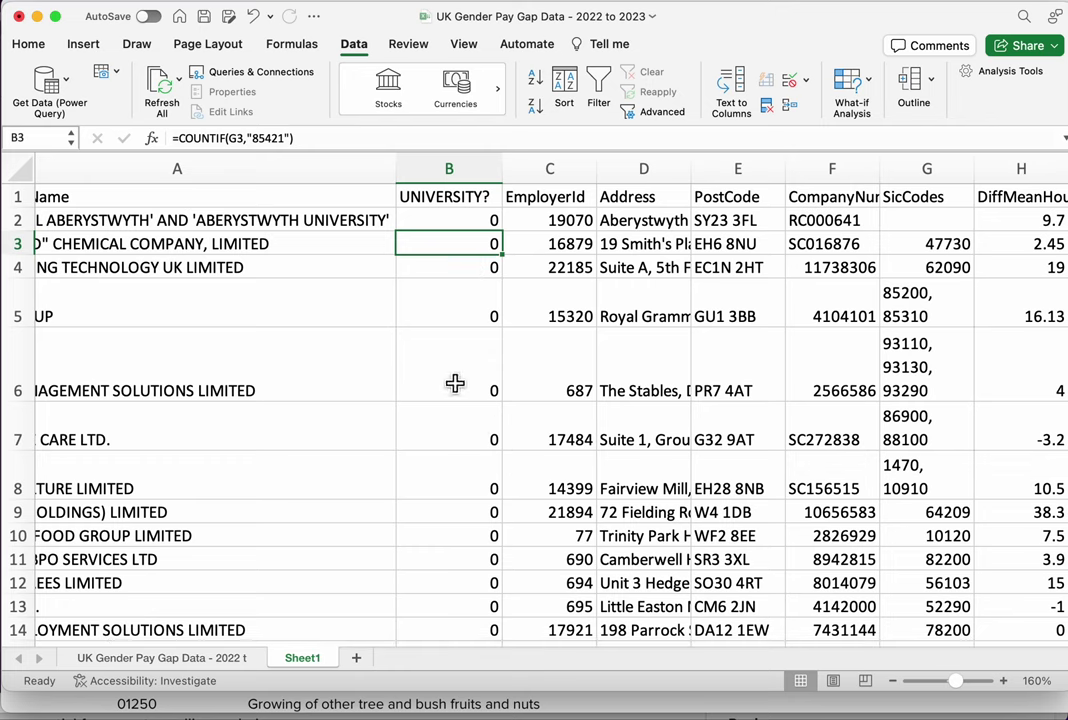
Turn on filters and show only rows with UNIVERSITY? flagged 1
left_click(599, 89)
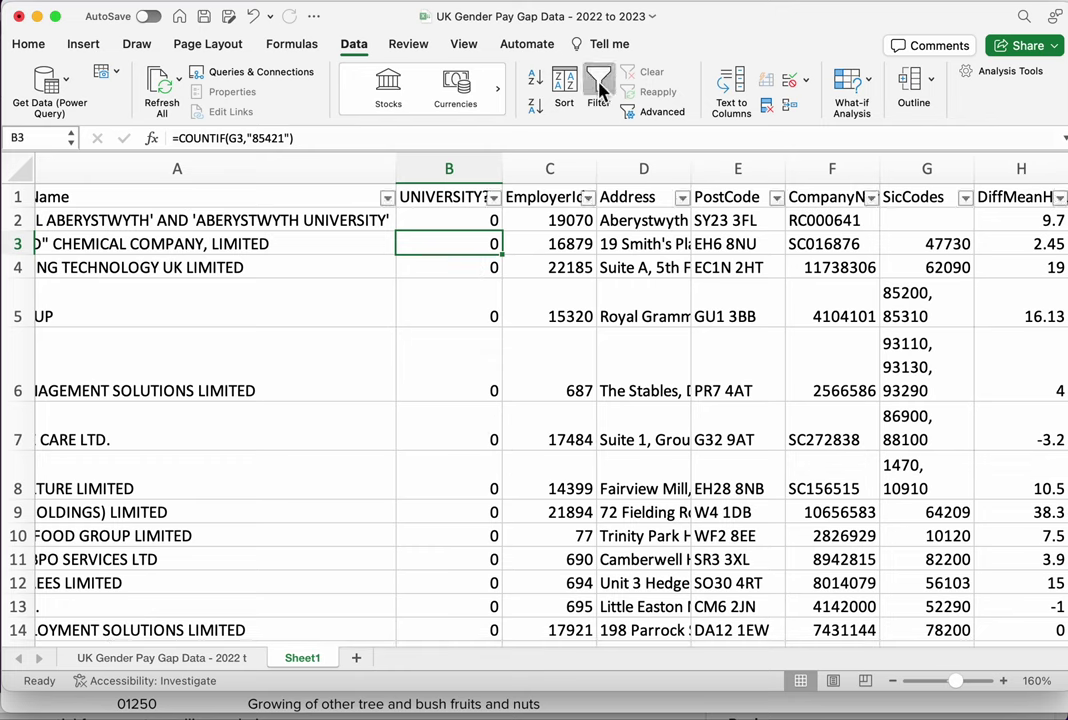
left_click(493, 198)
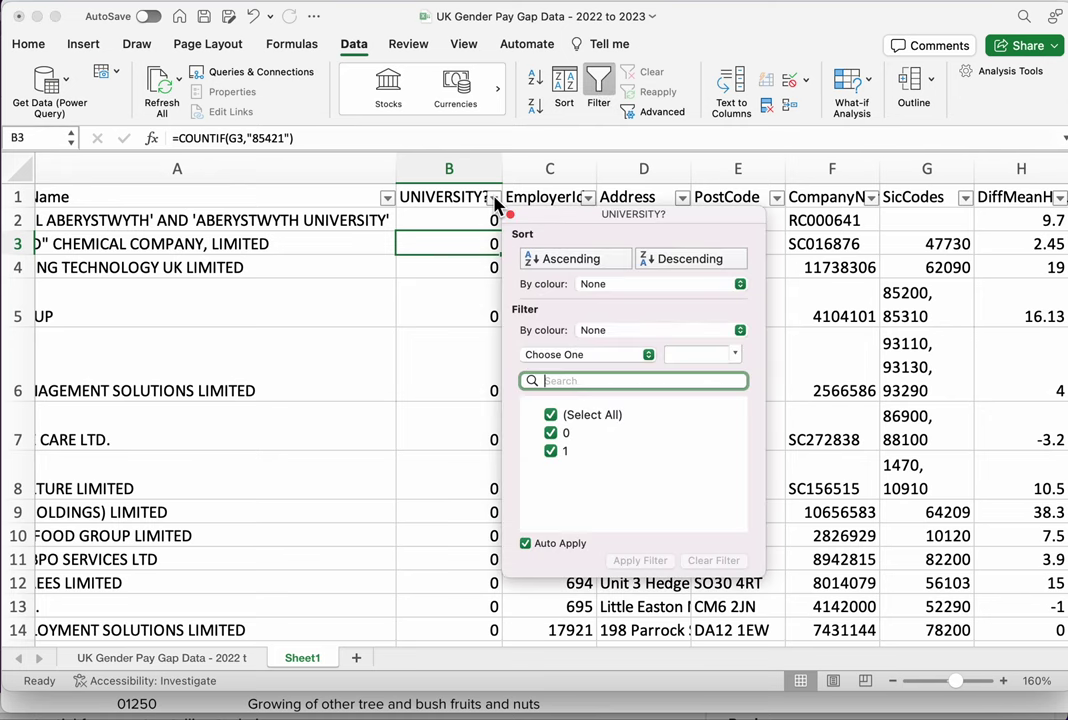
left_click(550, 433)
left_click(428, 384)
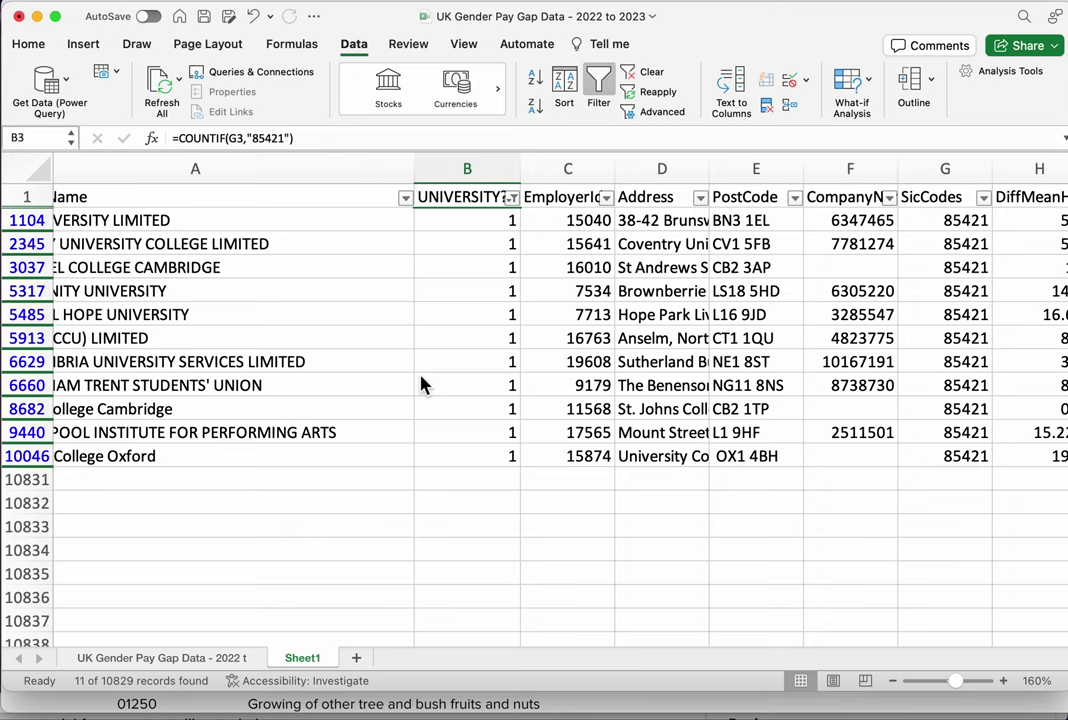
Check the 11 filtered rows' SicCodes and inspect the NOTTINGHAM TRENT STUDENTS' UNION row
left_click_drag(955, 220, 960, 458)
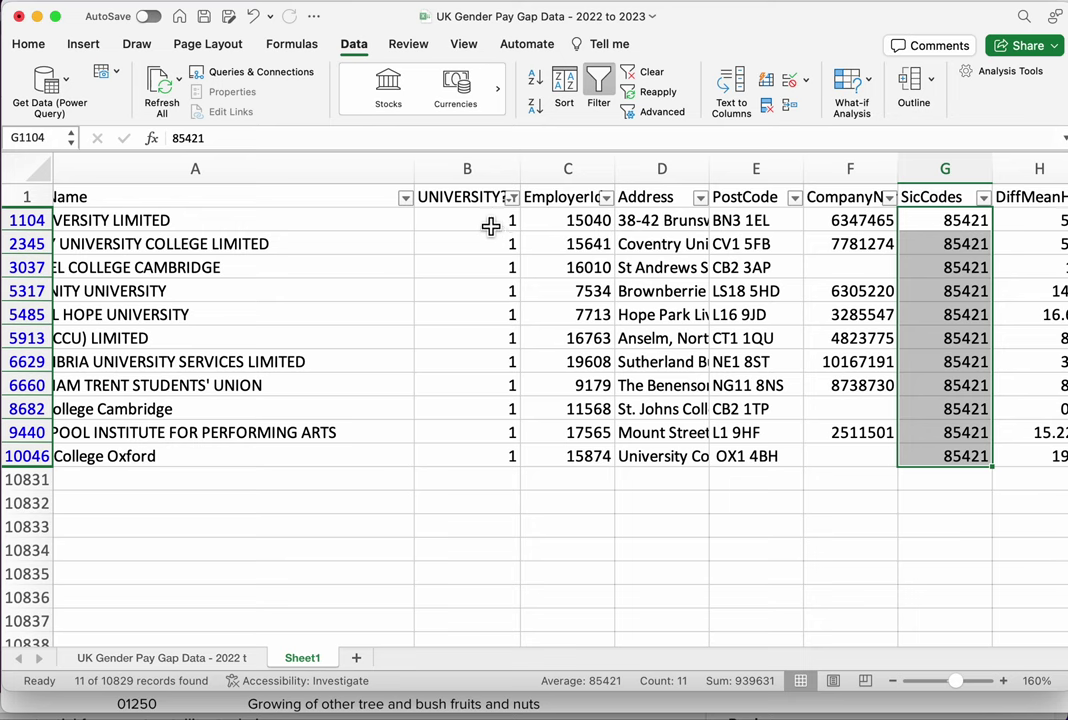
left_click_drag(489, 221, 481, 466)
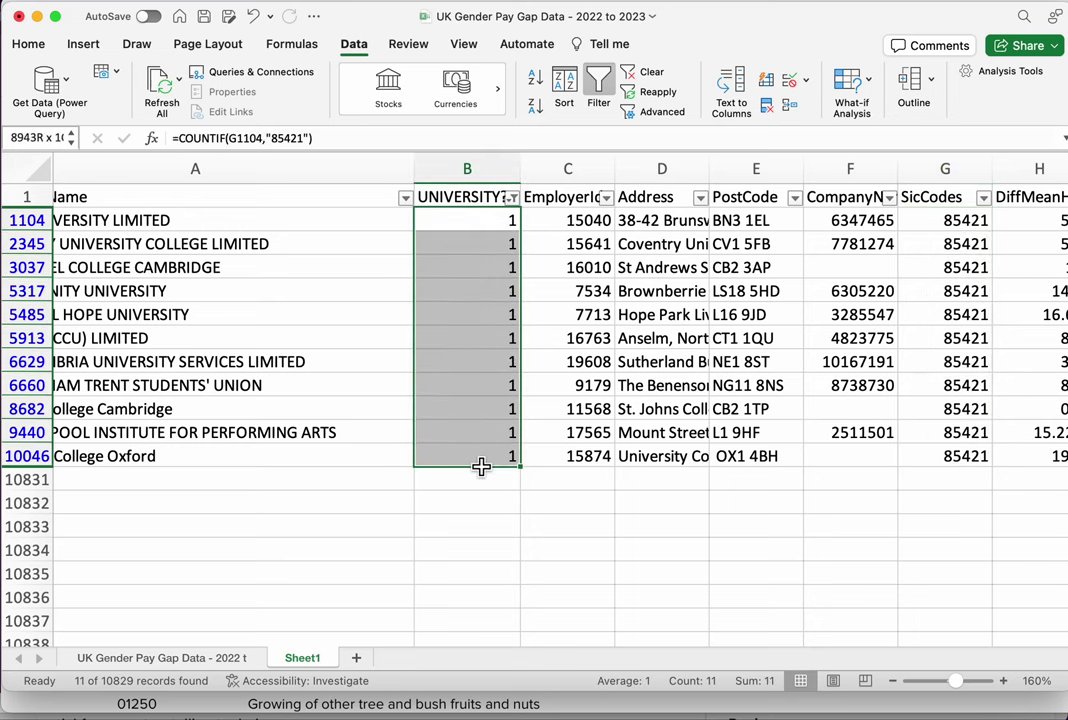
left_click(428, 222)
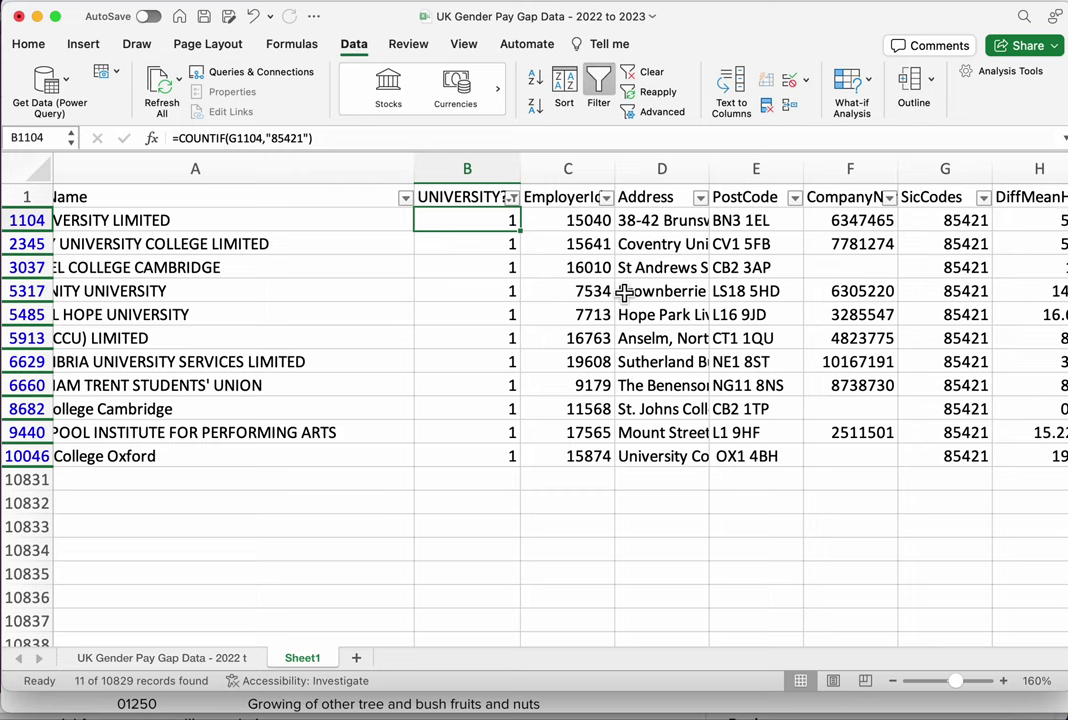
key("Left")
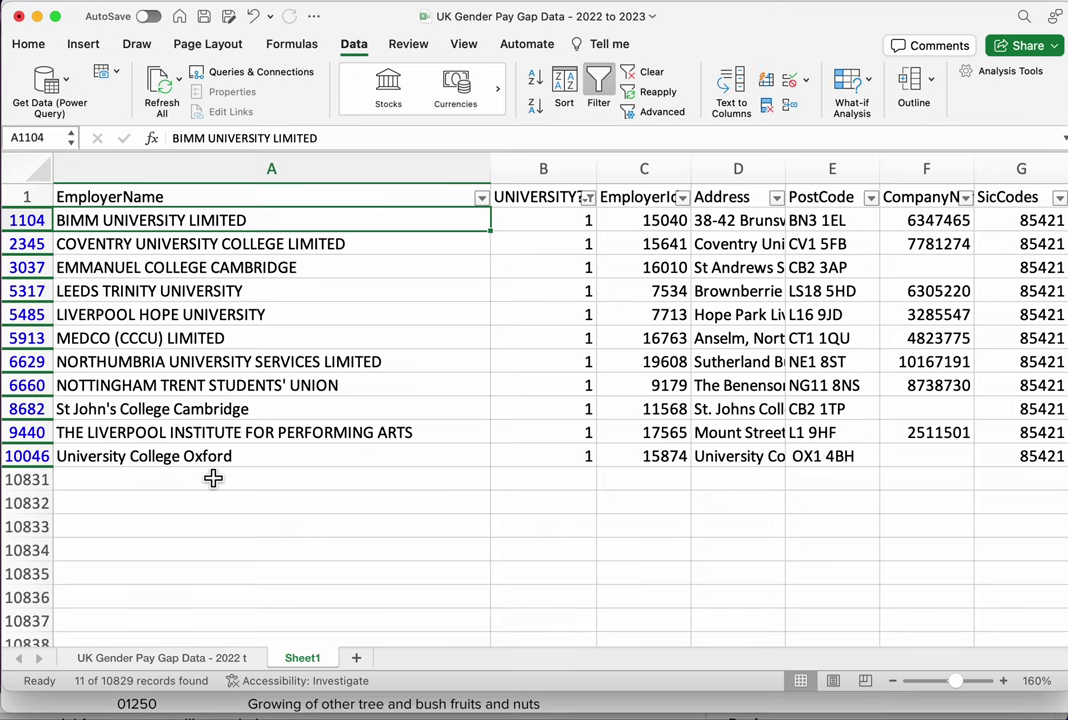
left_click(213, 385)
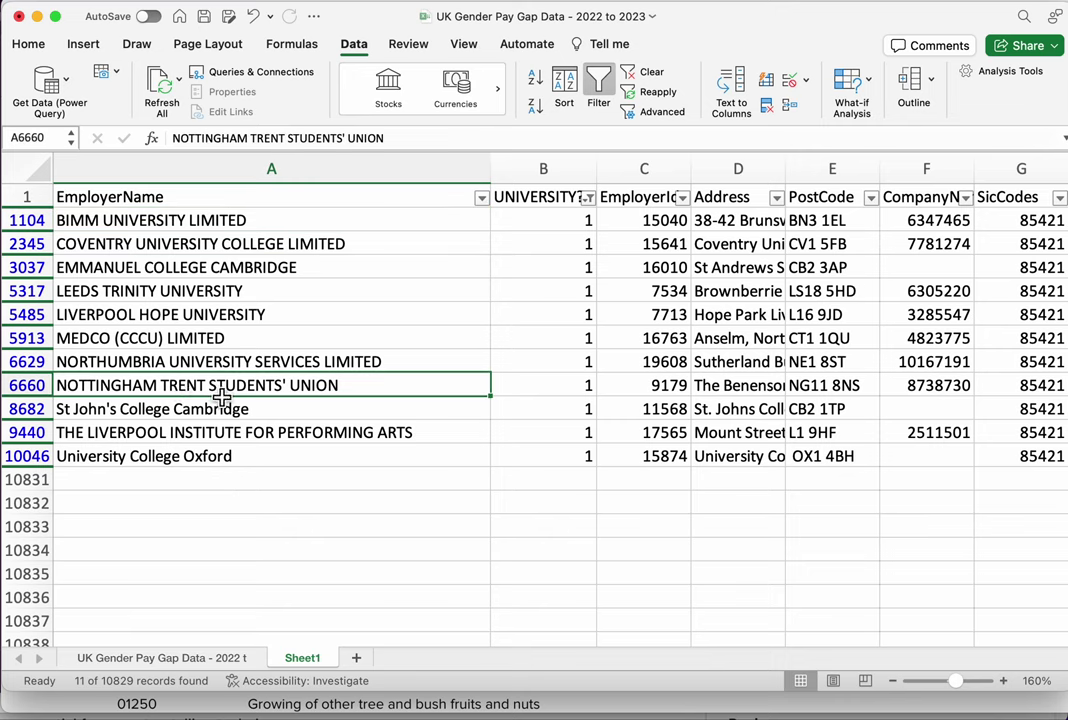
left_click(677, 386)
key("Right")
key("Right")
key("Right")
key("Right")
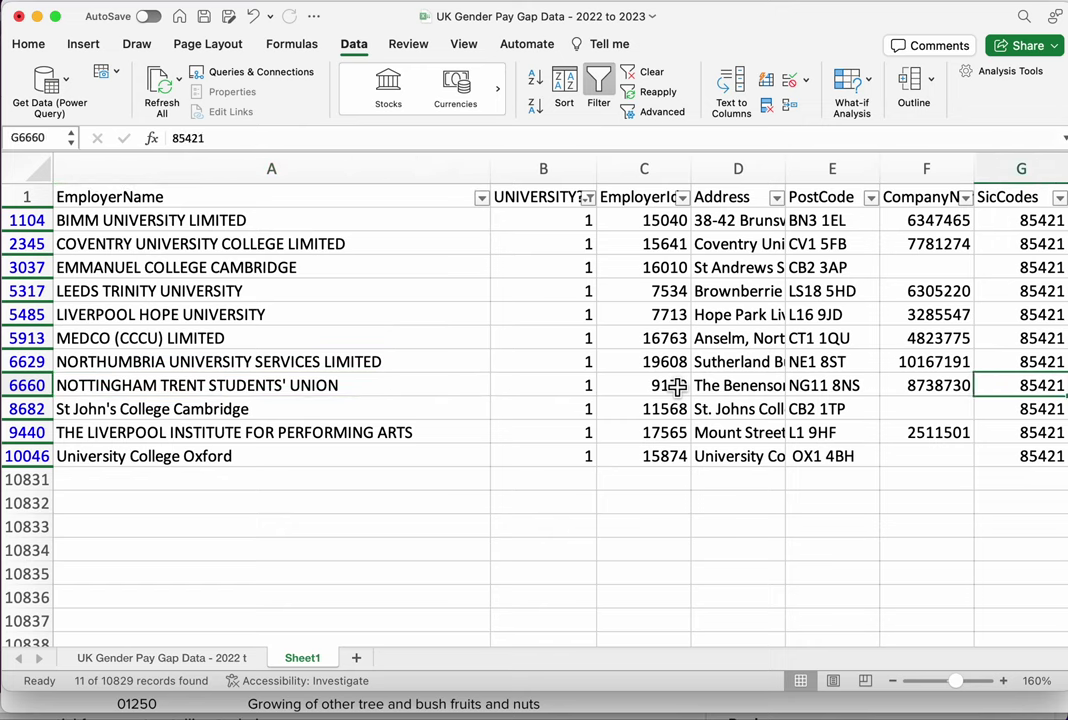
key("Right")
key("Left")
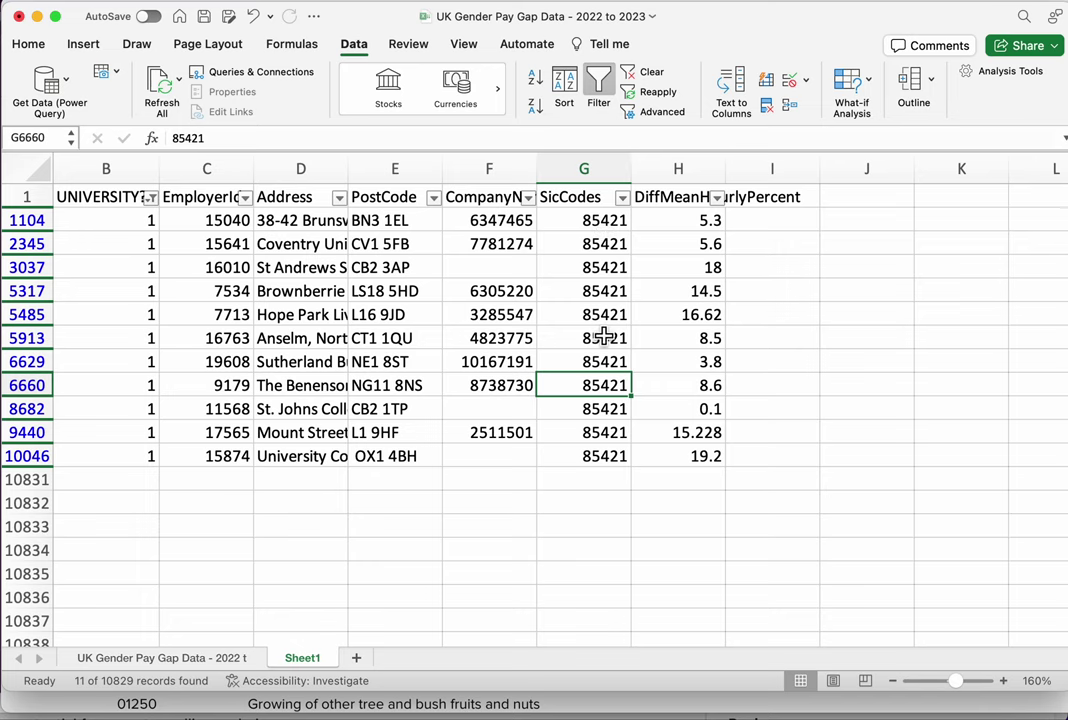
Reset the filters and filter SicCodes to entries containing 85421, showing 134 records
left_click(598, 80)
left_click(598, 86)
left_click(604, 197)
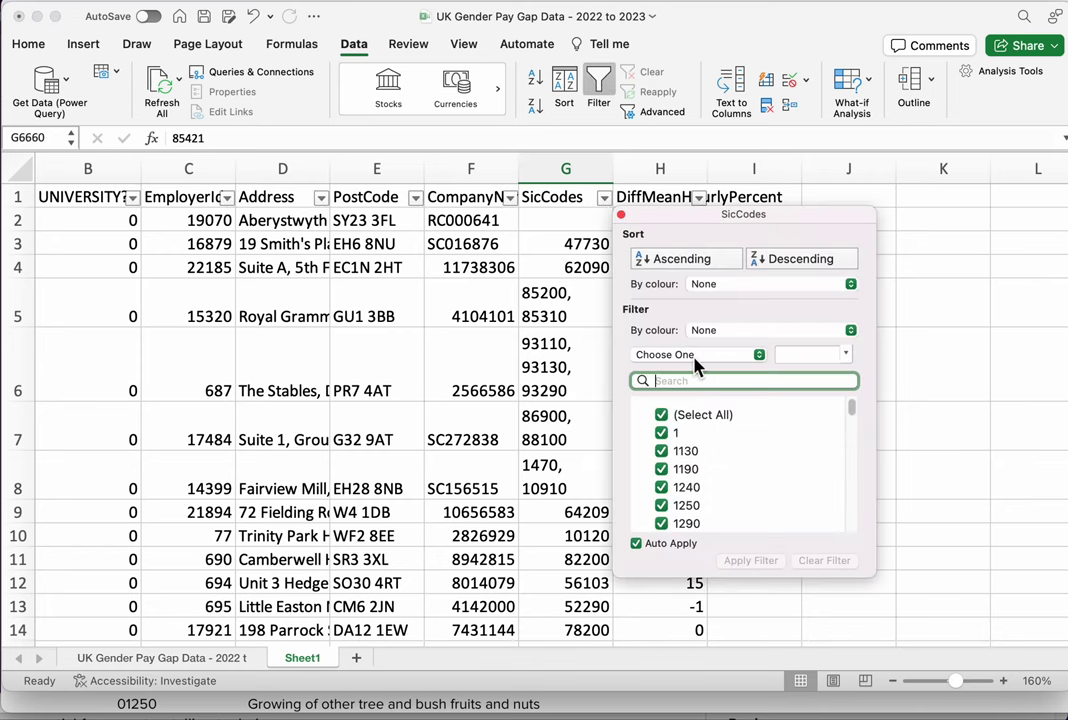
type("85421")
scroll(743, 490, "down", 2)
scroll(743, 490, "down", 3)
left_click_drag(844, 472, 851, 410)
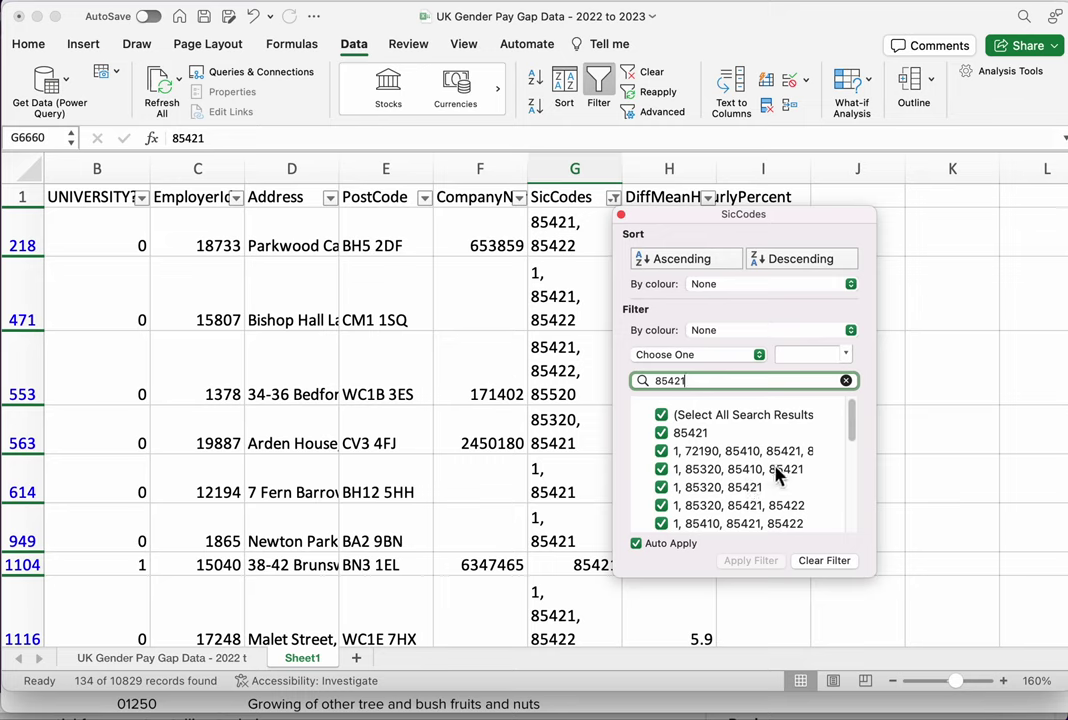
left_click(567, 438)
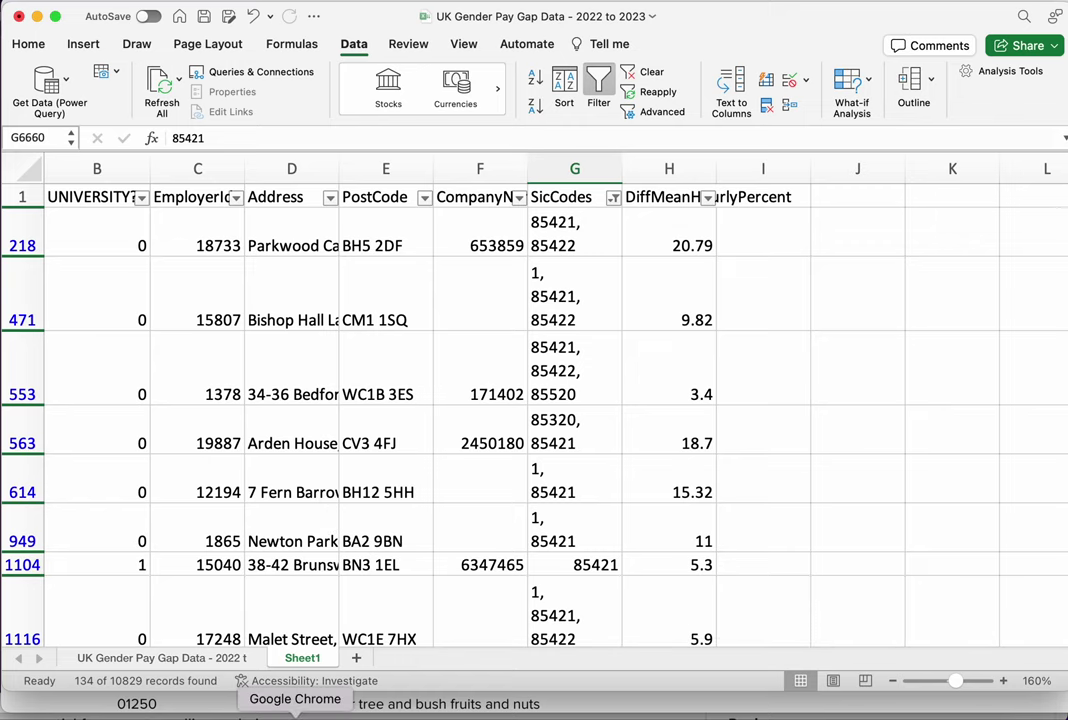
left_click(295, 712)
scroll(446, 431, "down", 1)
scroll(447, 398, "up", 10)
scroll(447, 398, "up", 1)
scroll(429, 248, "down", 5)
left_click(306, 375)
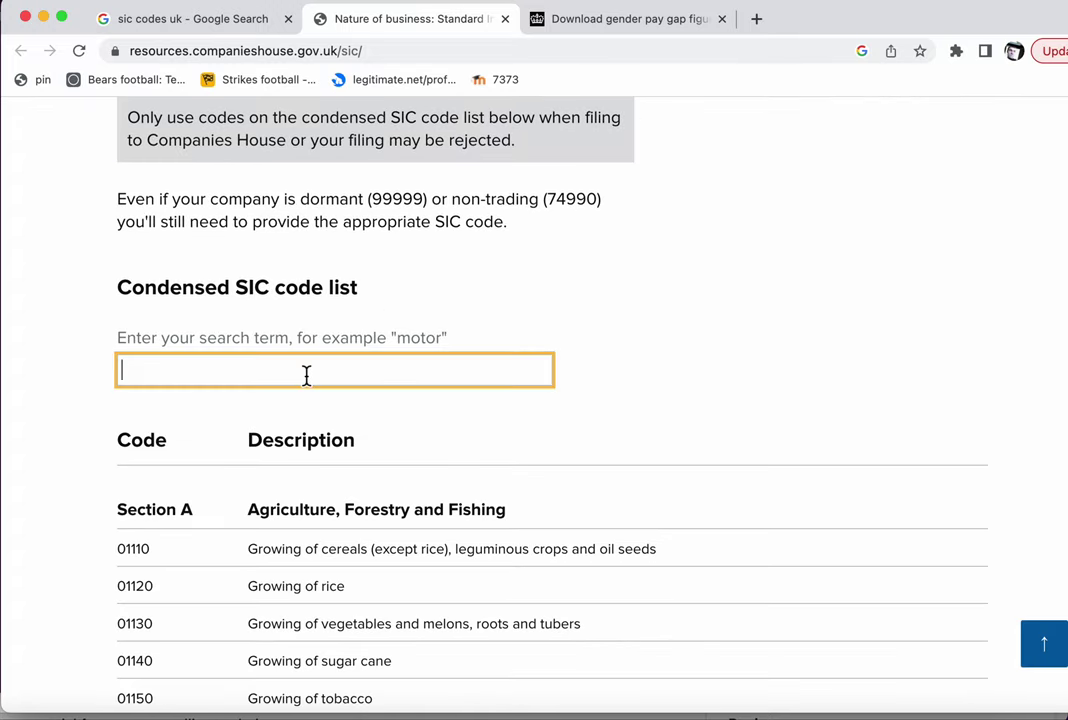
type("85421")
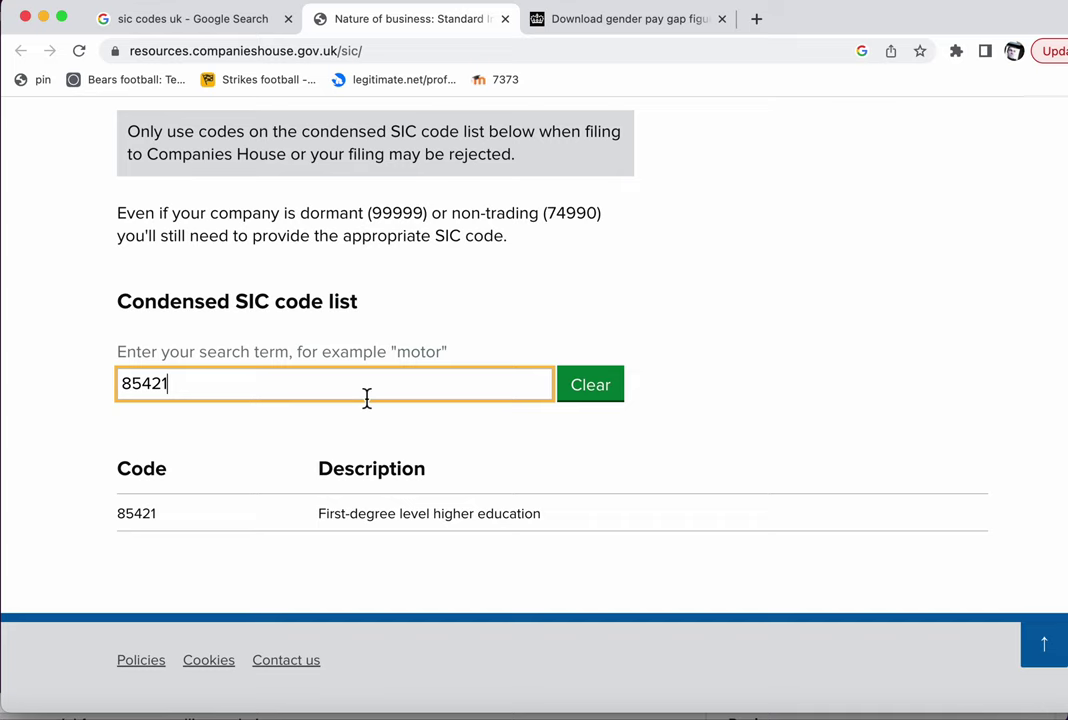
key("BackSpace")
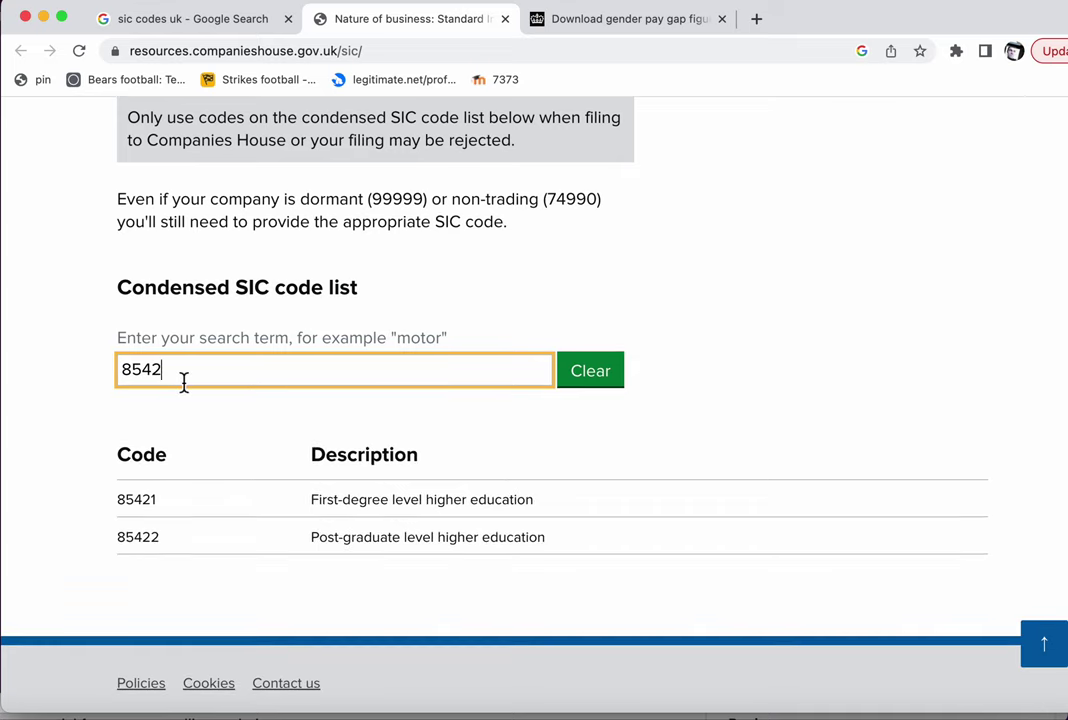
key("BackSpace")
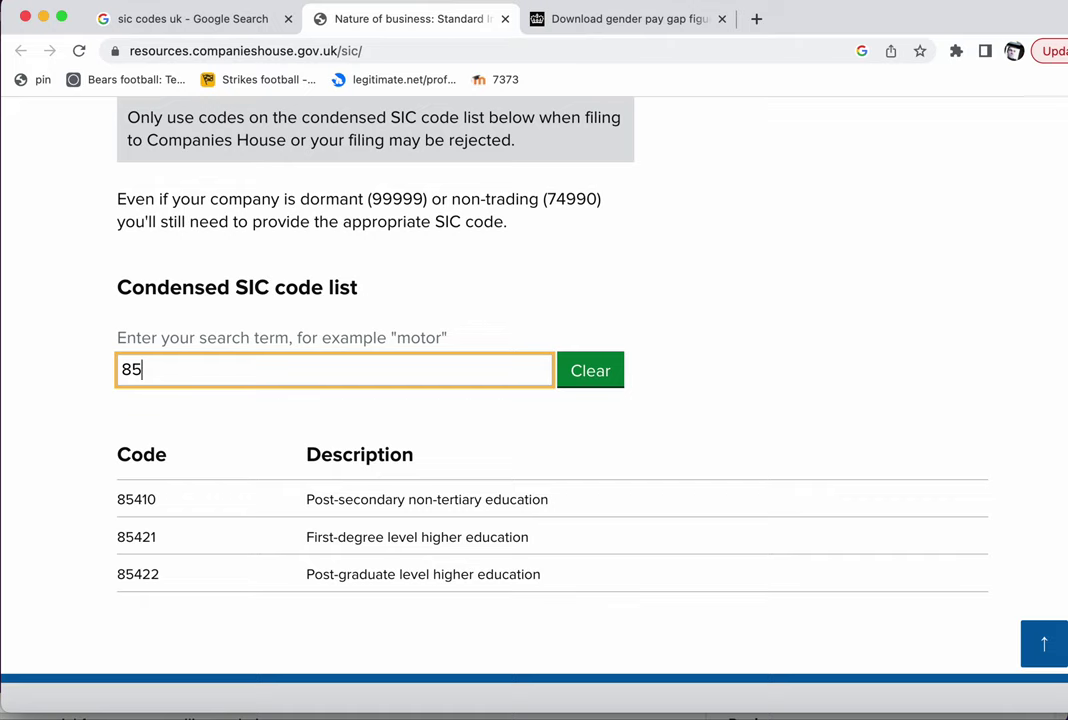
key("BackSpace")
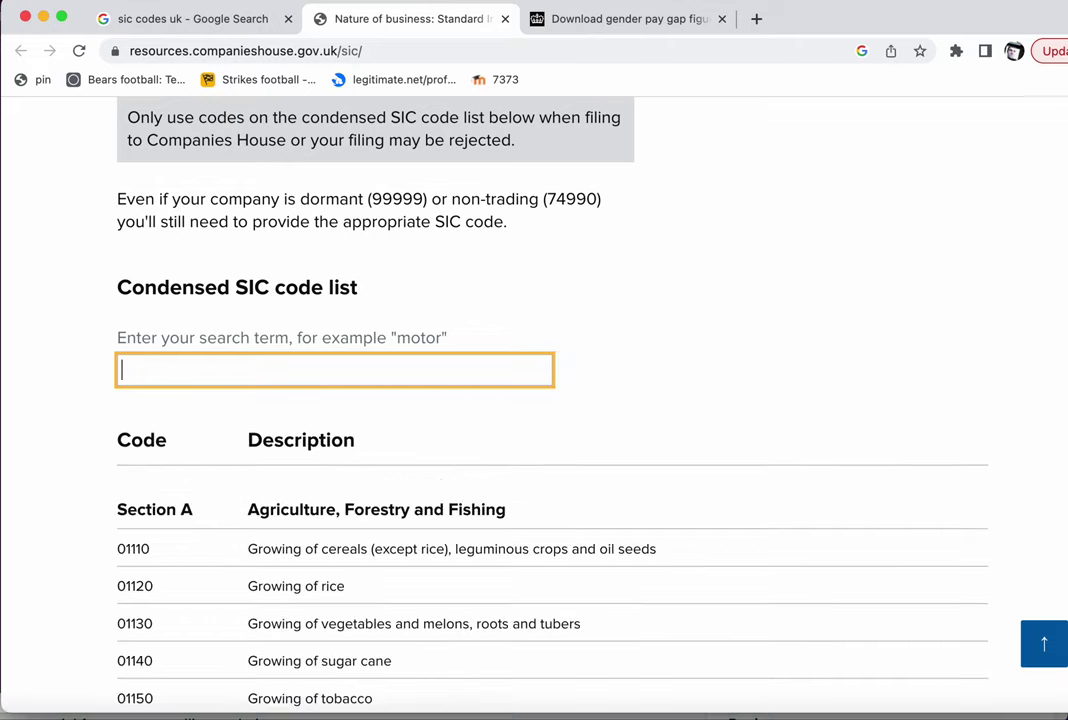
scroll(615, 350, "down", 20)
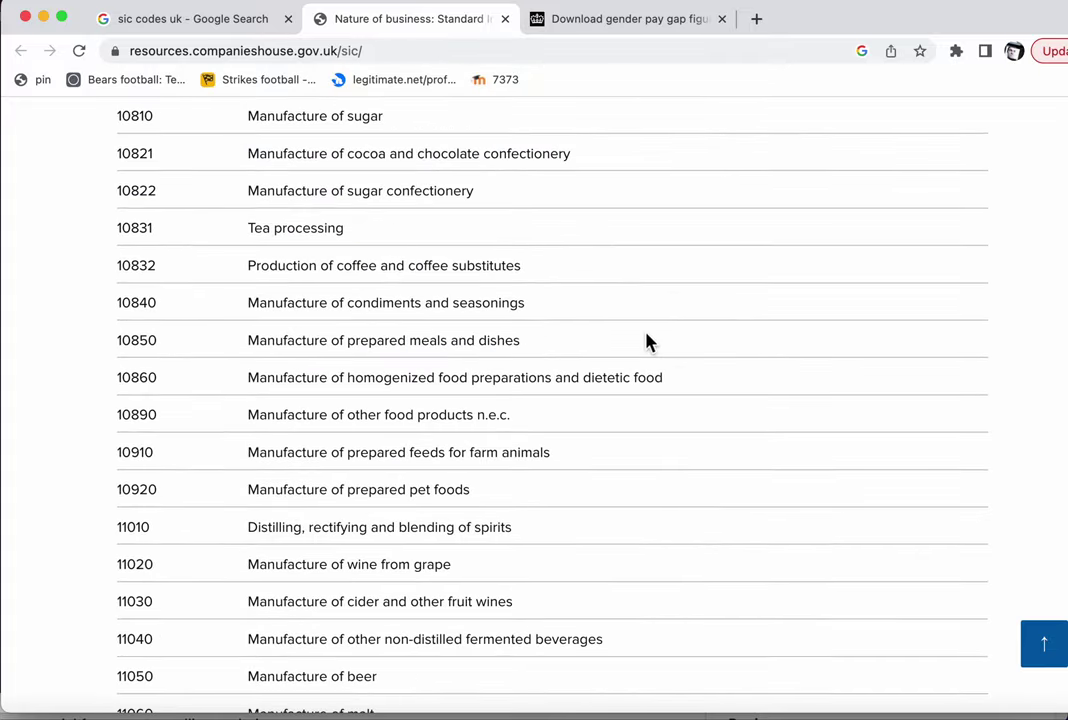
scroll(580, 334, "up", 6)
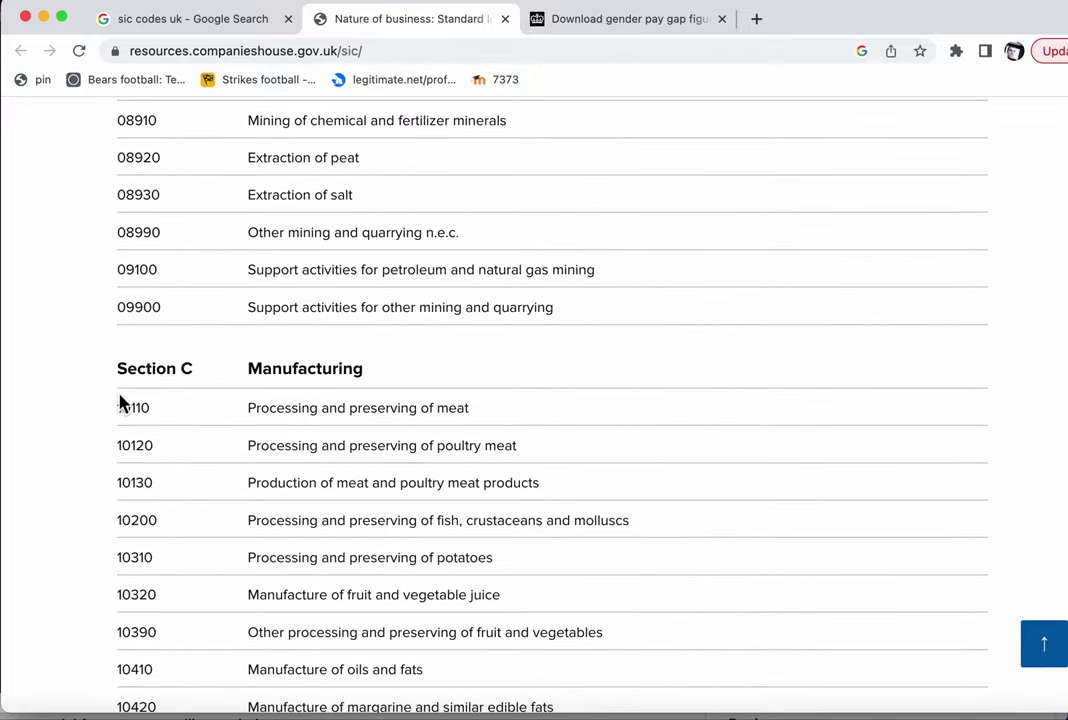
scroll(126, 477, "down", 20)
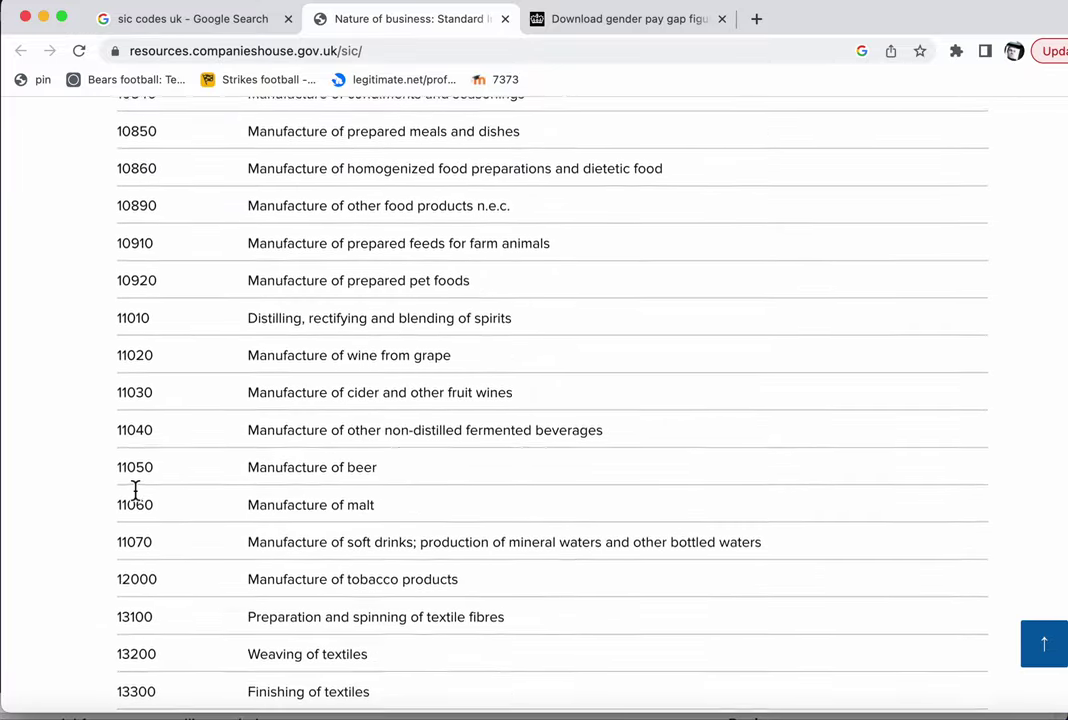
scroll(135, 490, "down", 20)
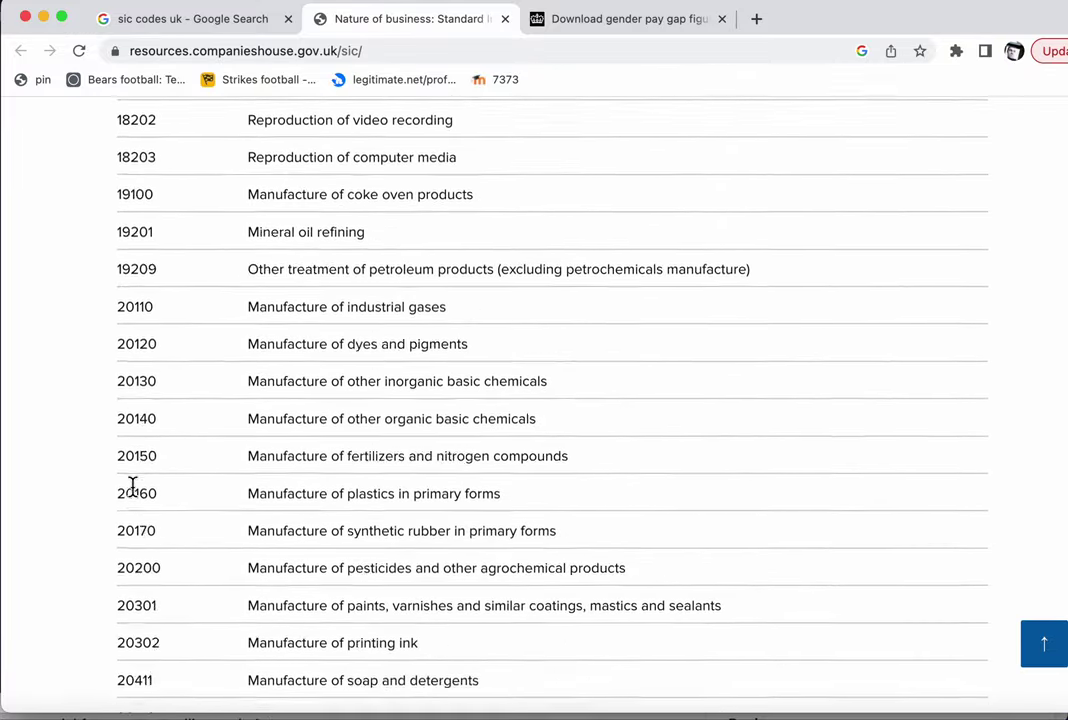
scroll(132, 487, "down", 20)
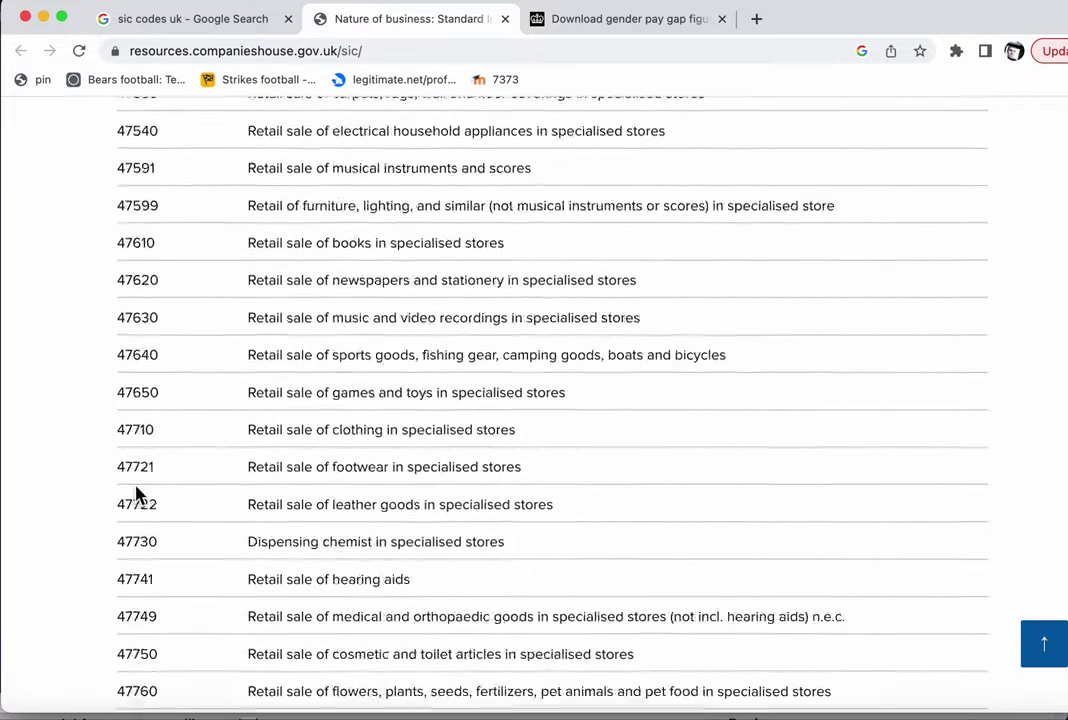
scroll(137, 494, "down", 20)
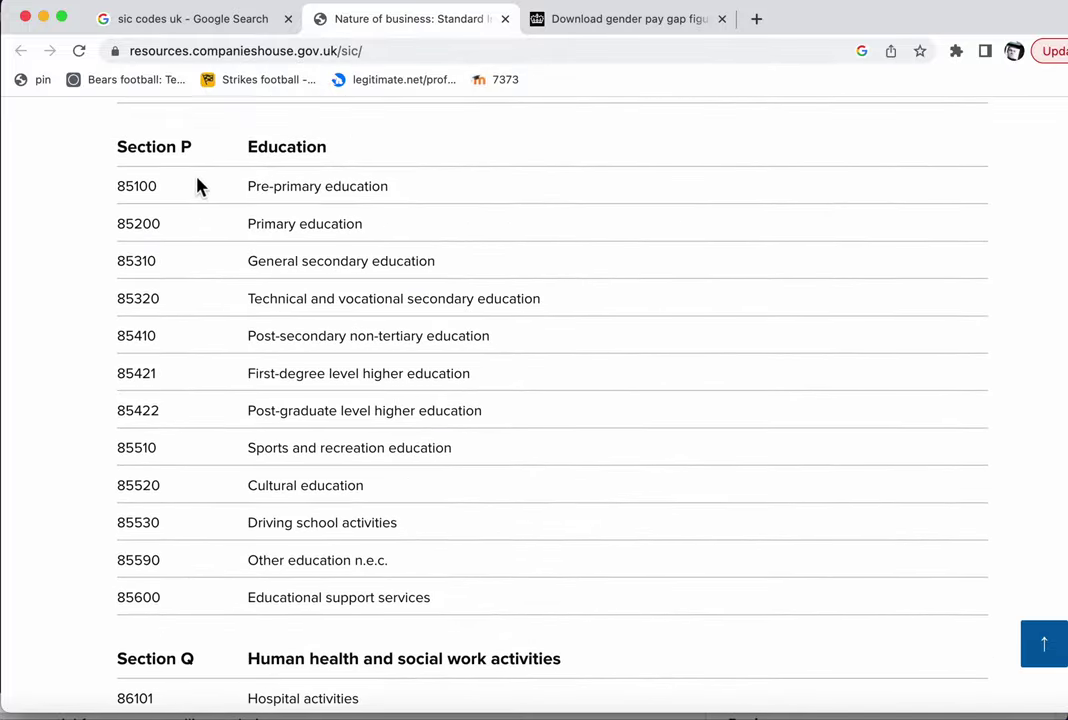
scroll(147, 280, "up", 5)
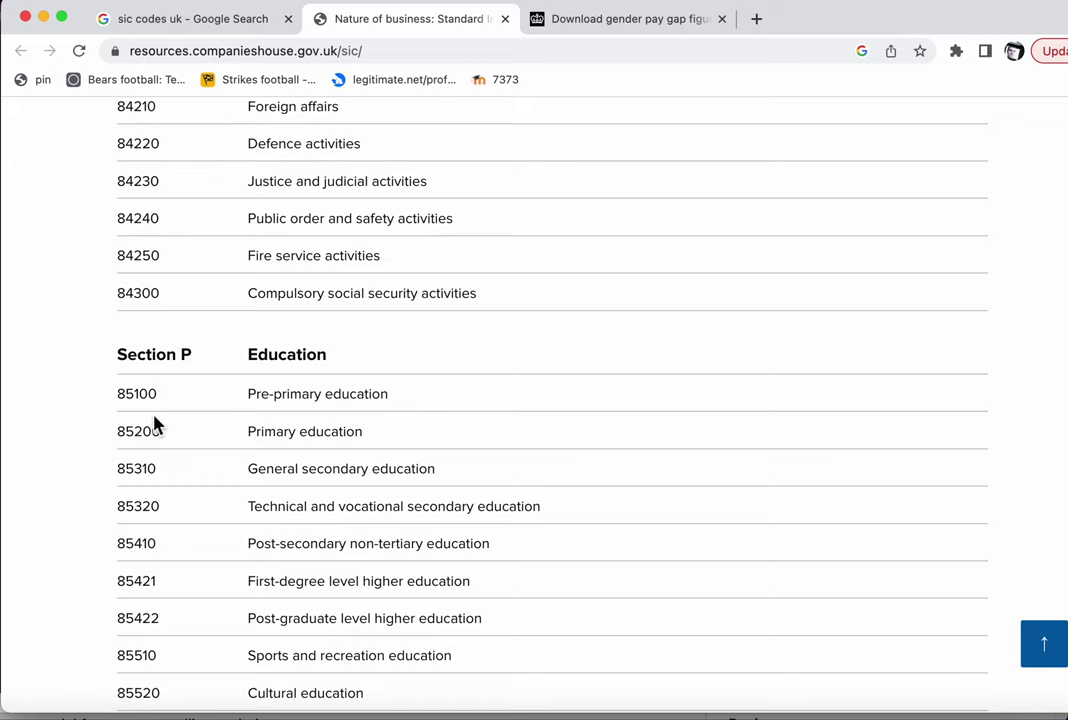
scroll(157, 424, "down", 3)
scroll(188, 446, "down", 3)
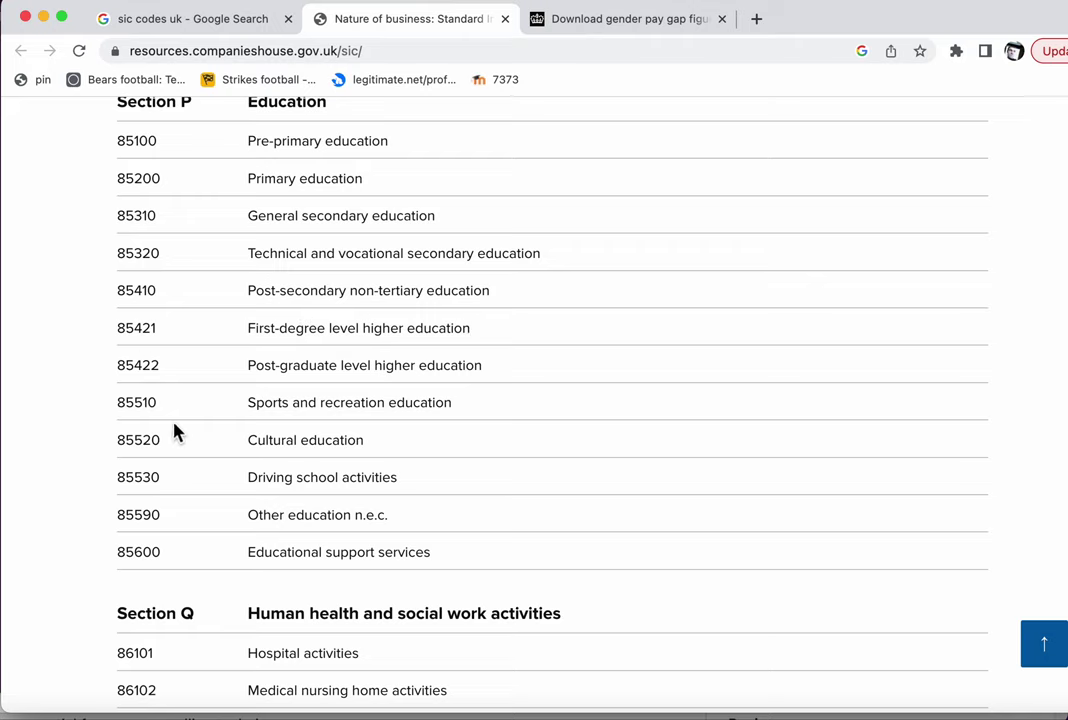
scroll(229, 292, "up", 1)
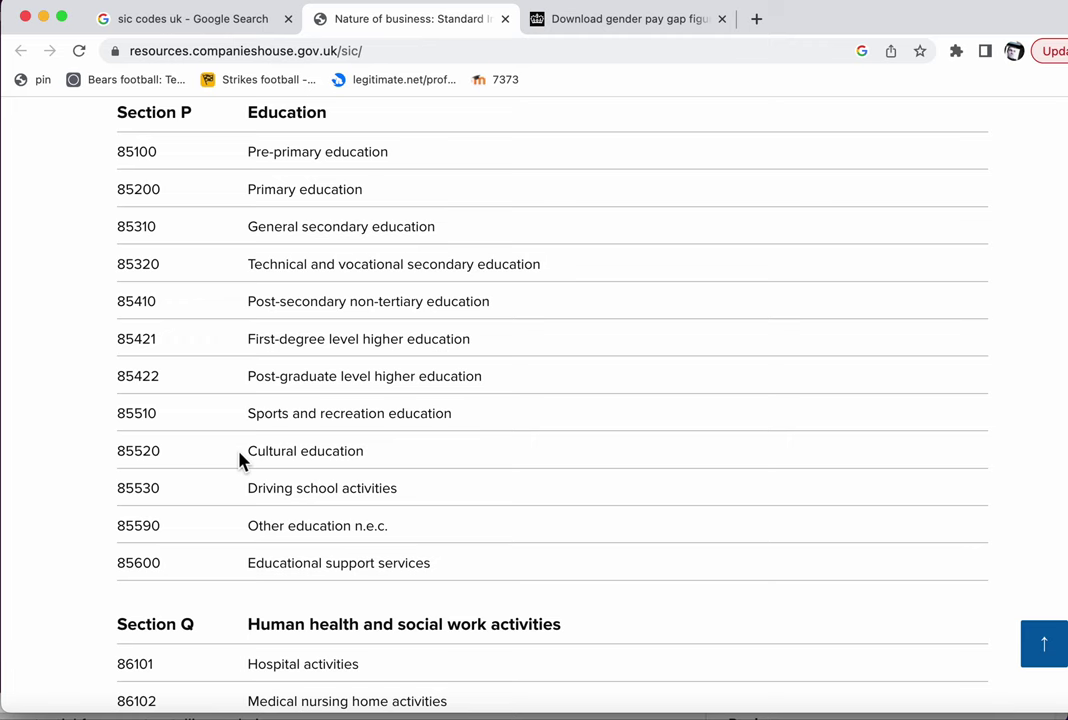
key("super+Tab")
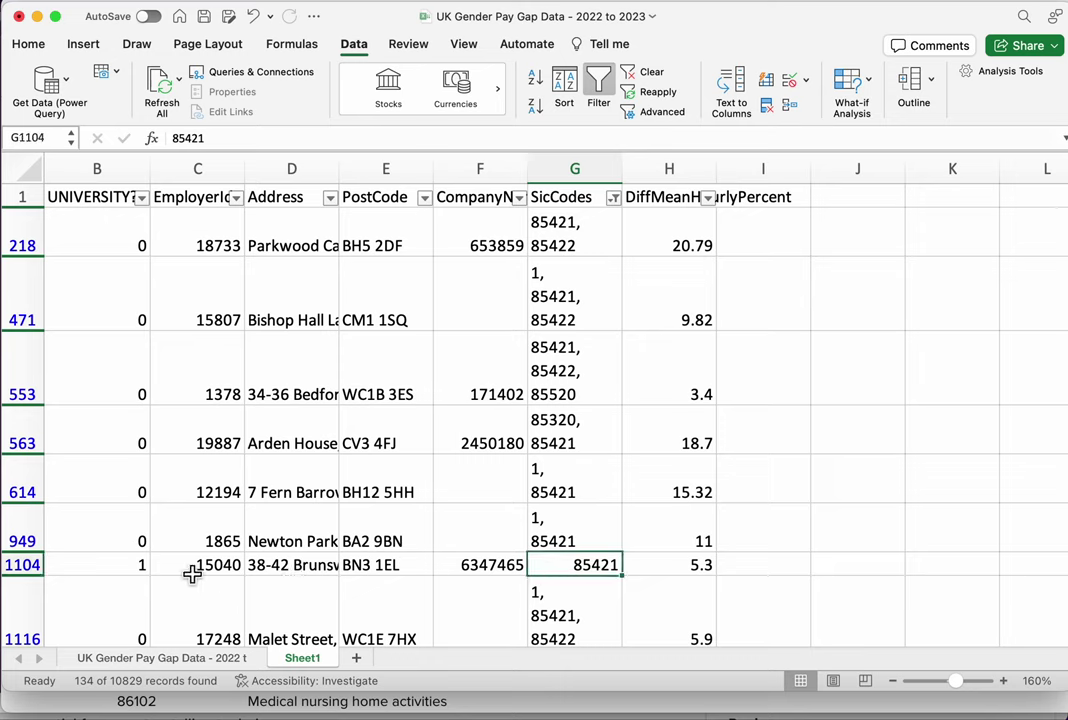
left_click(140, 567)
left_click(128, 545)
left_click(600, 541)
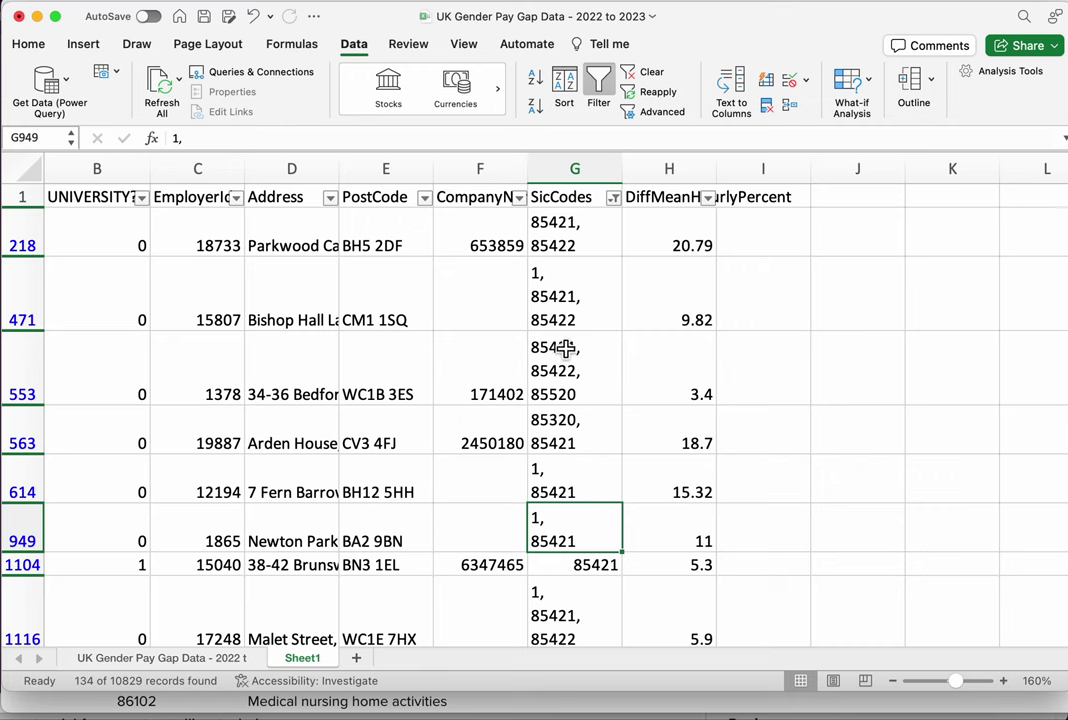
left_click(126, 529)
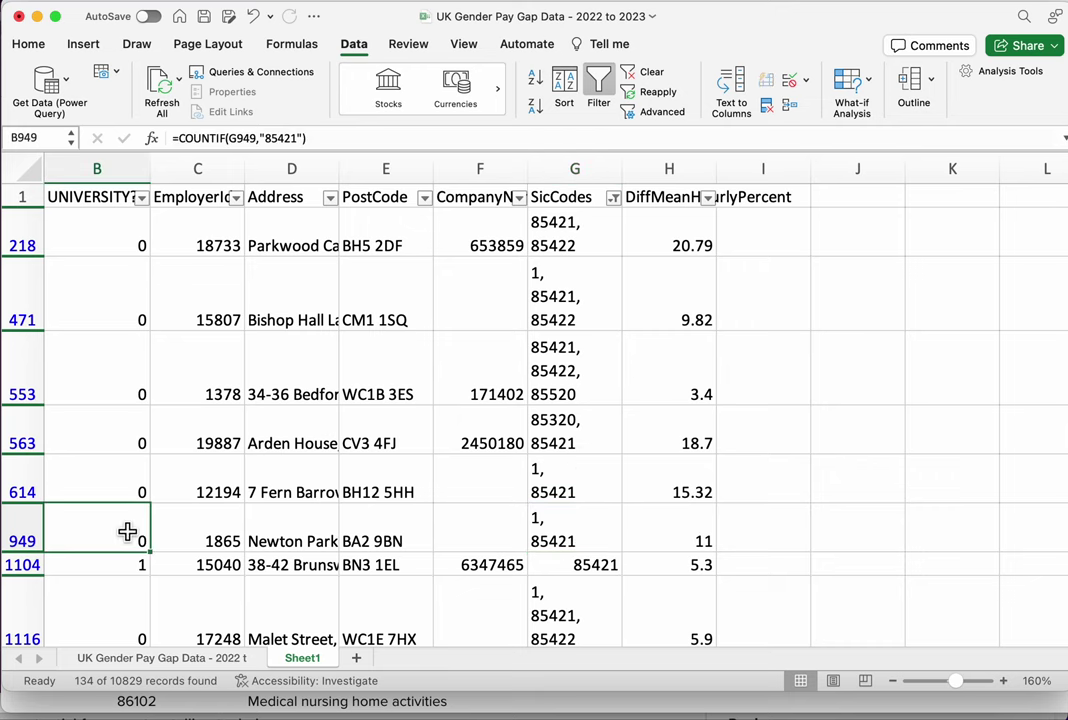
scroll(127, 530, "left", 3)
left_click(128, 532)
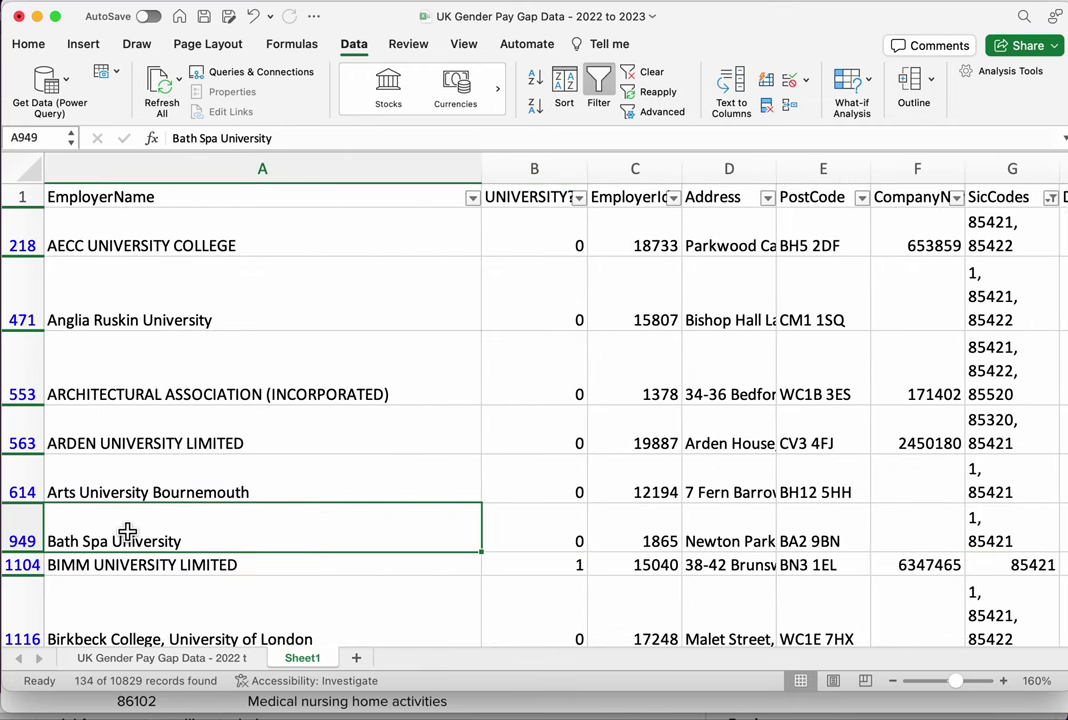
left_click(204, 487)
left_click(555, 491)
left_click(555, 544)
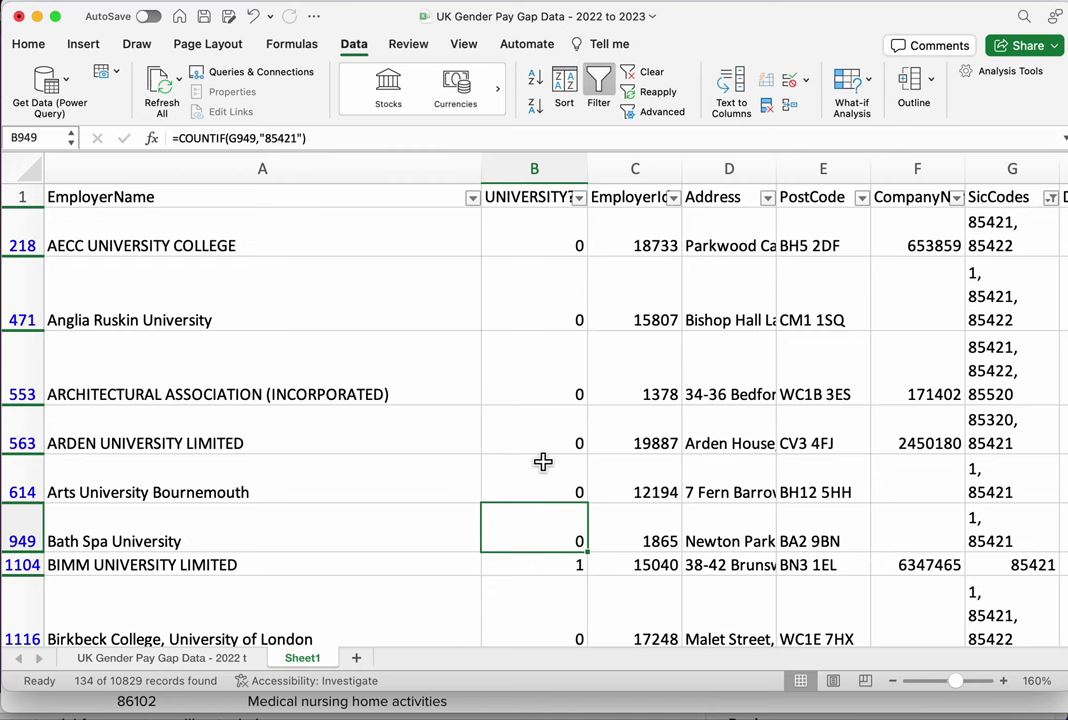
Turn filtering off and check the COUNTIF formulas in B2 to B4
left_click(598, 90)
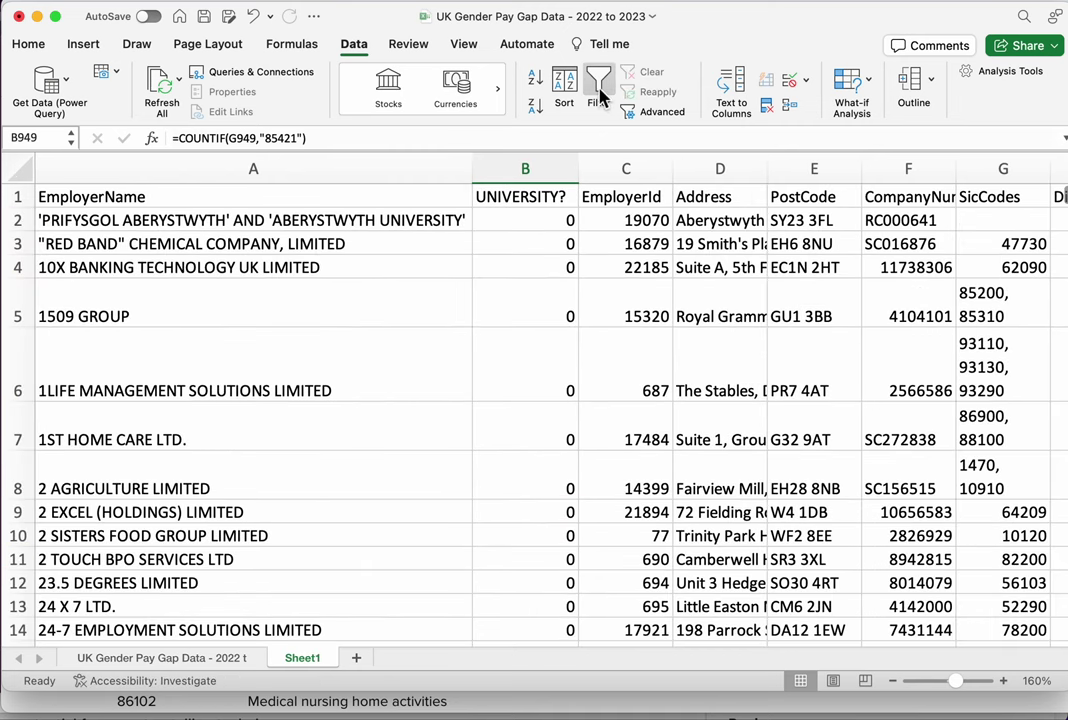
left_click(560, 220)
key("Down")
key("Up")
key("Down")
key("Down")
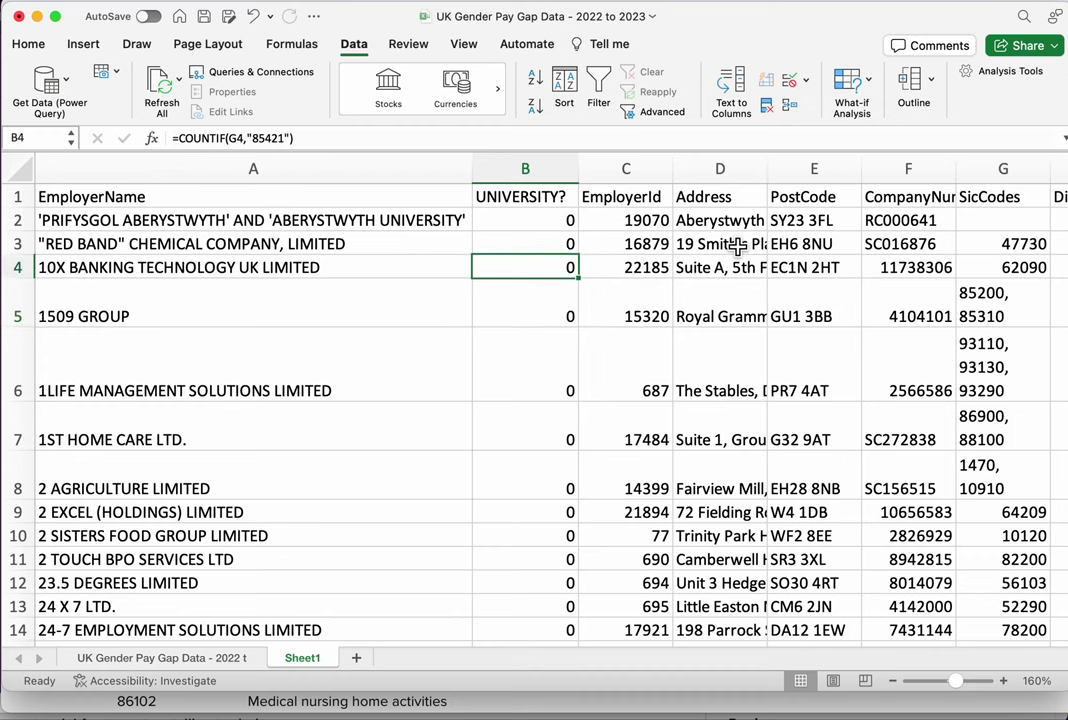
key("Up")
Select B3 down to the last row and undo the filled-down formulas
key("ctrl+shift+Down")
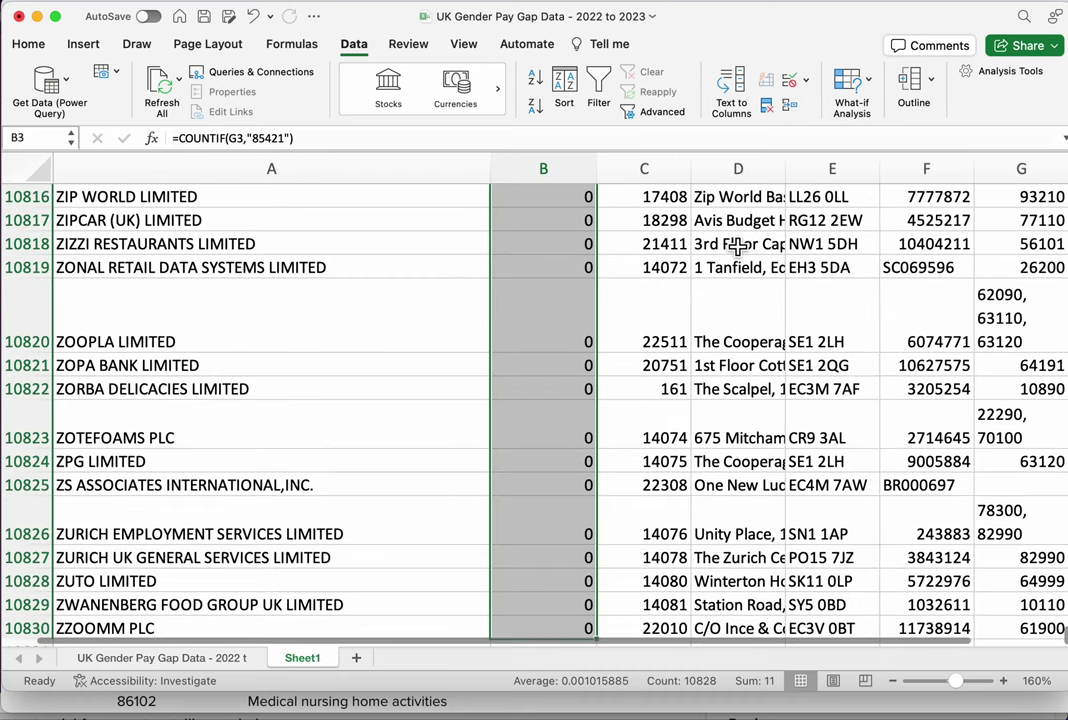
key("super+z")
key("Up")
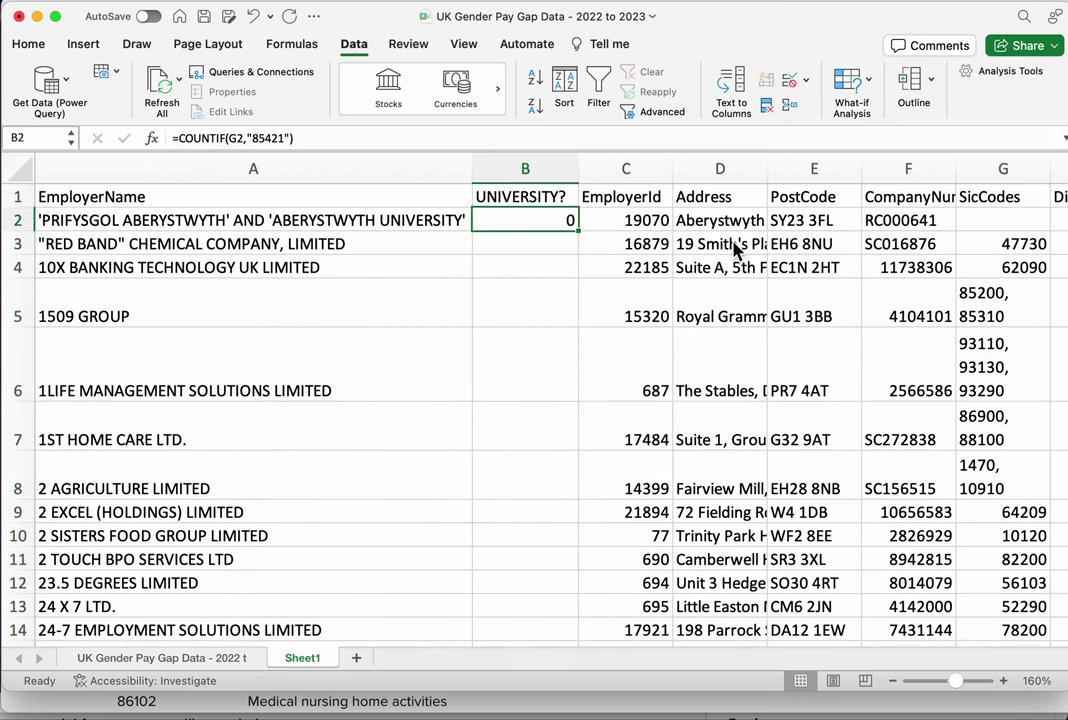
Wrap 85421 in asterisks so B2 reads =COUNTIF(G2,"*85421*")
double_click(535, 222)
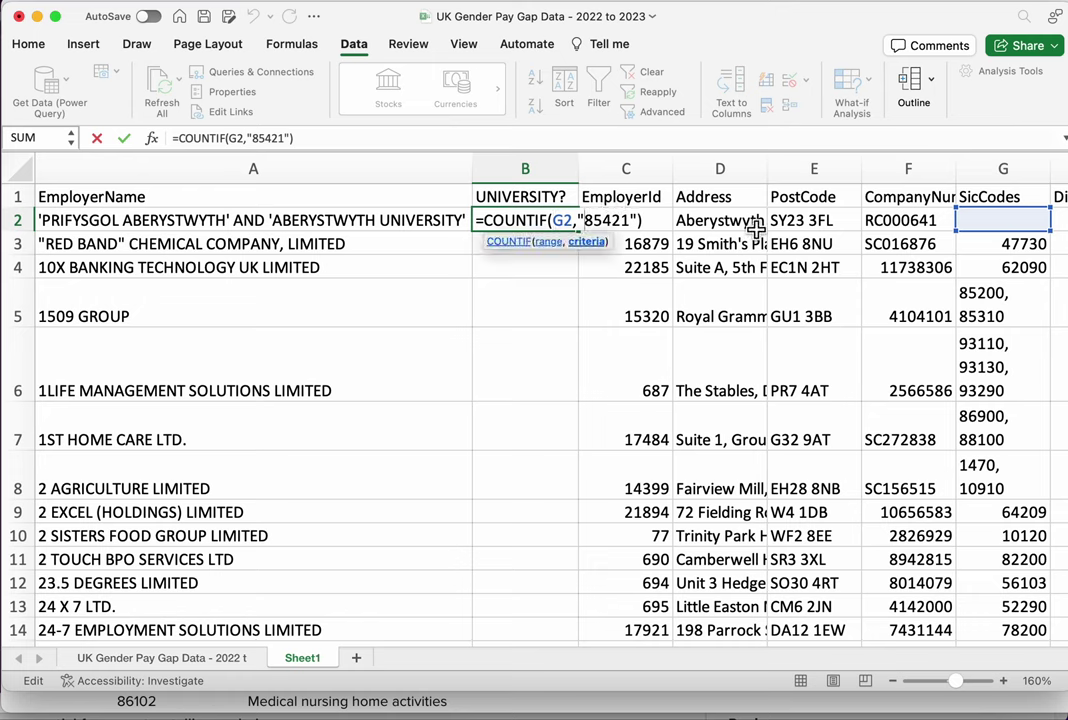
type("*")
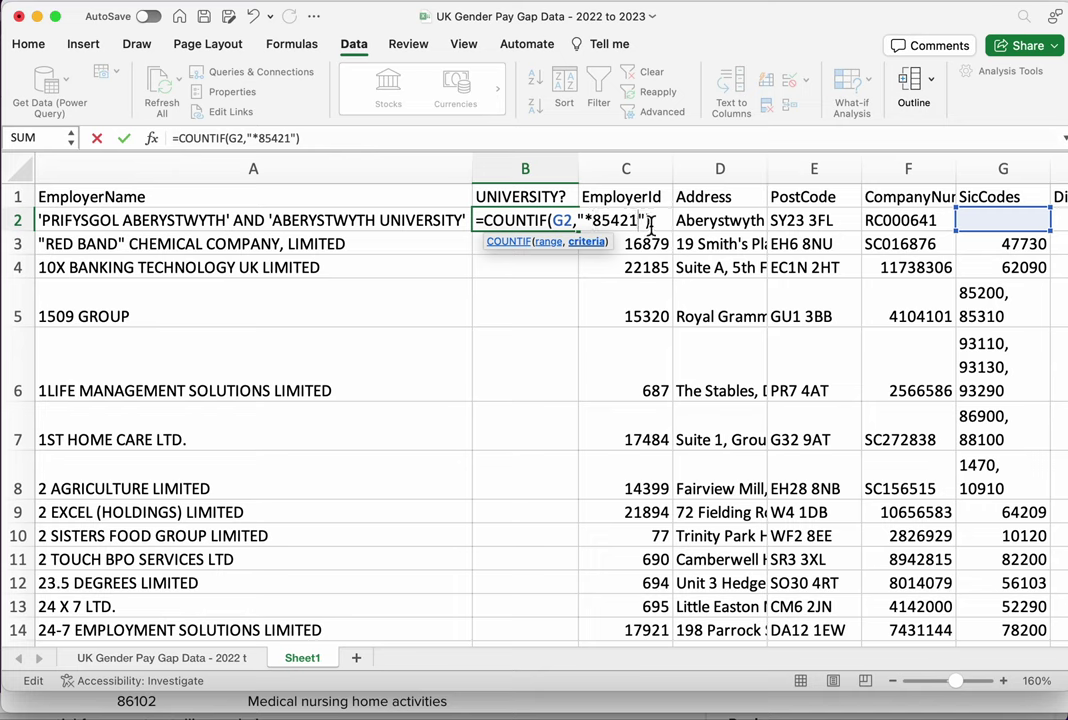
type("*")
left_click_drag(585, 220, 648, 222)
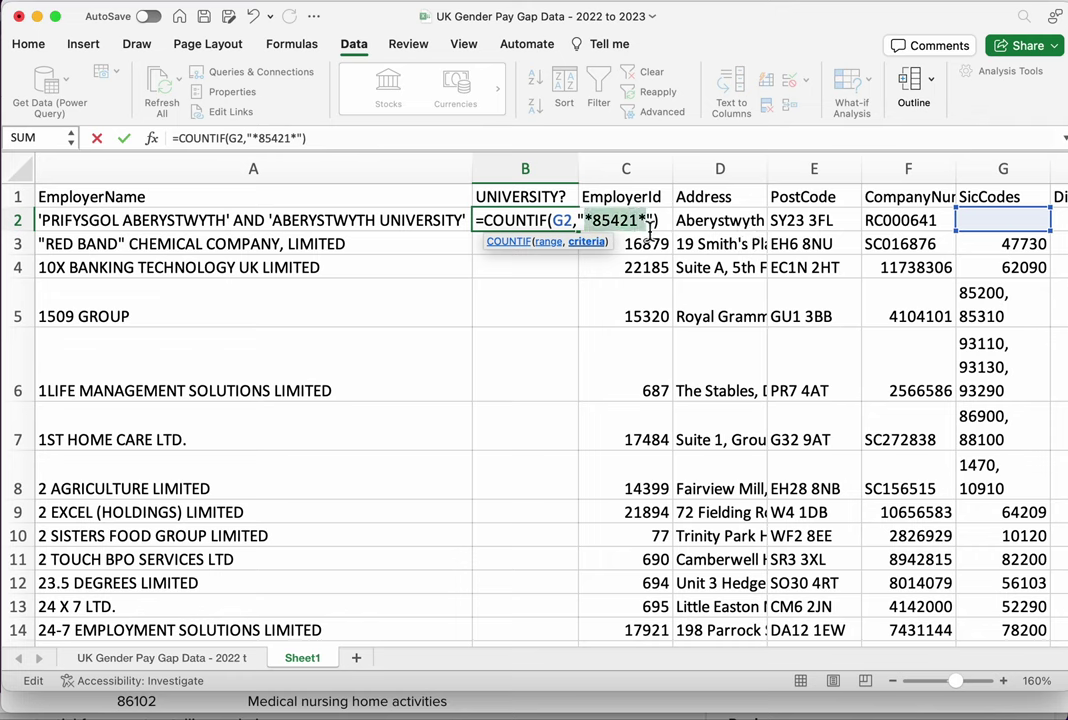
left_click(588, 221)
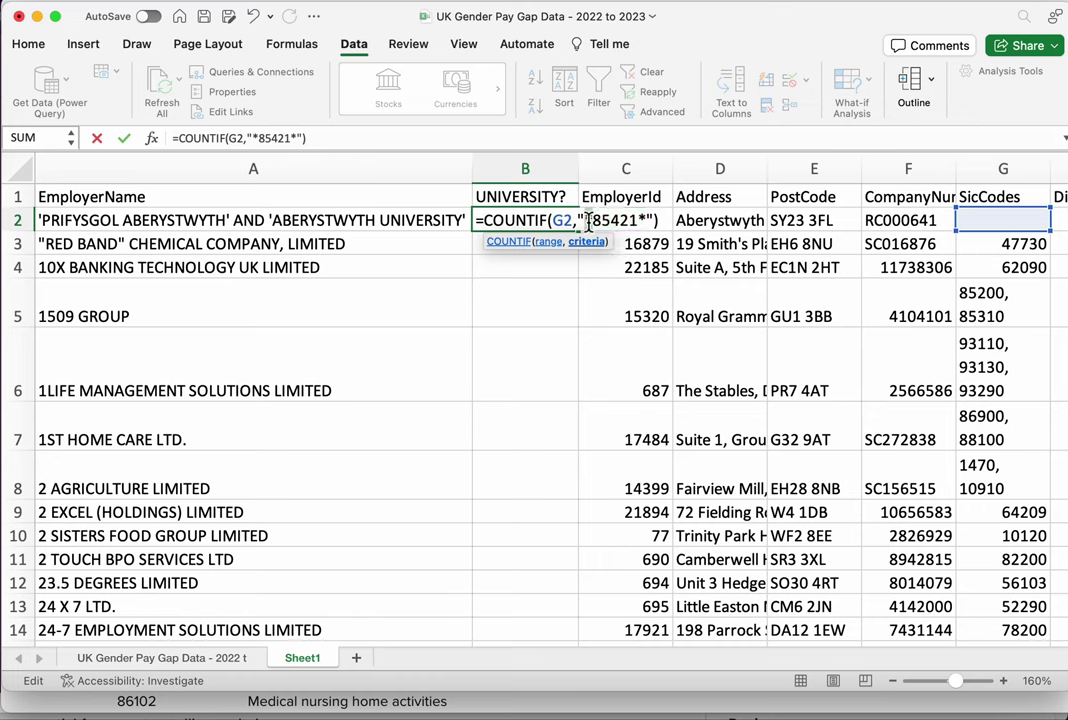
left_click_drag(588, 221, 603, 228)
left_click_drag(638, 221, 646, 224)
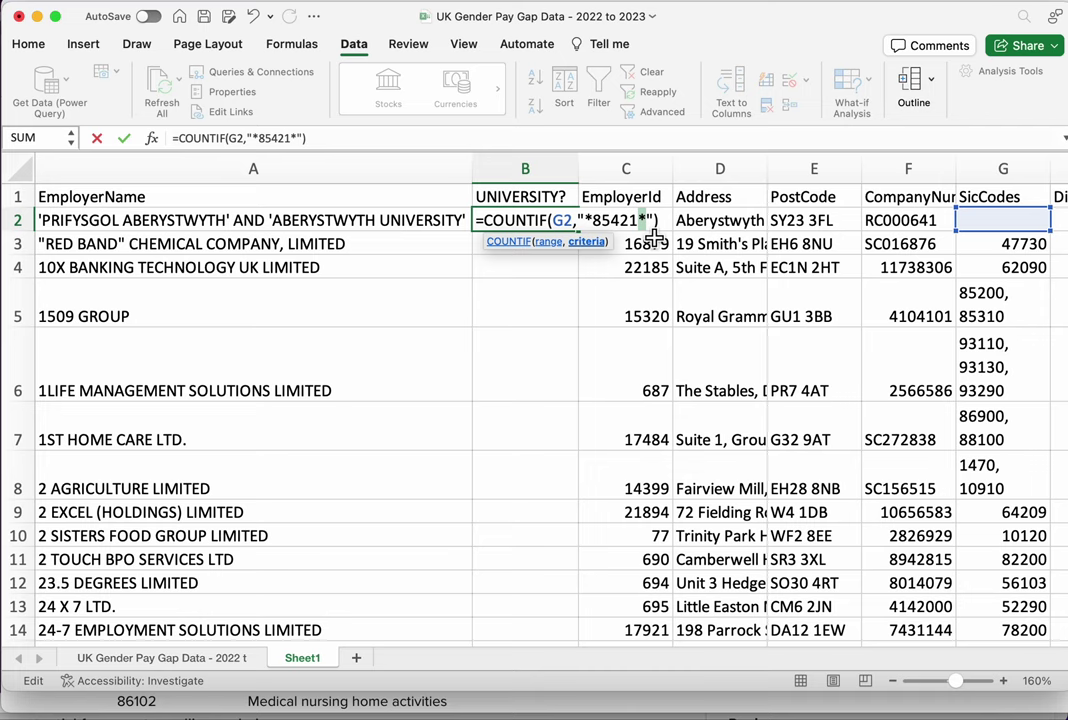
Commit the wildcard formula in B2 and fill it down column B
key("Return")
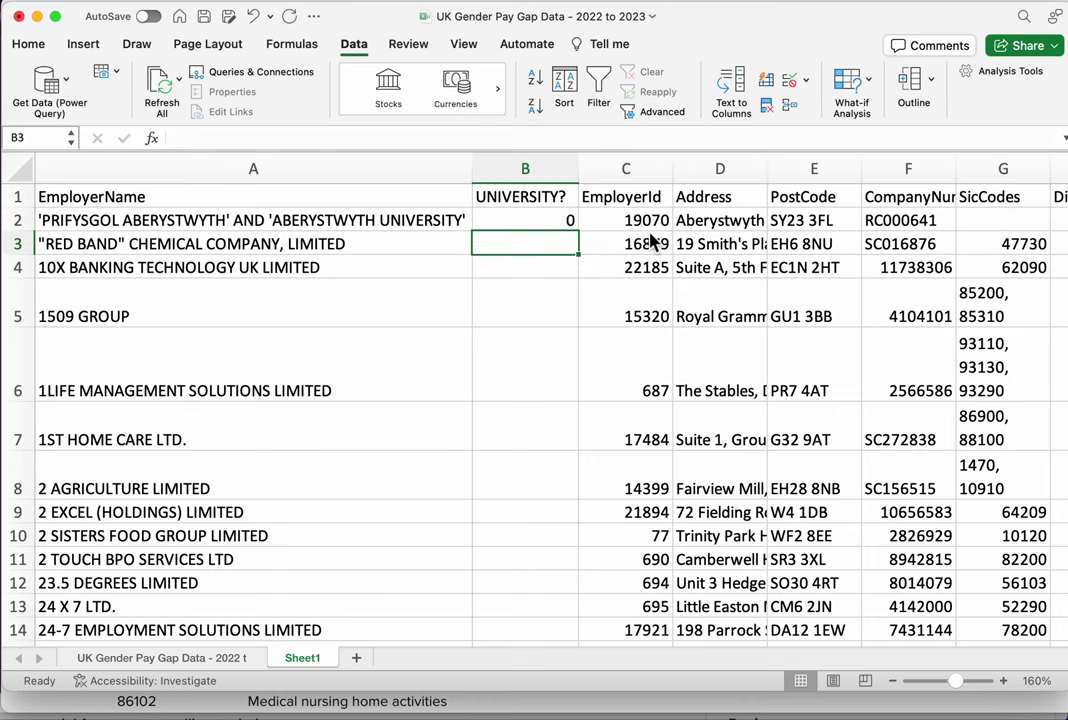
key("Up")
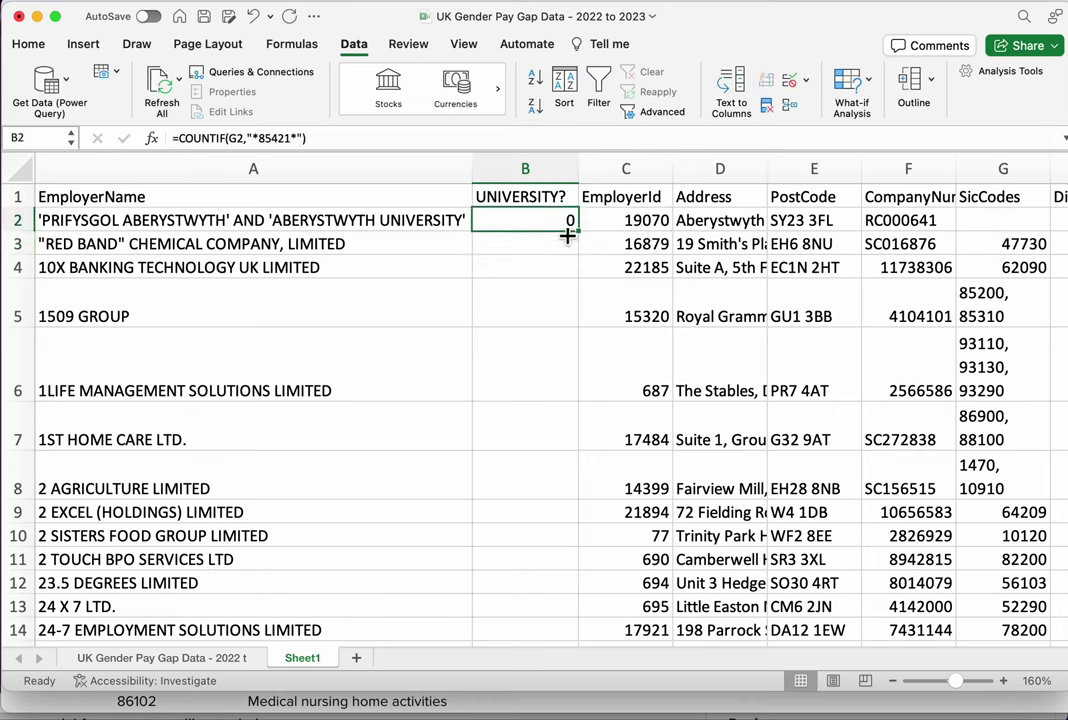
double_click(579, 229)
left_click(520, 250)
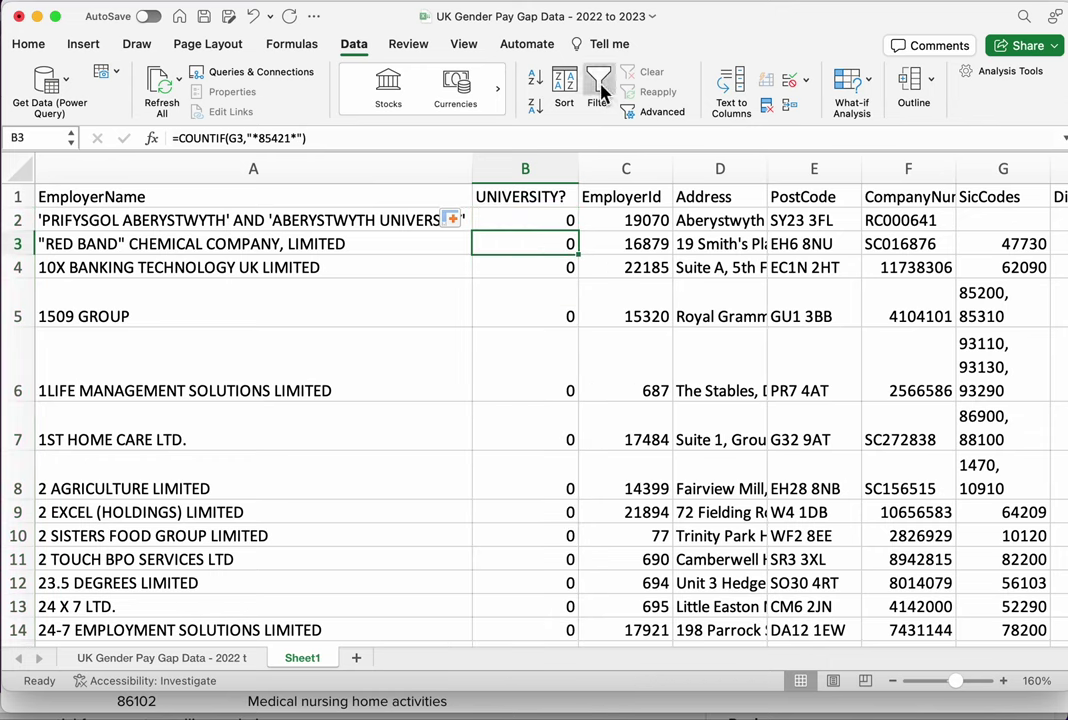
Filter UNIVERSITY? to 1, showing 123 records, and review their SIC codes
left_click(599, 88)
left_click(569, 197)
left_click(628, 432)
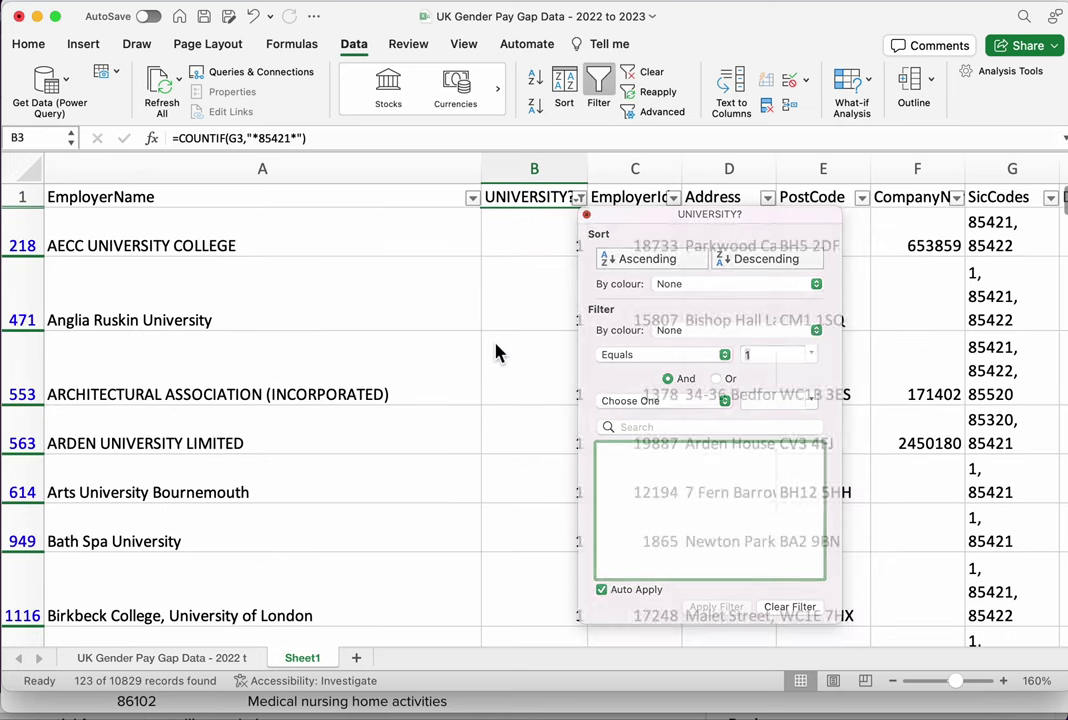
left_click_drag(1013, 236, 998, 596)
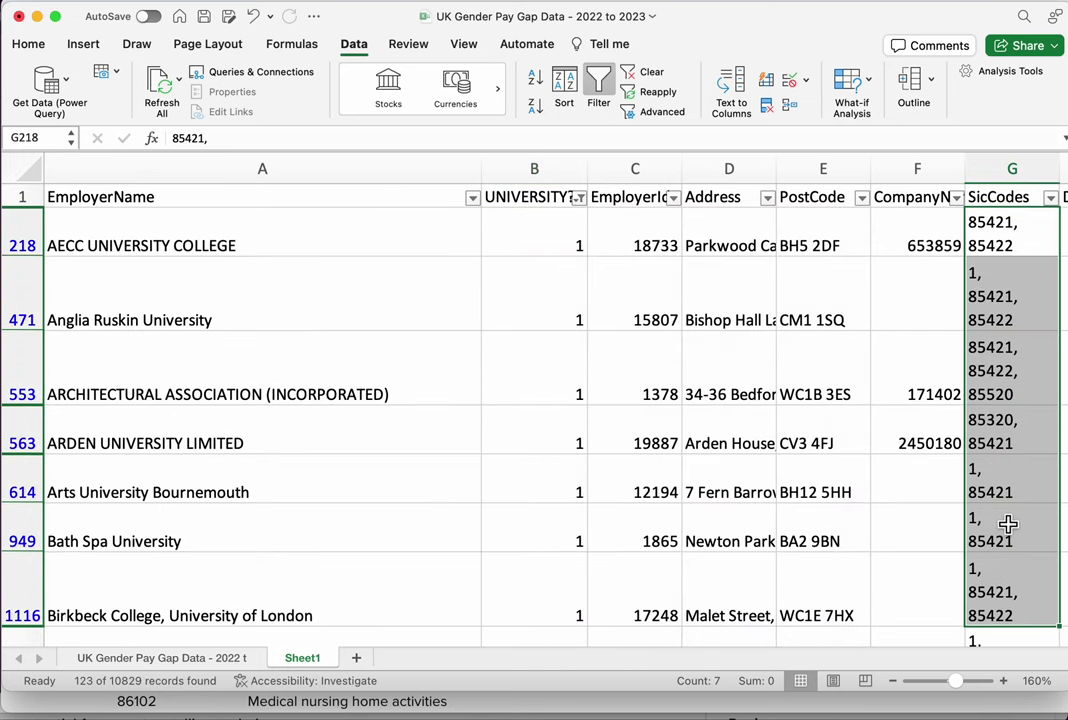
scroll(1008, 522, "down", 1)
scroll(1009, 524, "down", 1)
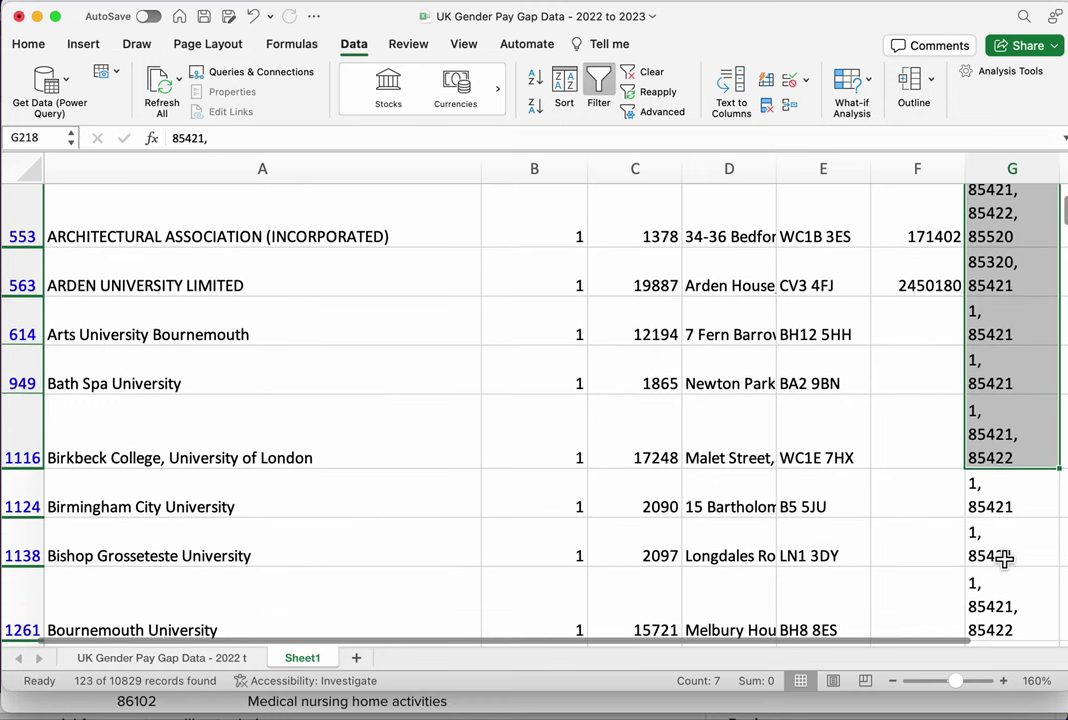
scroll(1004, 555, "down", 2)
scroll(510, 320, "up", 5)
left_click(477, 311)
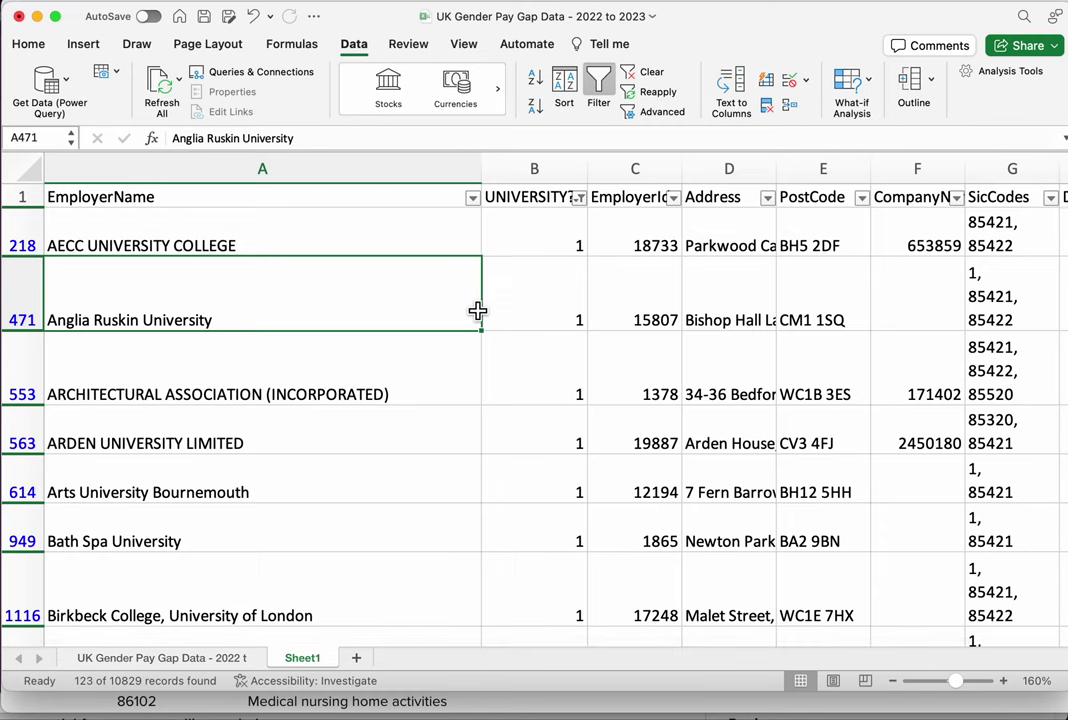
Insert a narrow blank column before the UNIVERSITY? flag column
left_click(540, 166)
right_click(540, 166)
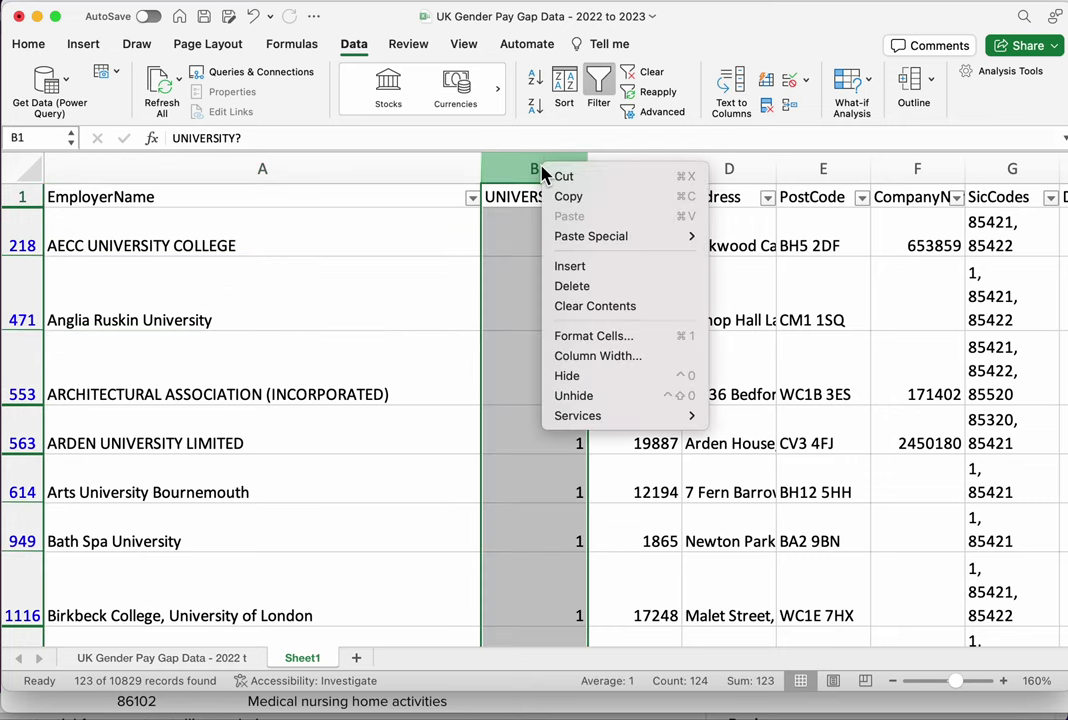
left_click(572, 266)
left_click_drag(920, 170, 625, 180)
Rename the flag column header to UNIVERSITY SIC? and widen it to fit
left_click(582, 198)
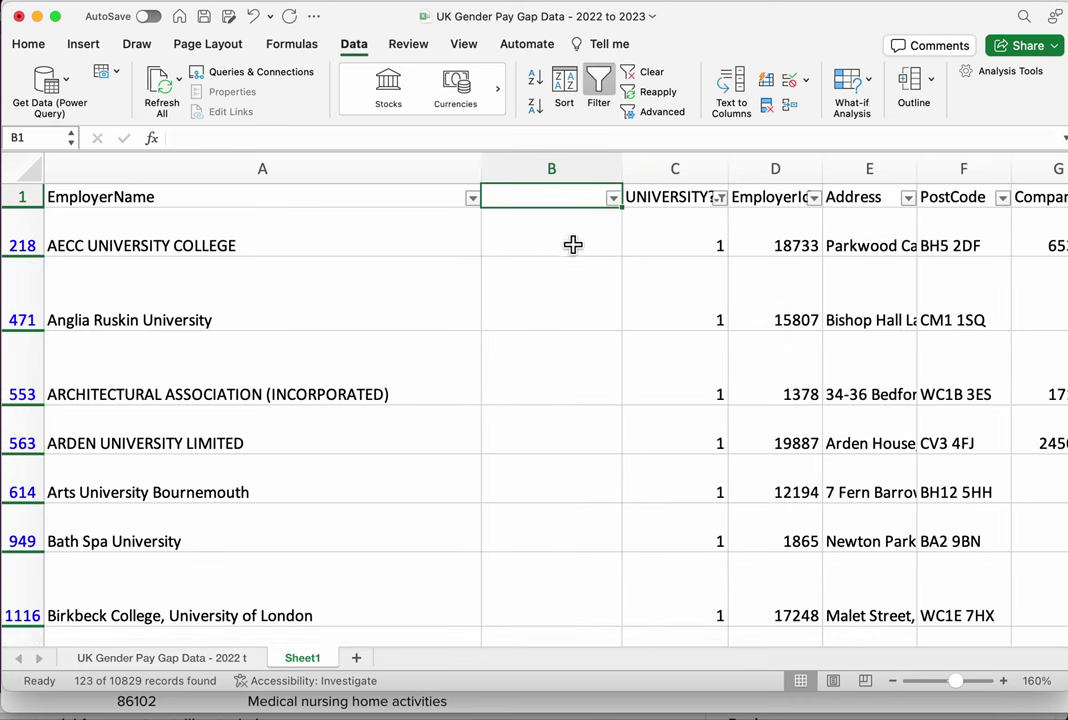
left_click(656, 202)
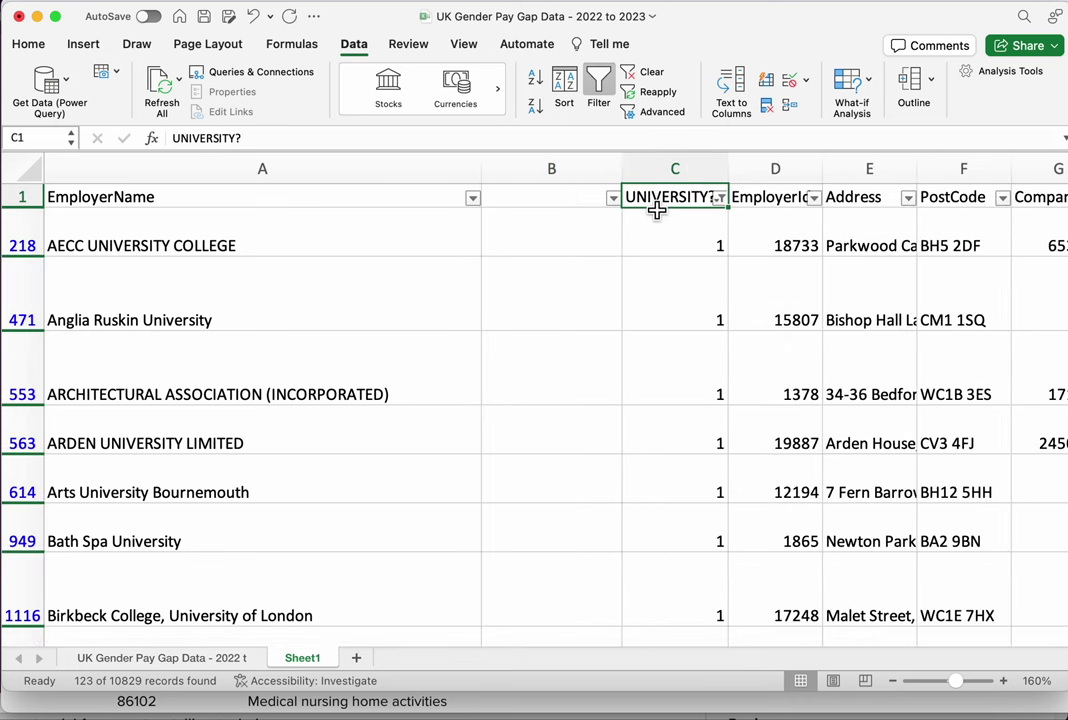
left_click(235, 140)
type("SIC")
key("Return")
key("Up")
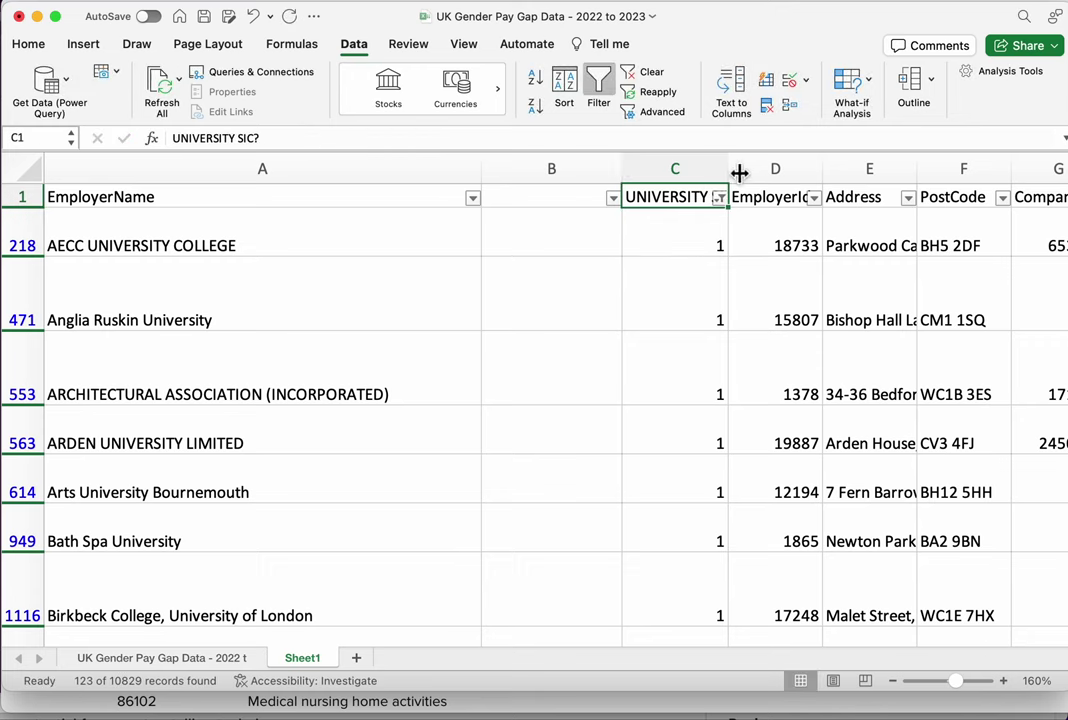
left_click_drag(729, 170, 776, 170)
Head the new column UNIVERSITY?, then abandon a draft COUNTIF formula in B218
left_click(563, 202)
type("UNIVERSITY?")
key("Return")
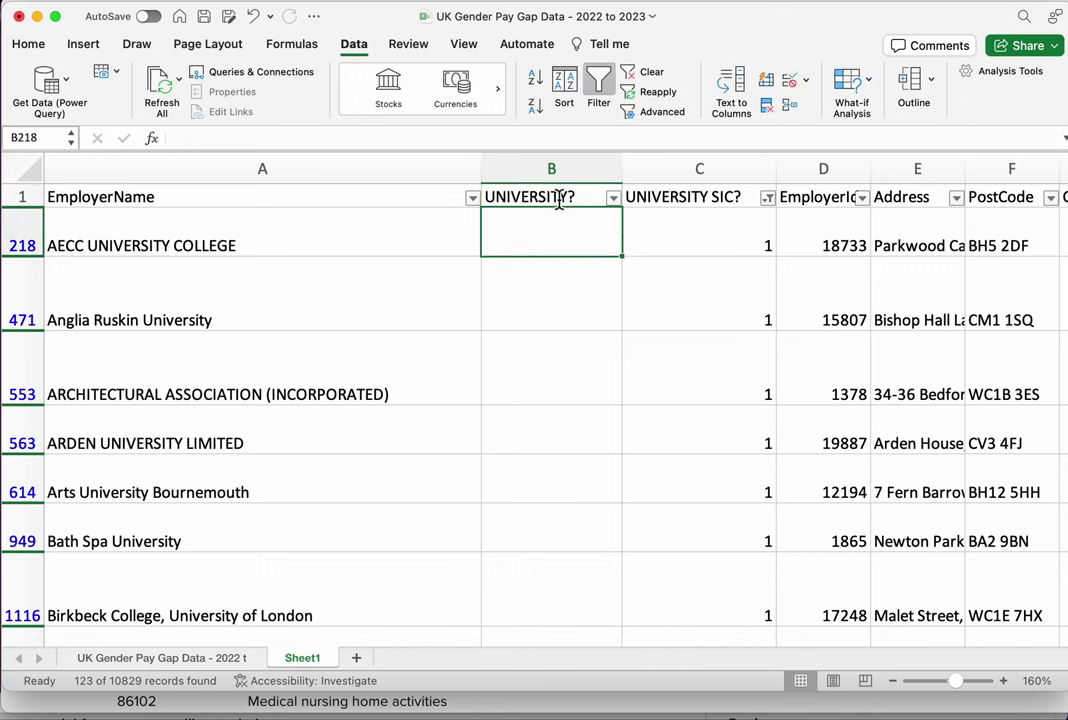
type("=COUNTIF(")
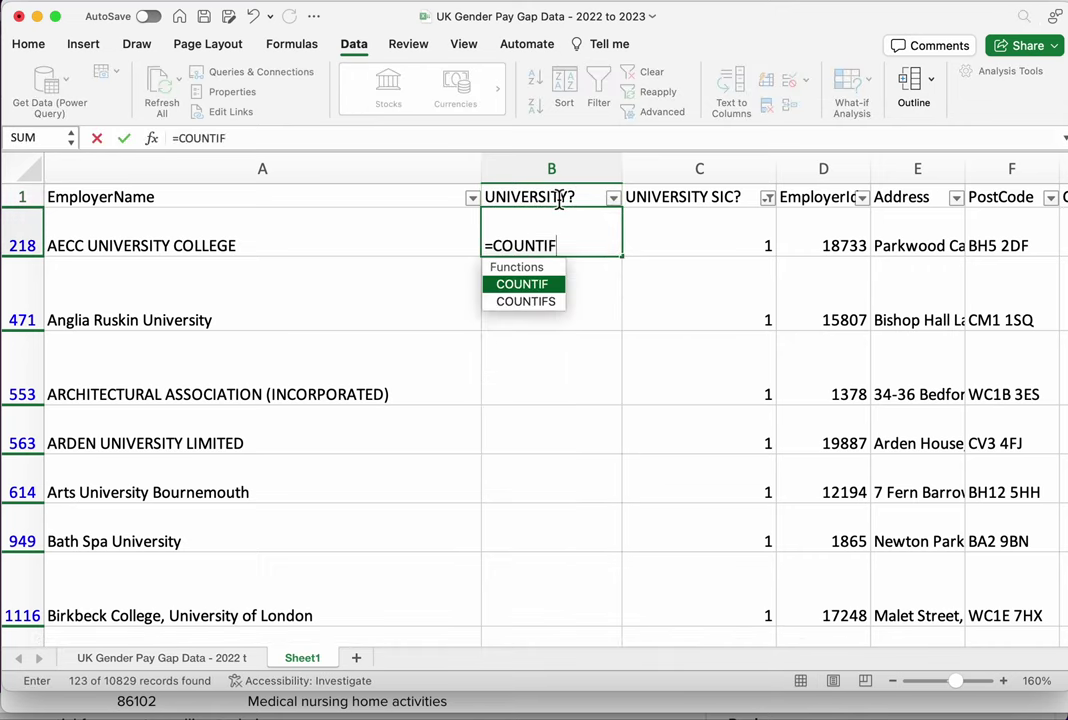
key("Right")
key("Right")
key("Right")
key("Right")
key("Right")
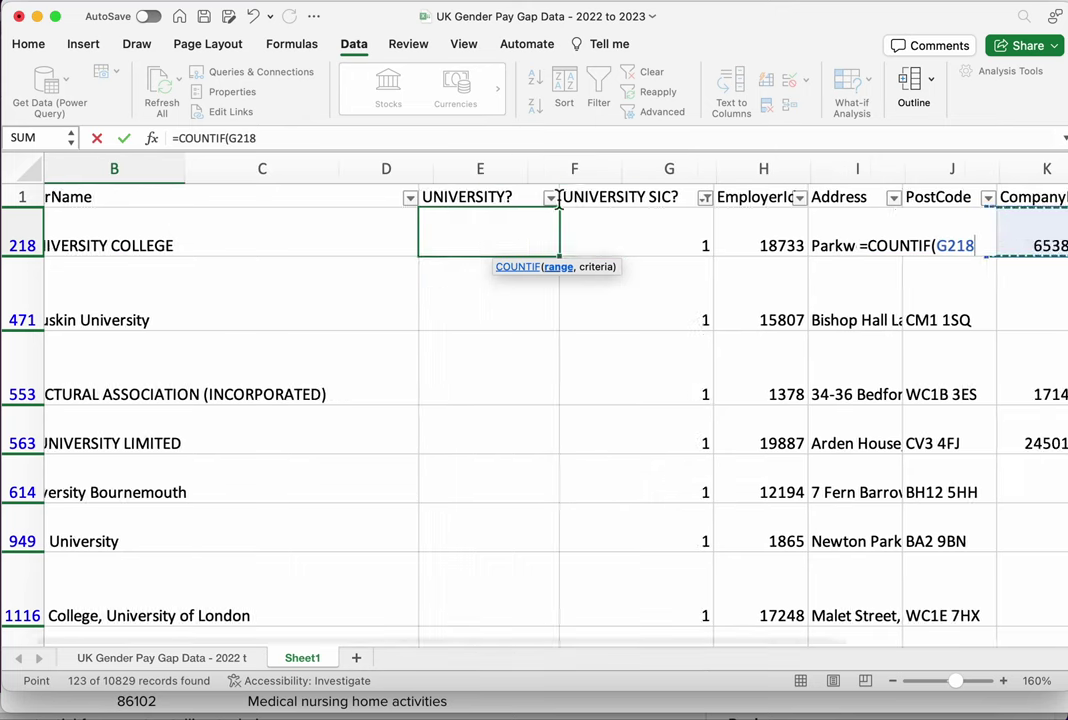
key("Left")
key("Left")
key("Left")
key("Left")
key("Left")
key("Left")
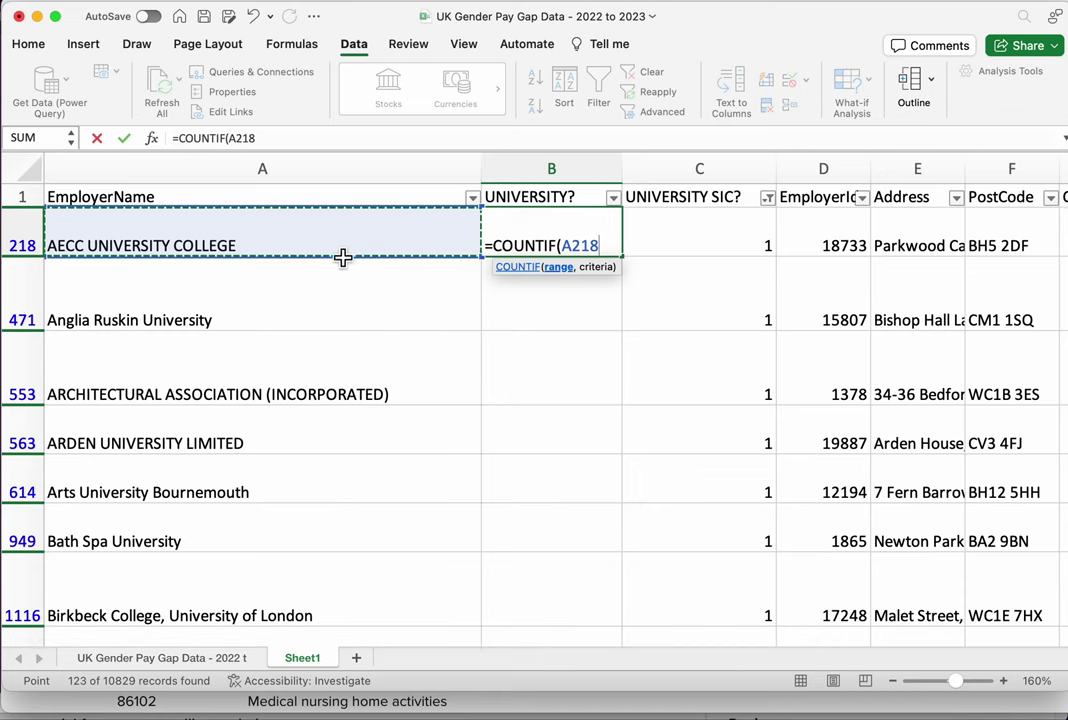
type(",")
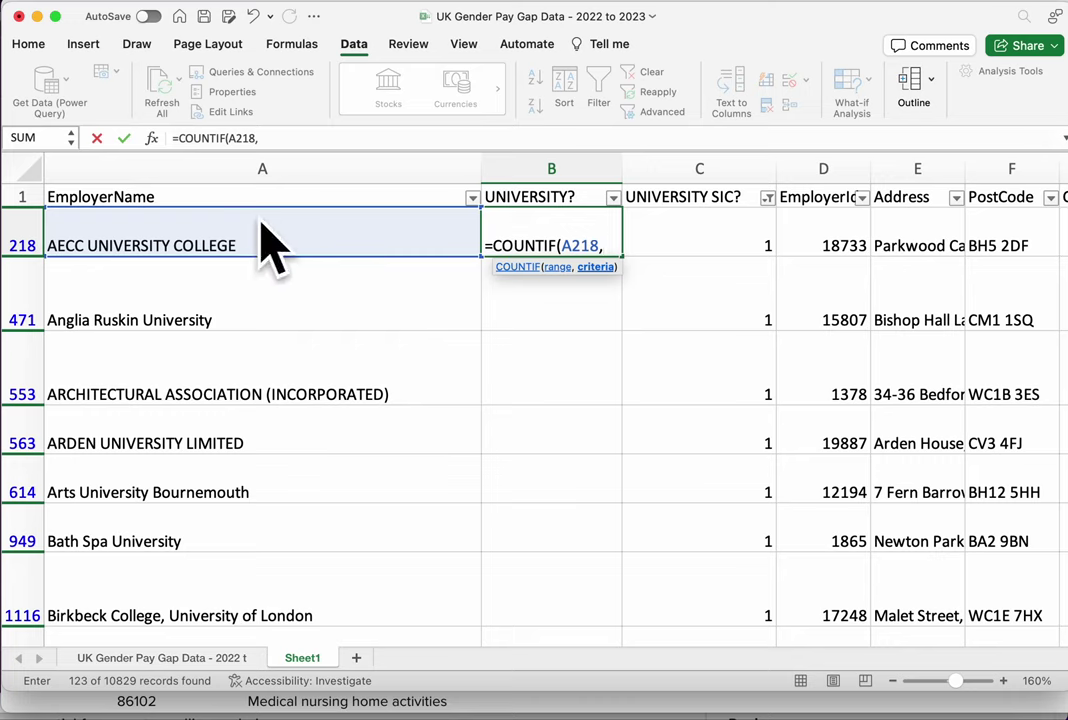
left_click(414, 230)
key("BackSpace")
key("BackSpace")
key("BackSpace")
key("BackSpace")
key("BackSpace")
key("BackSpace")
key("BackSpace")
key("BackSpace")
key("BackSpace")
key("BackSpace")
key("BackSpace")
key("BackSpace")
key("BackSpace")
key("BackSpace")
key("BackSpace")
key("BackSpace")
key("BackSpace")
key("BackSpace")
key("BackSpace")
key("BackSpace")
key("BackSpace")
key("BackSpace")
key("BackSpace")
key("Return")
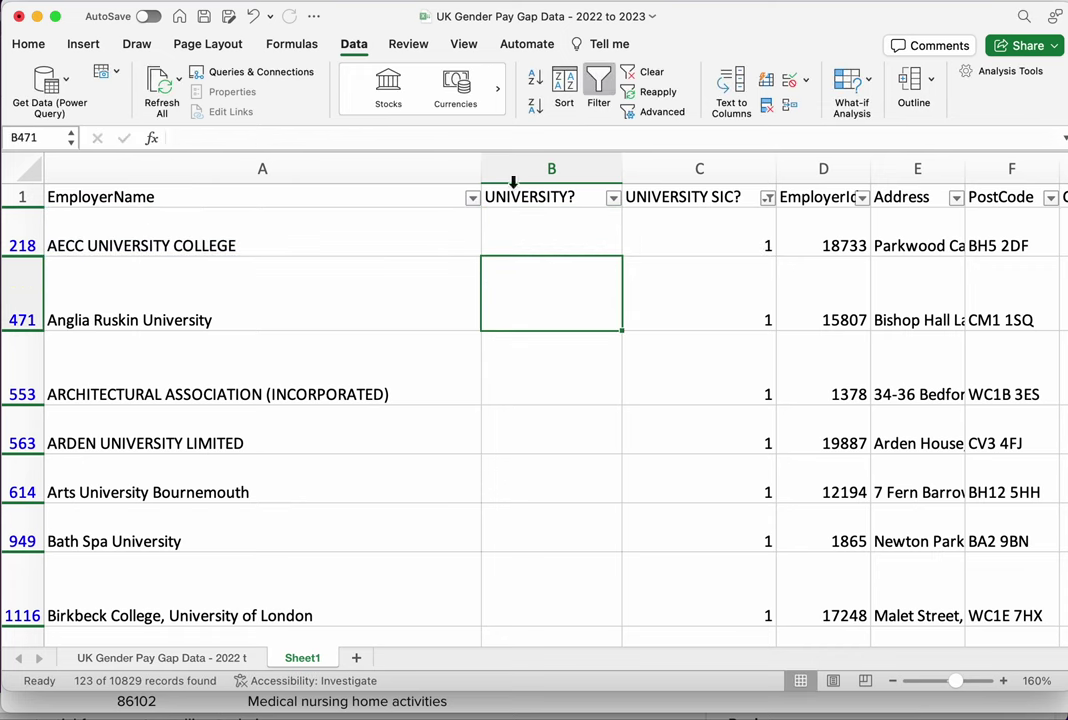
Turn filtering off and enter =COUNTIF(A2,"*UNIVERSITY*") in B2
left_click(596, 84)
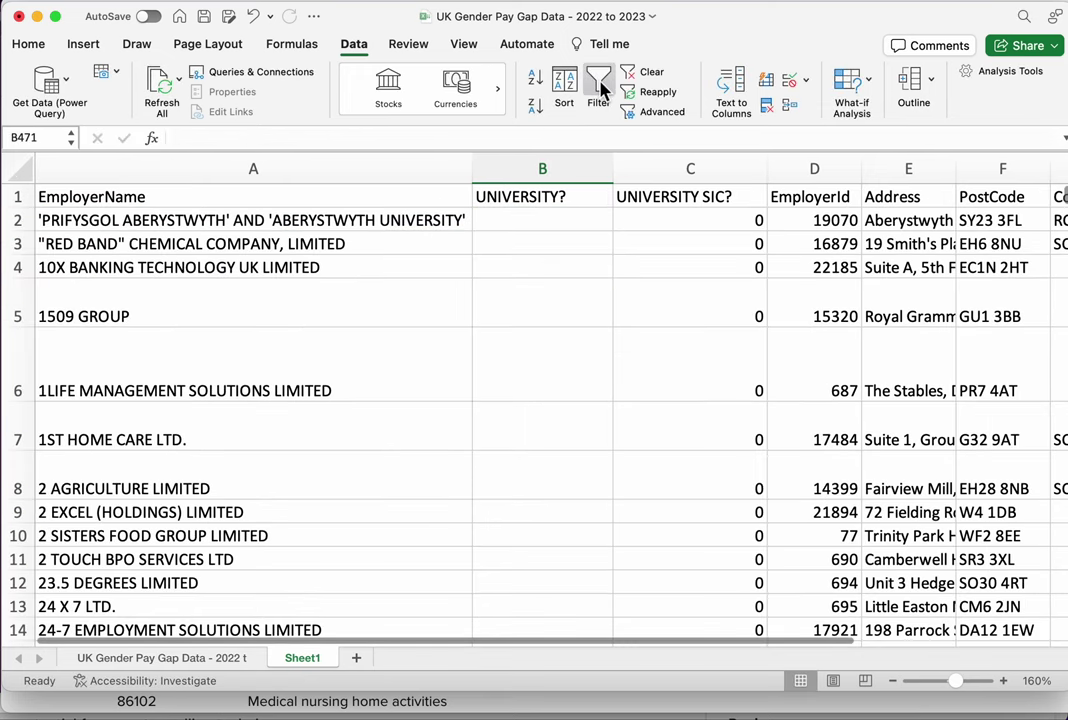
left_click(575, 221)
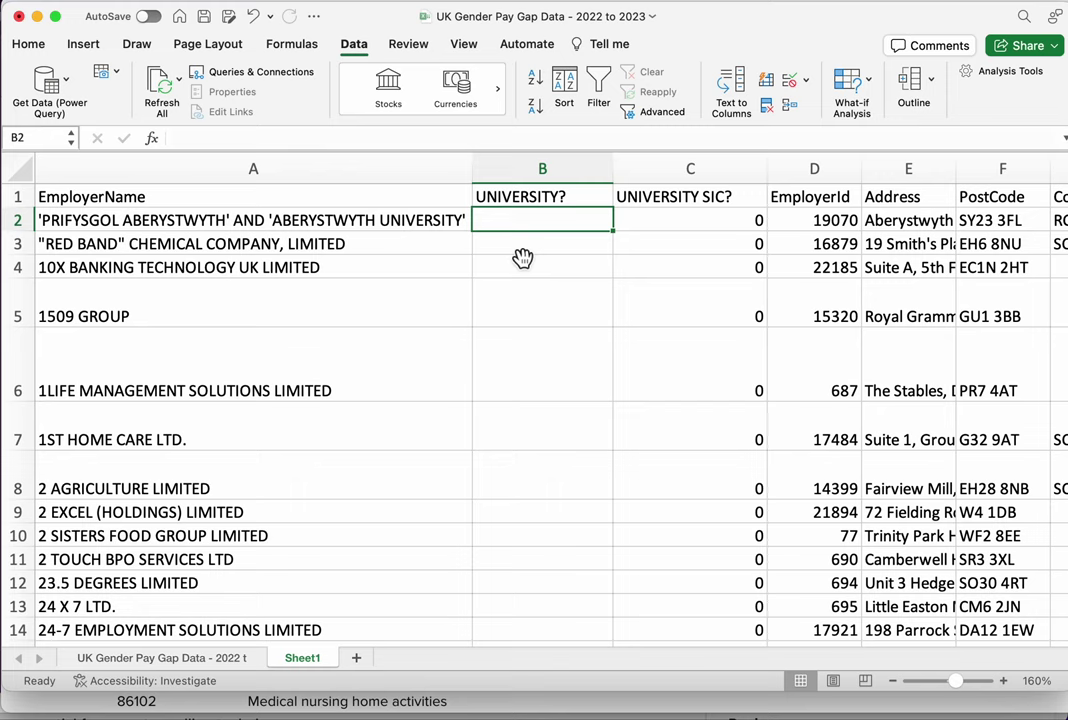
type("=COUNTIF(")
key("Left")
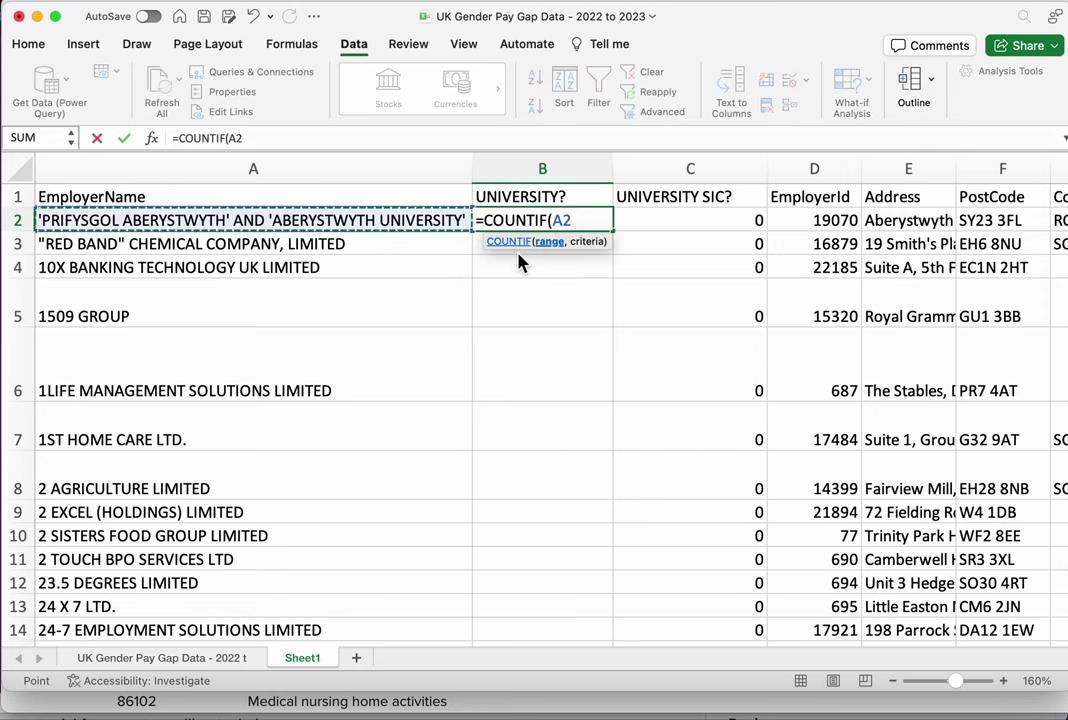
type(",\"")
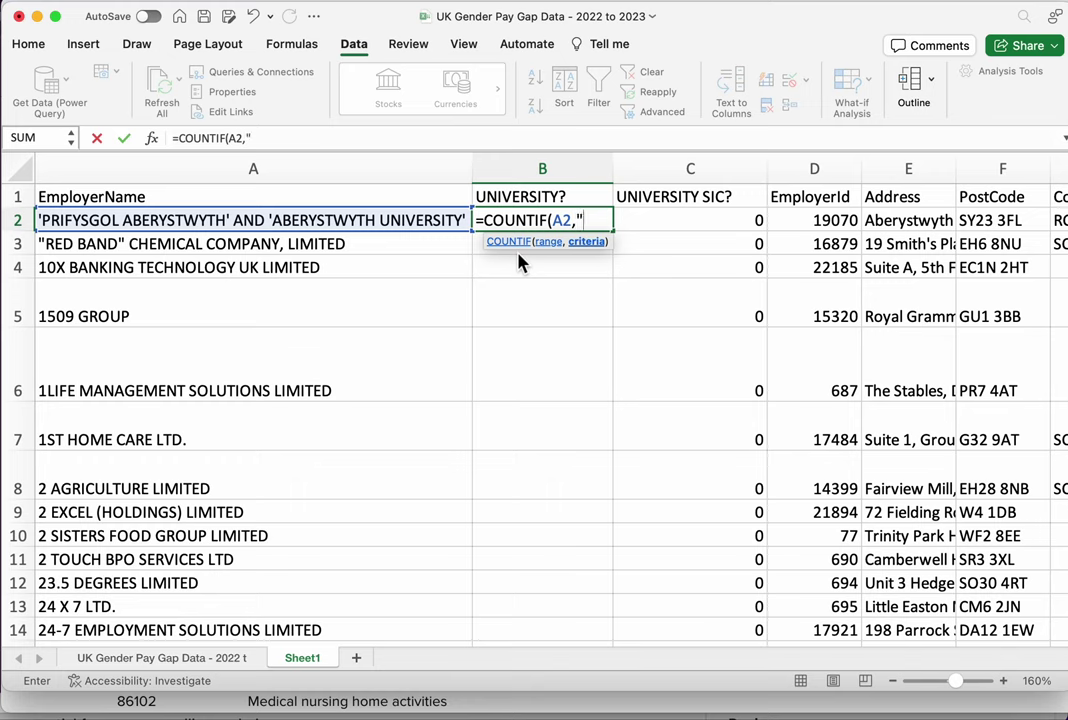
type("*UNIVERSITY*\")")
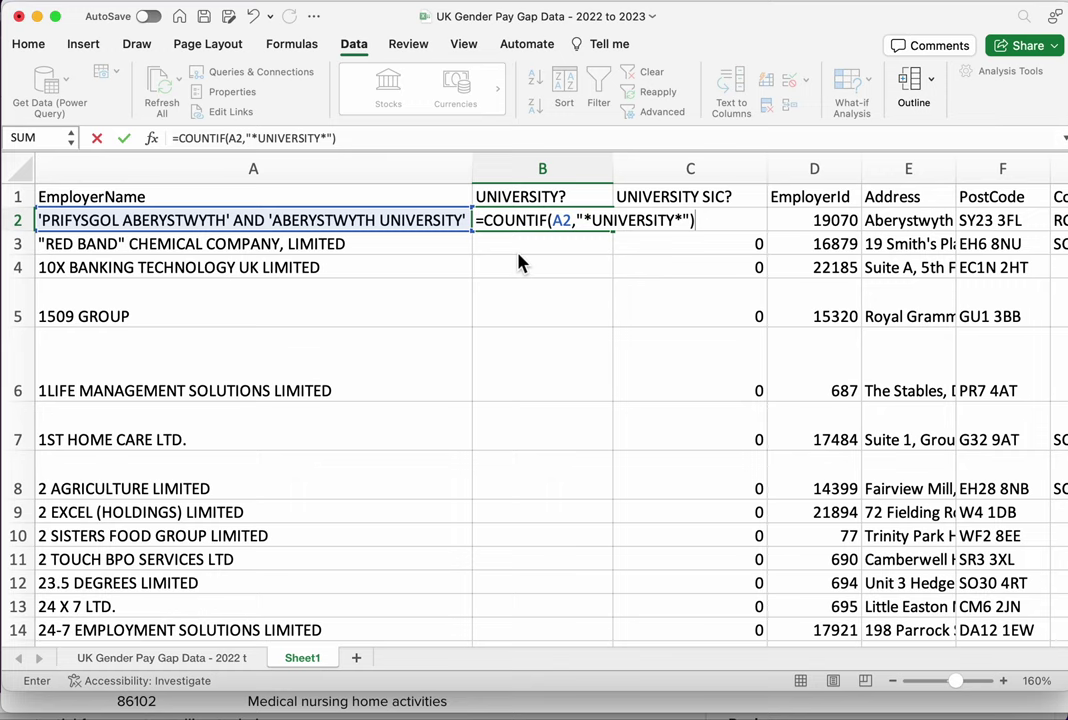
left_click(588, 220)
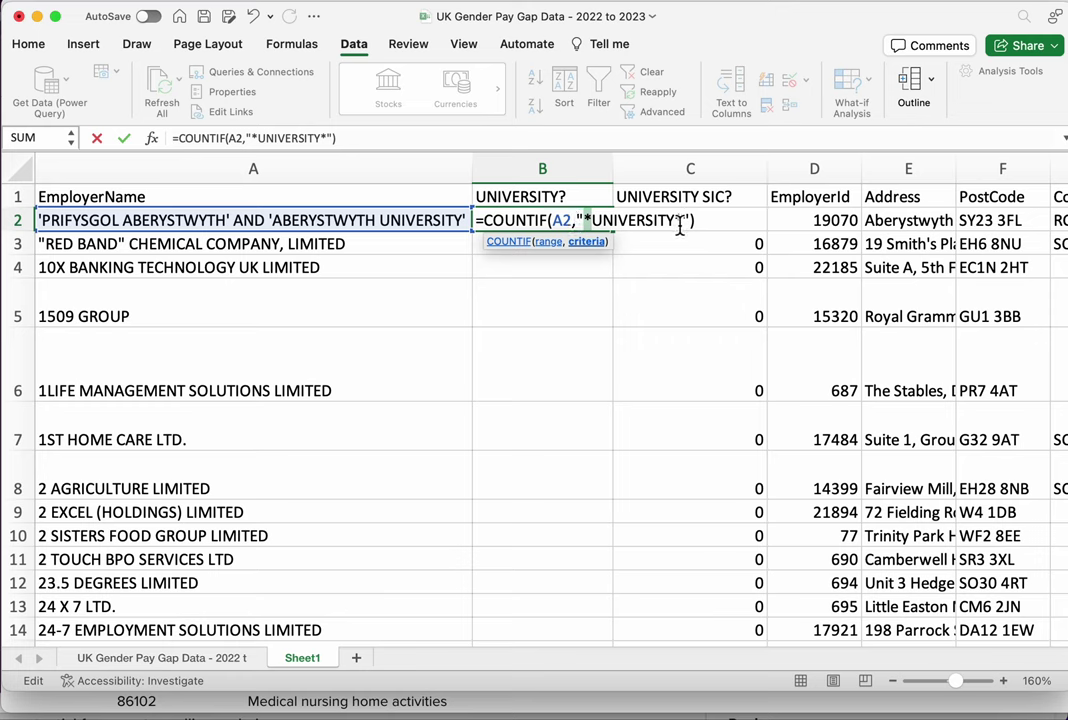
key("Return")
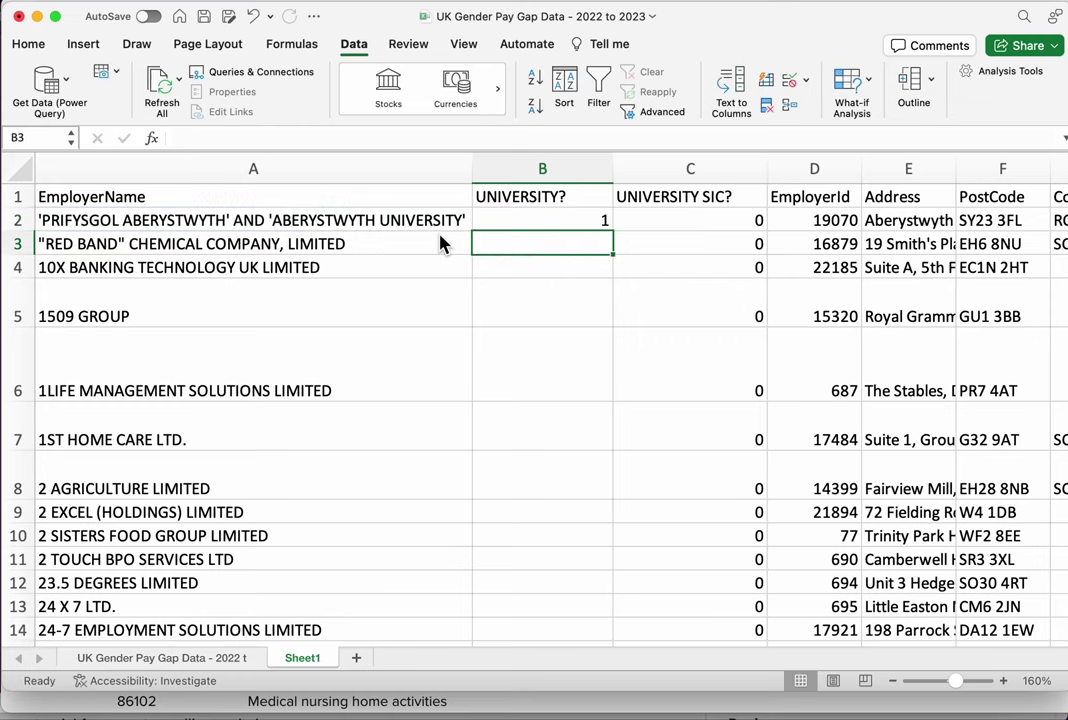
Fill the UNIVERSITY formula down column B, check it, and autofit the column
key("Up")
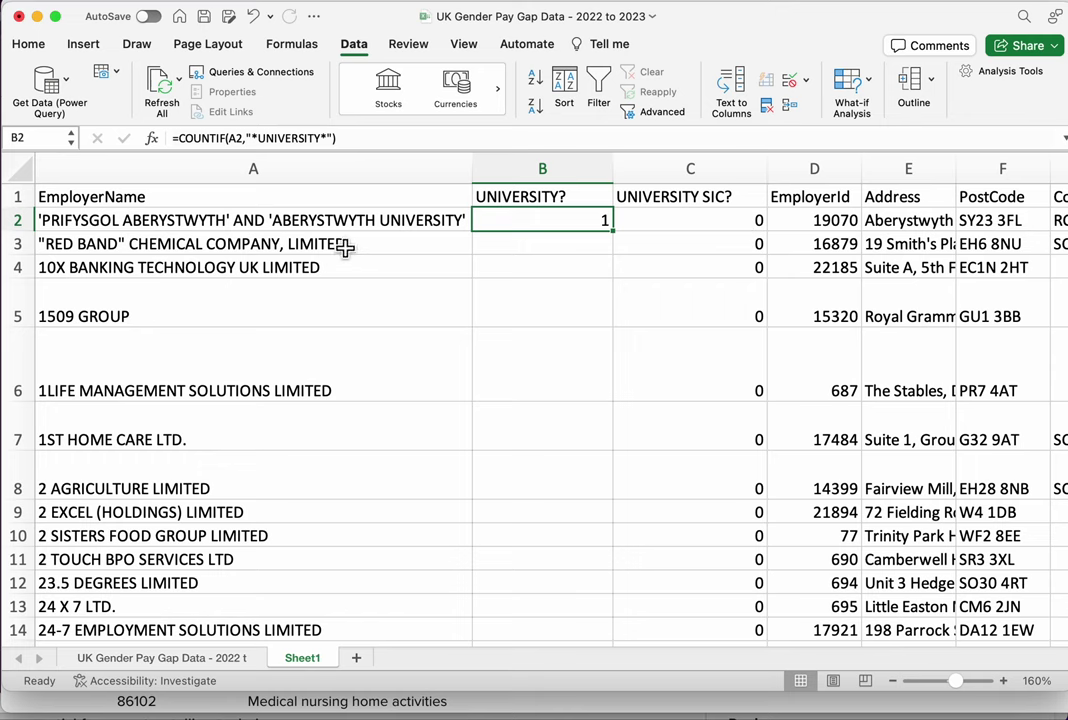
double_click(619, 240)
left_click(589, 309)
key("ctrl+Down")
key("ctrl+Up")
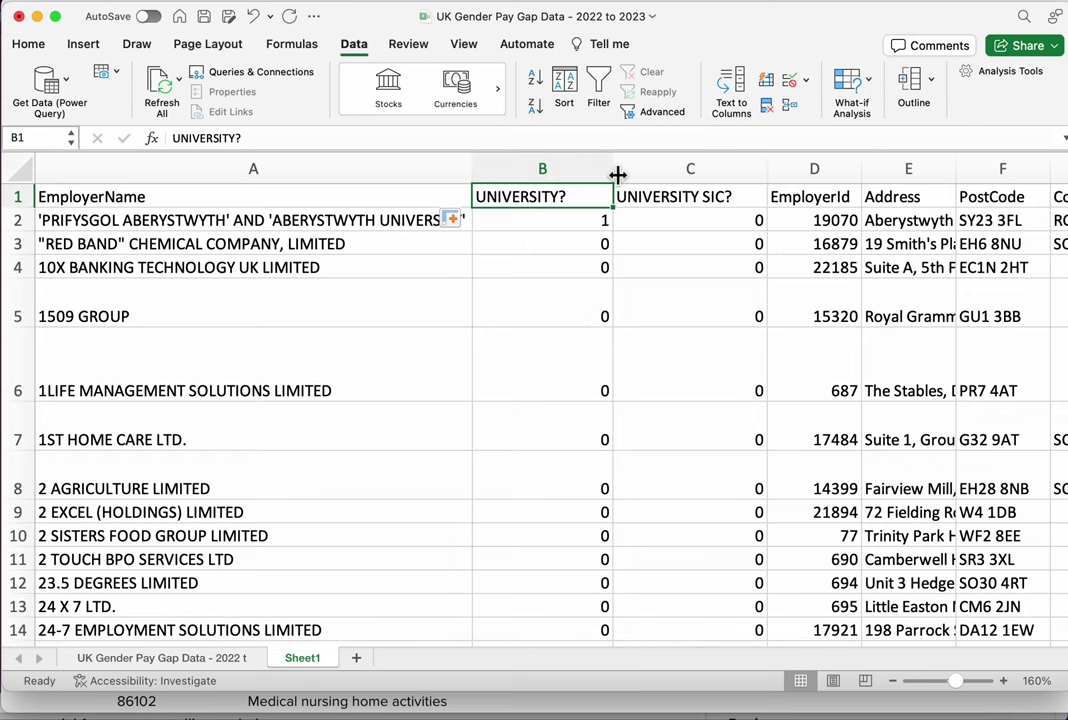
double_click(613, 168)
left_click_drag(525, 168, 662, 171)
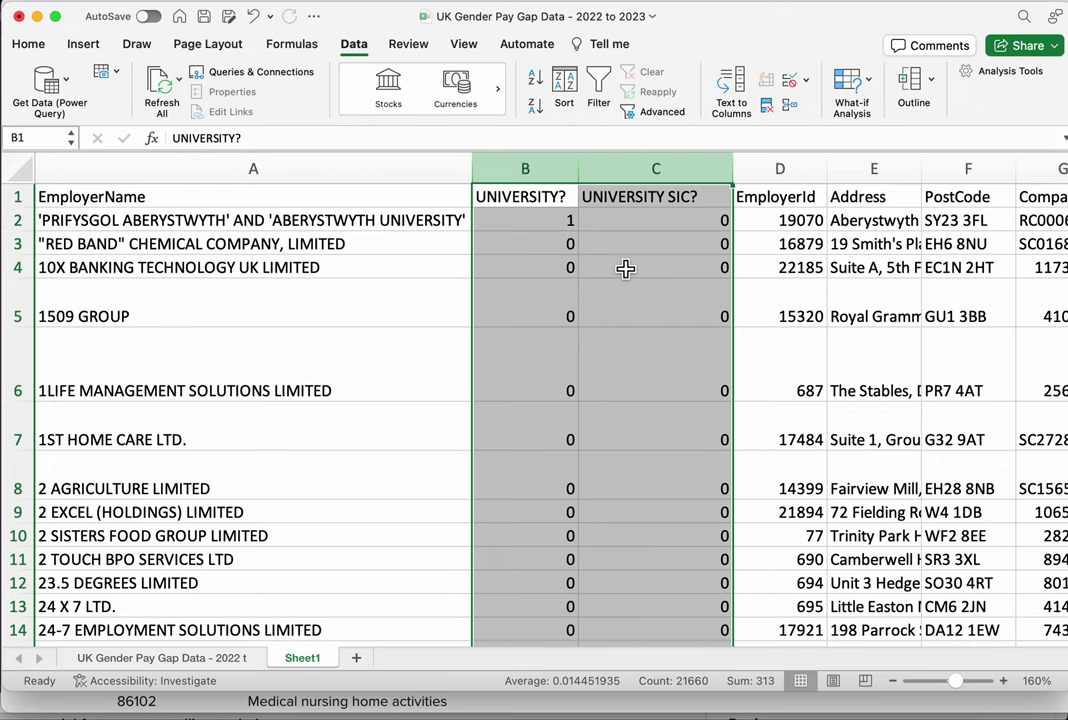
left_click(563, 250)
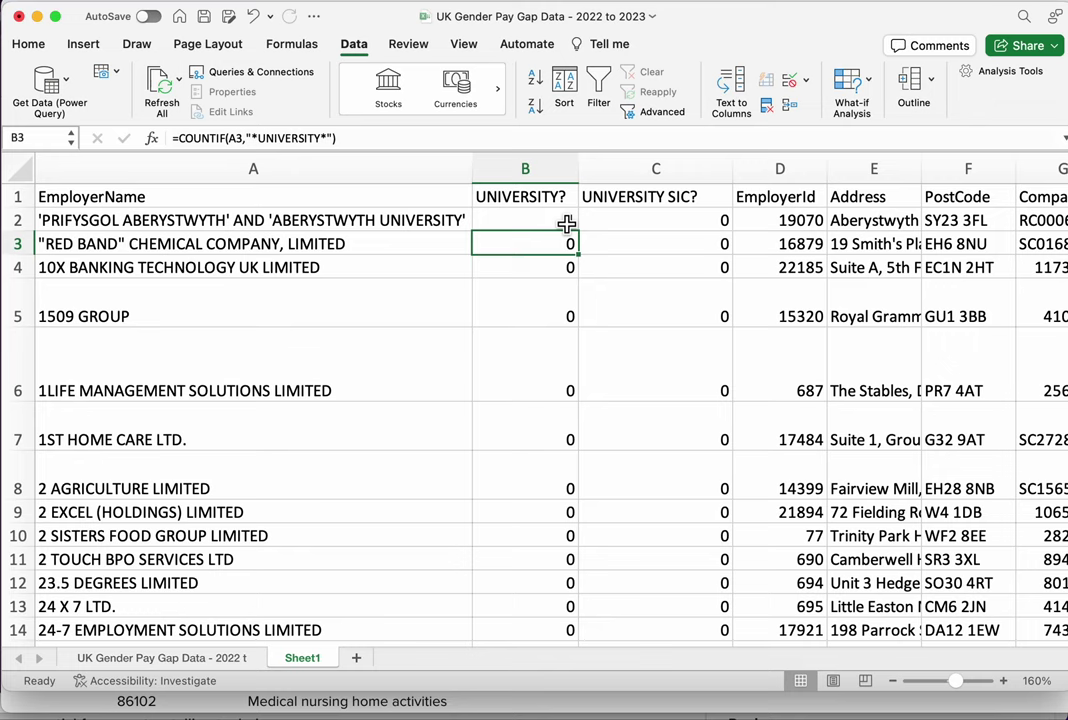
Insert a narrow column at B headed MATCHES CRITERIA
left_click(546, 170)
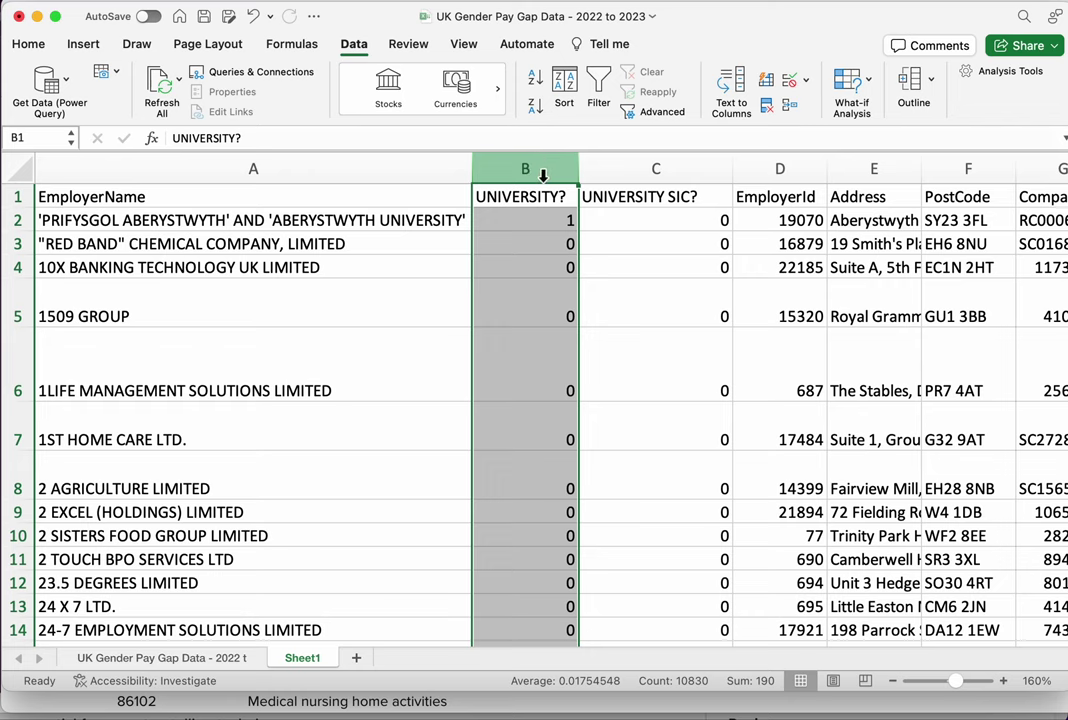
right_click(543, 174)
left_click(572, 267)
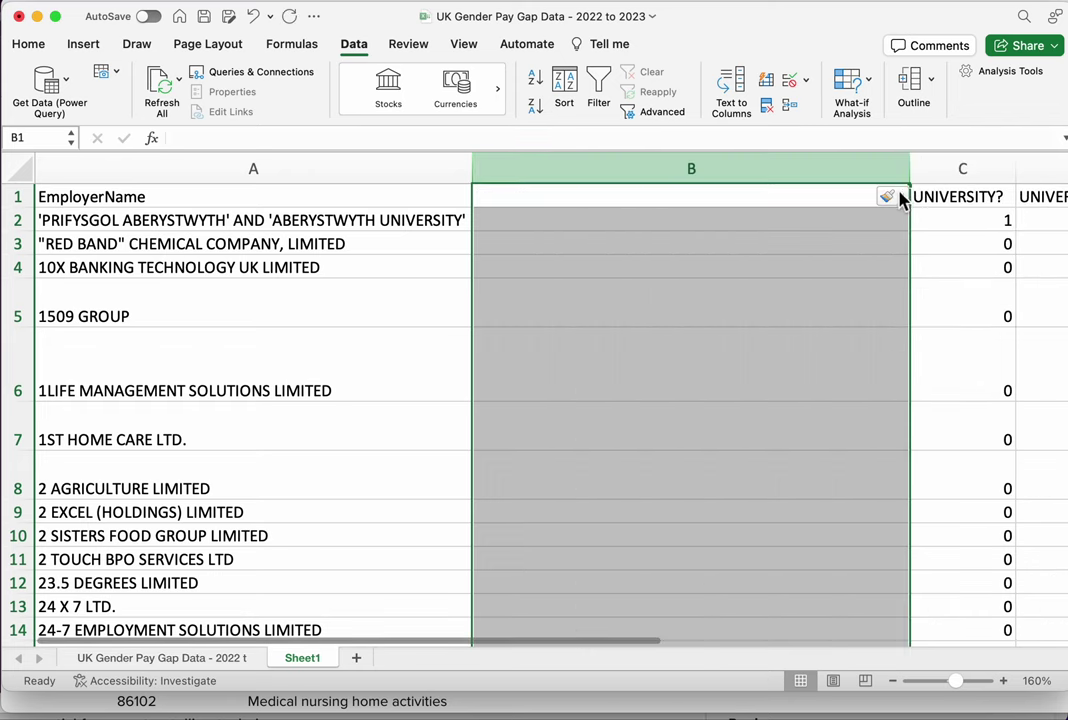
mouse_move(903, 196)
left_mouse_down()
mouse_move(913, 172)
mouse_move(632, 186)
mouse_move(656, 188)
left_mouse_up()
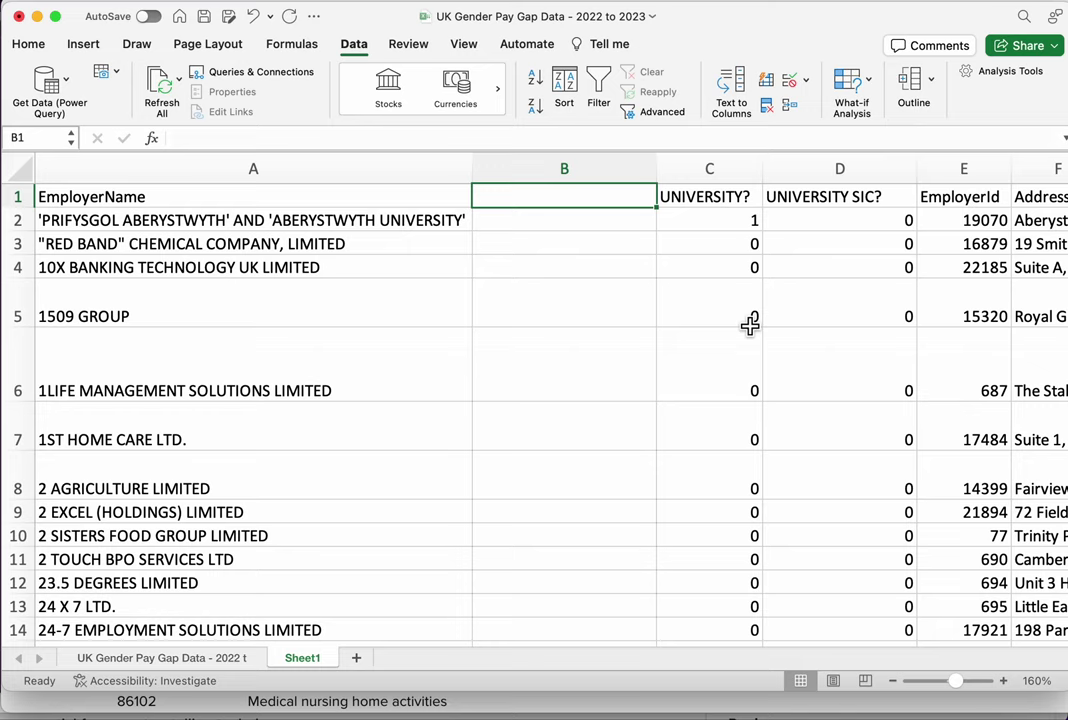
type("MATCHES CRITERIA")
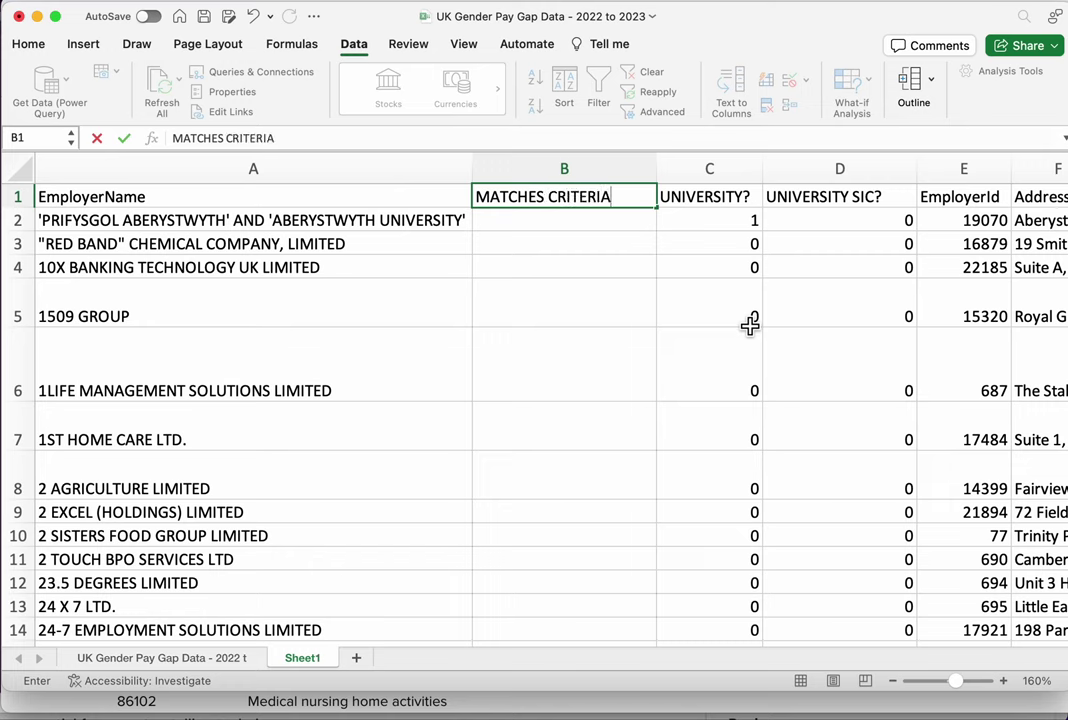
key("Return")
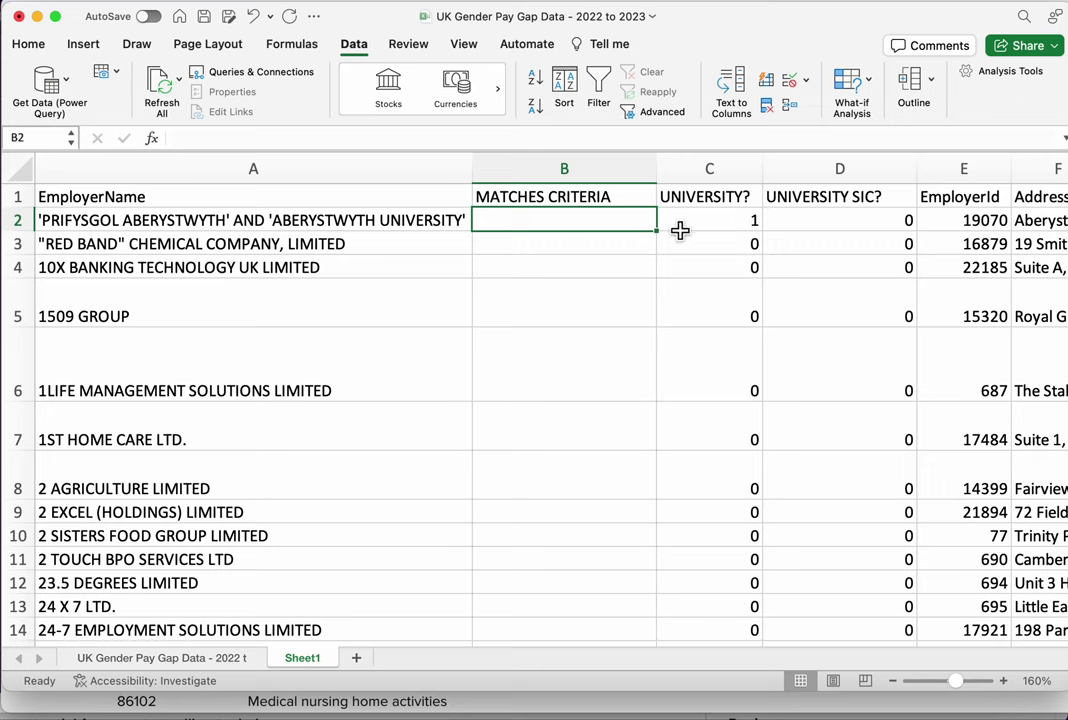
Enter =C2+D2 in B2, fill it down, and autofit column B
type("=")
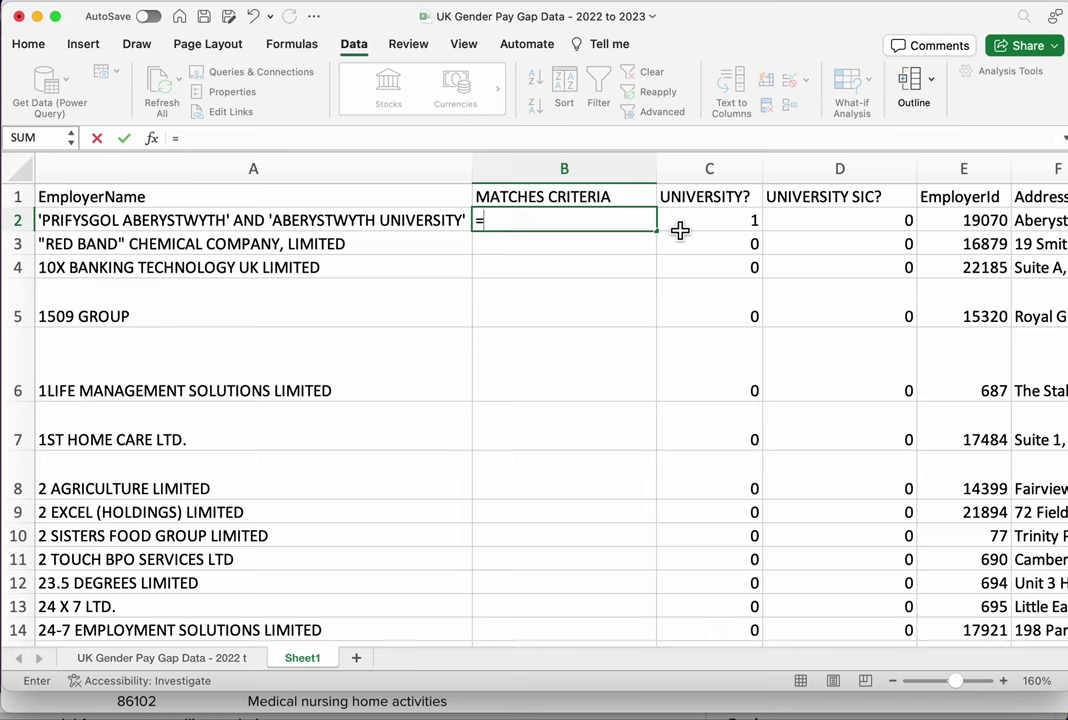
left_click(682, 230)
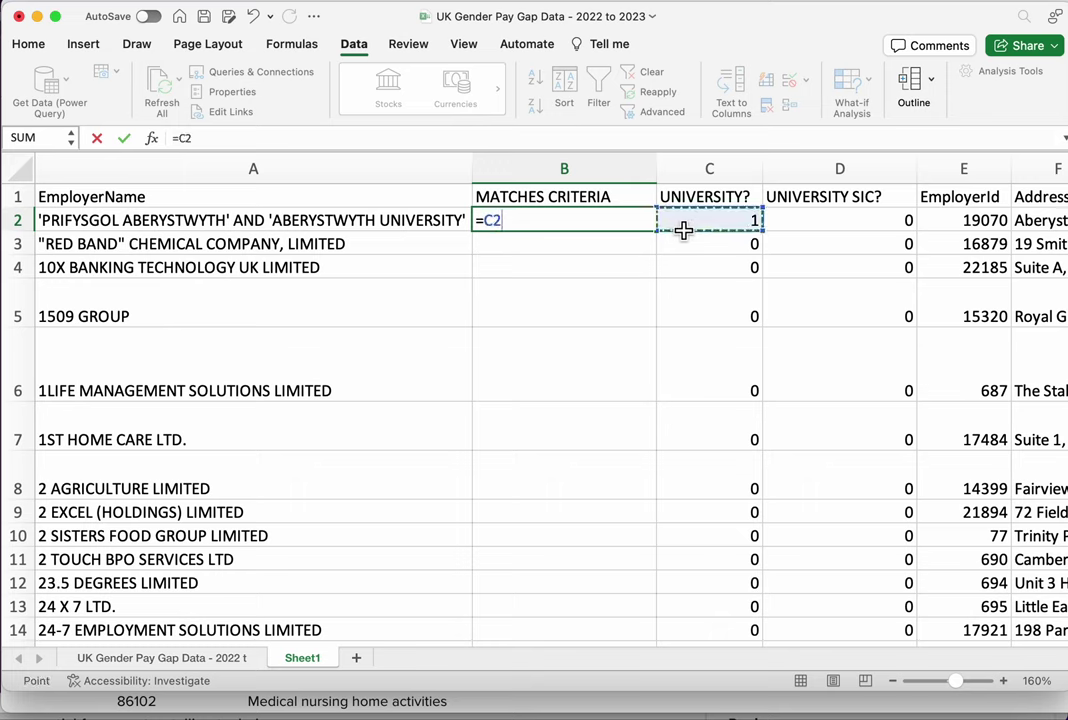
type("+")
left_click(846, 222)
key("Return")
key("Up")
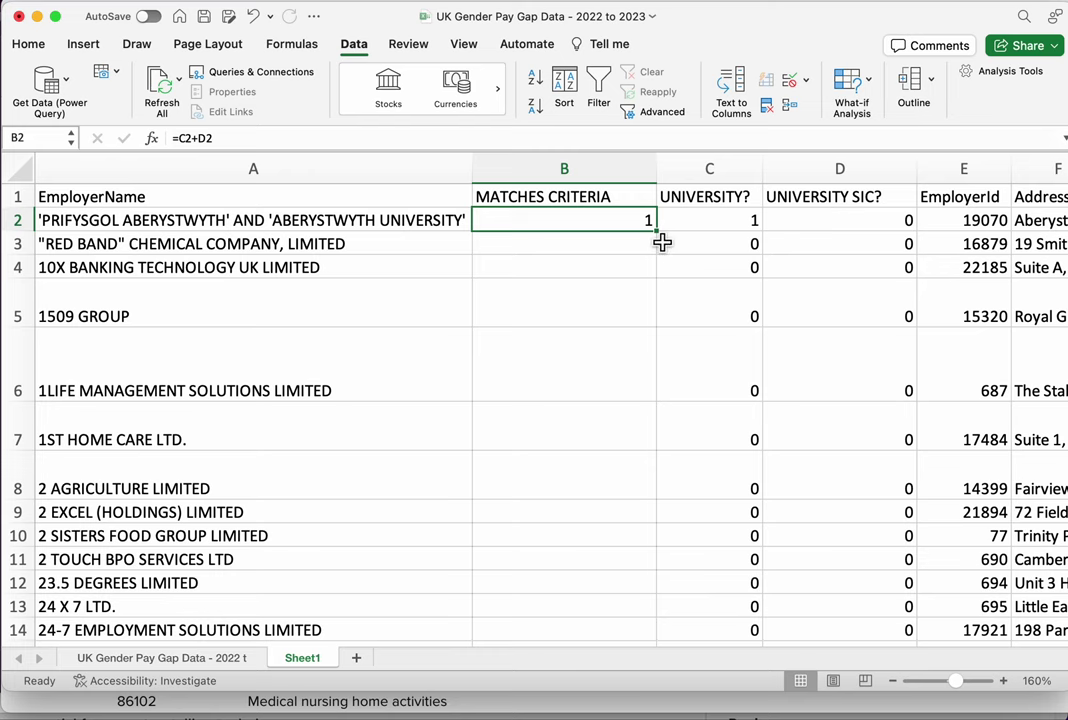
double_click(660, 240)
double_click(660, 169)
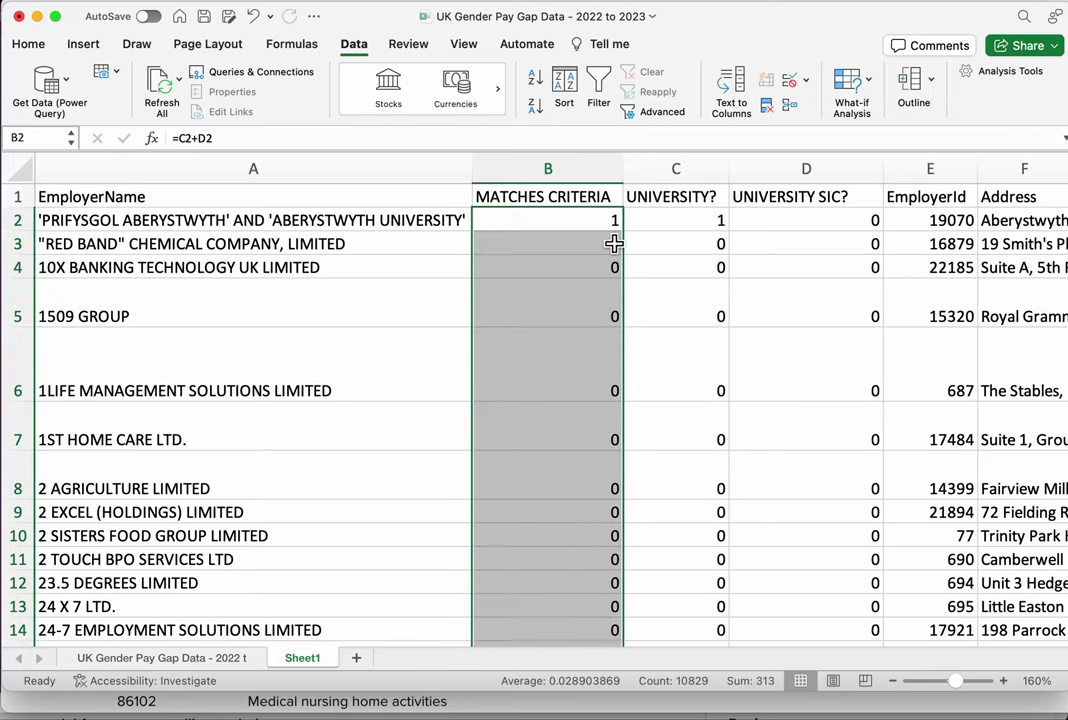
Try a >0 test in B2's formula, revert to =C2+D2, and turn filtering on
left_click(551, 252)
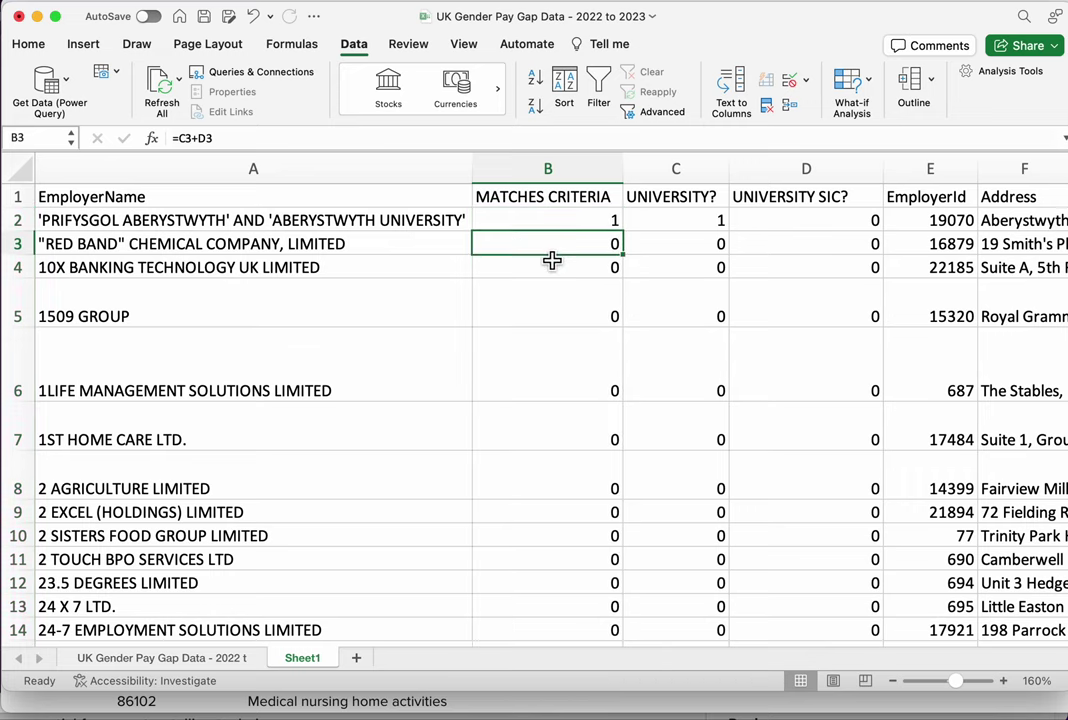
left_click(577, 220)
left_click(325, 142)
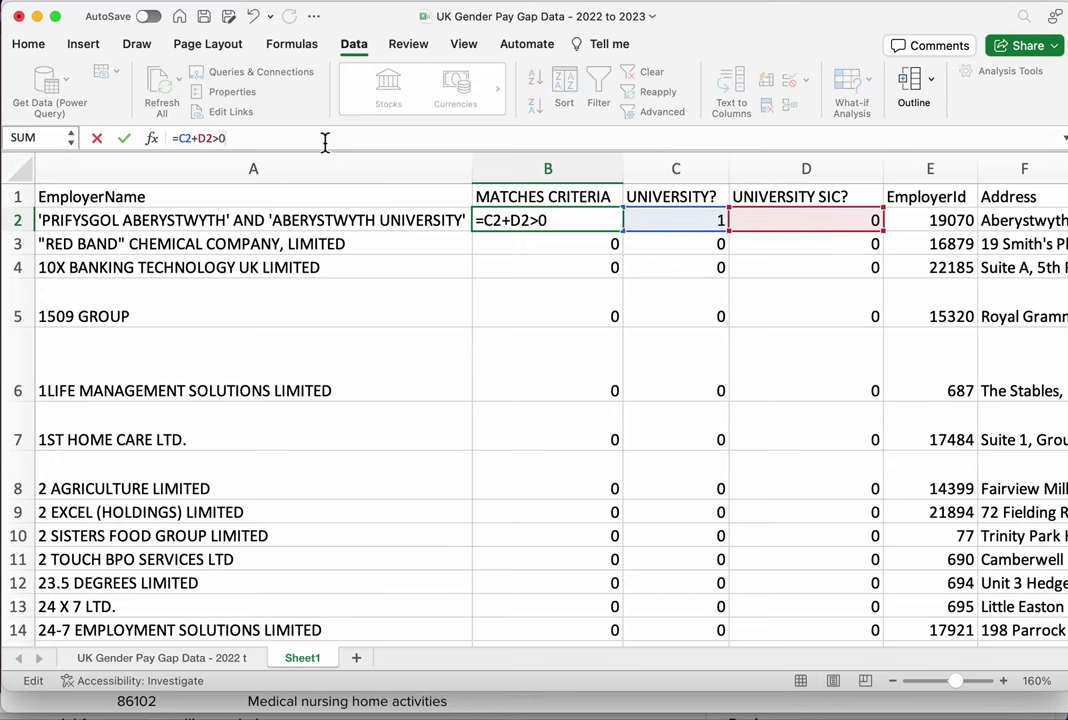
key("Return")
key("Up")
double_click(597, 220)
key("BackSpace")
key("Return")
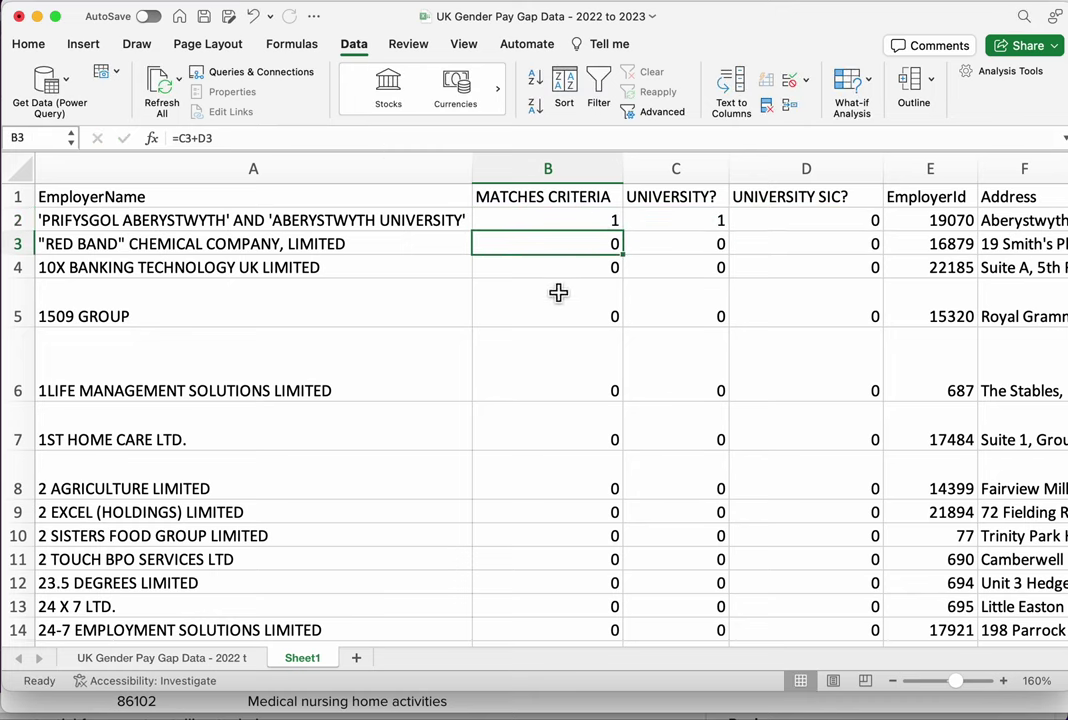
left_click(597, 86)
left_click(615, 198)
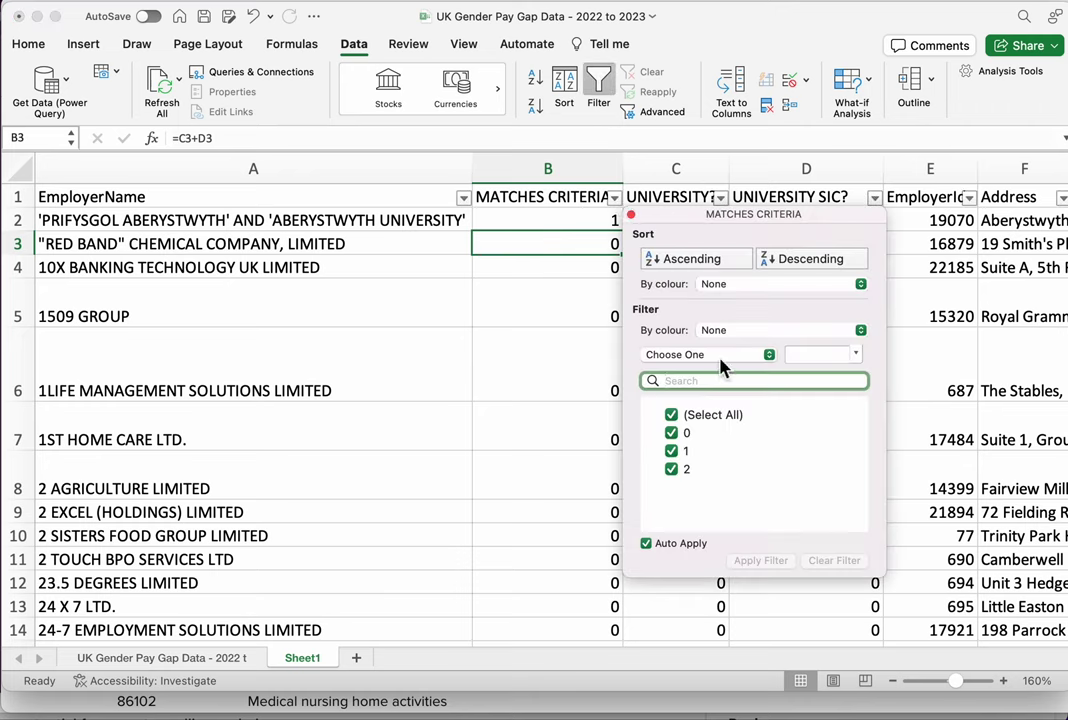
Hide MATCHES CRITERIA zeros, leaving 220 employers, and scroll through the filtered rows
left_click(673, 436)
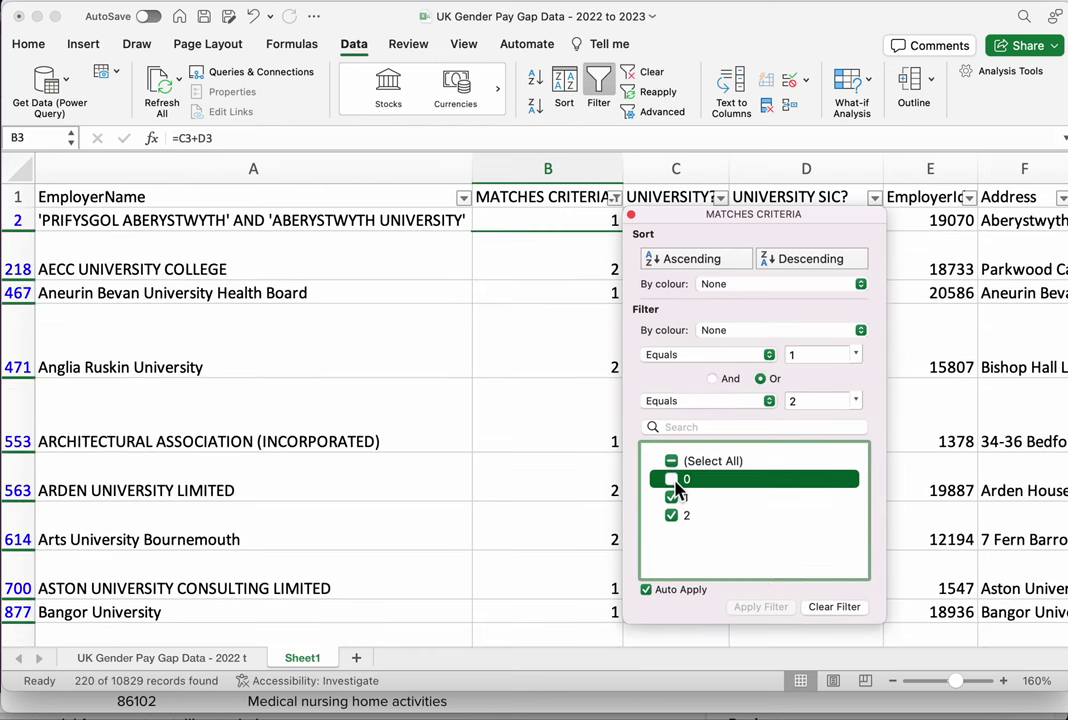
left_click(553, 370)
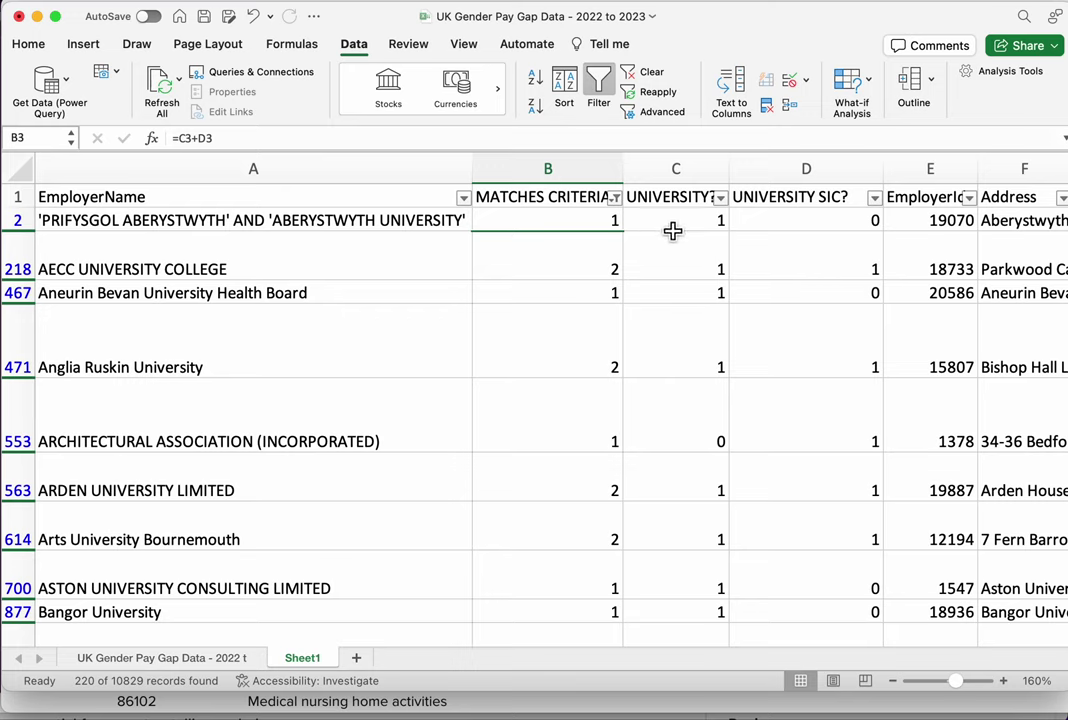
left_click(300, 262)
left_click(330, 172)
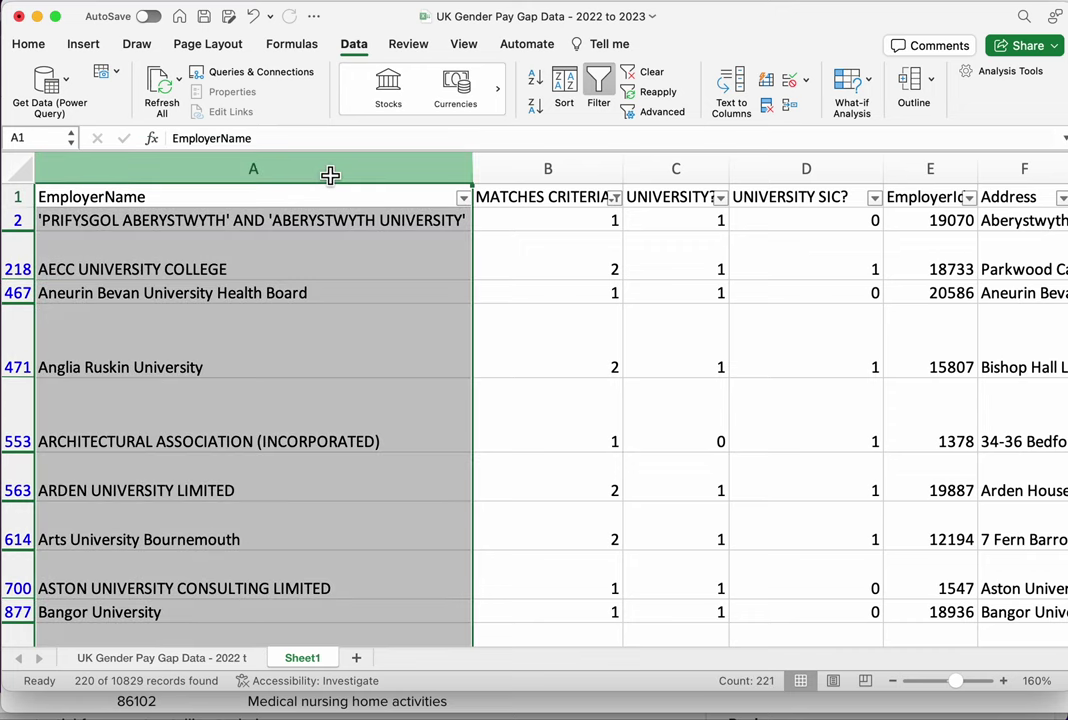
left_click(404, 428)
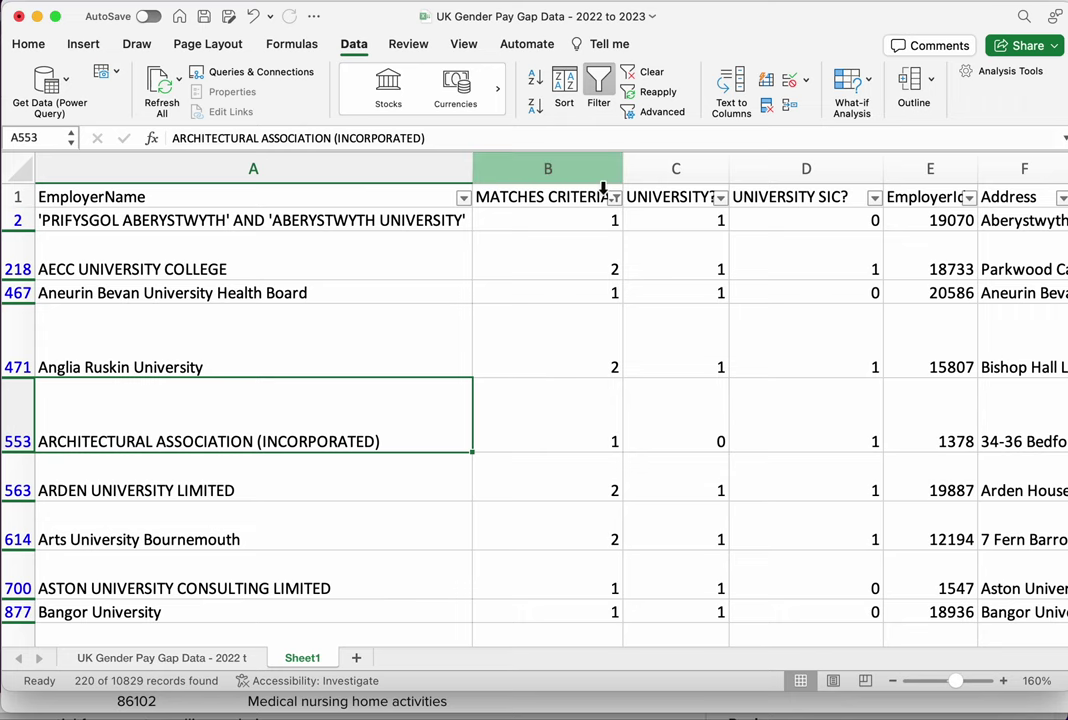
scroll(392, 402, "down", 2)
scroll(393, 401, "down", 2)
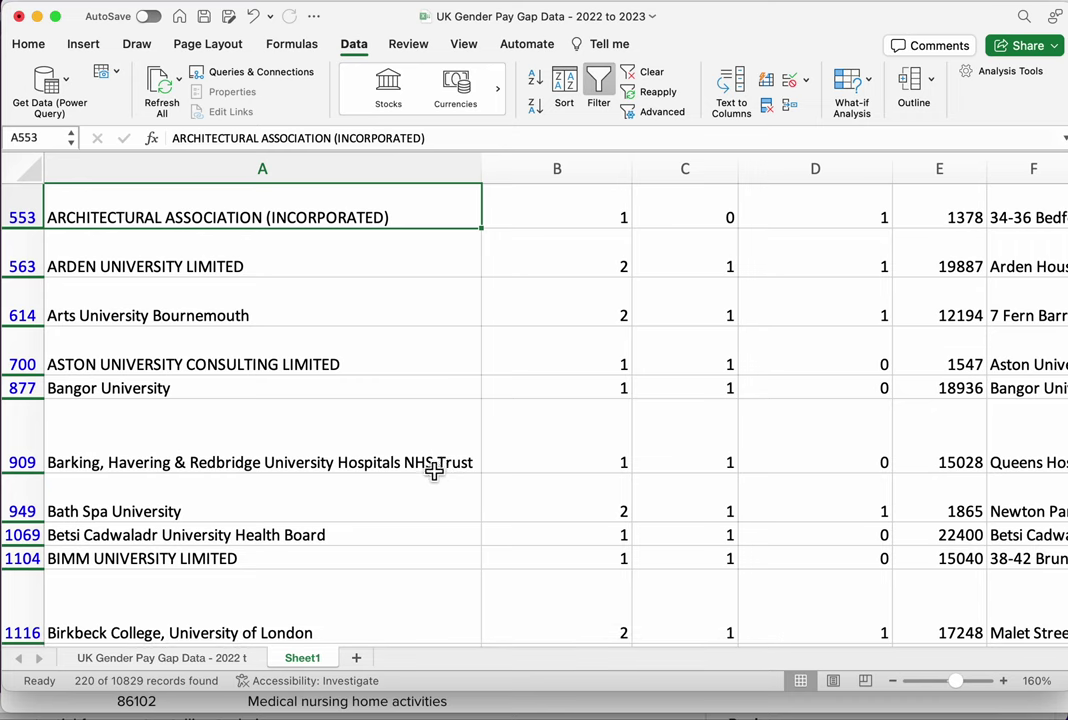
scroll(556, 425, "up", 1)
scroll(556, 425, "up", 5)
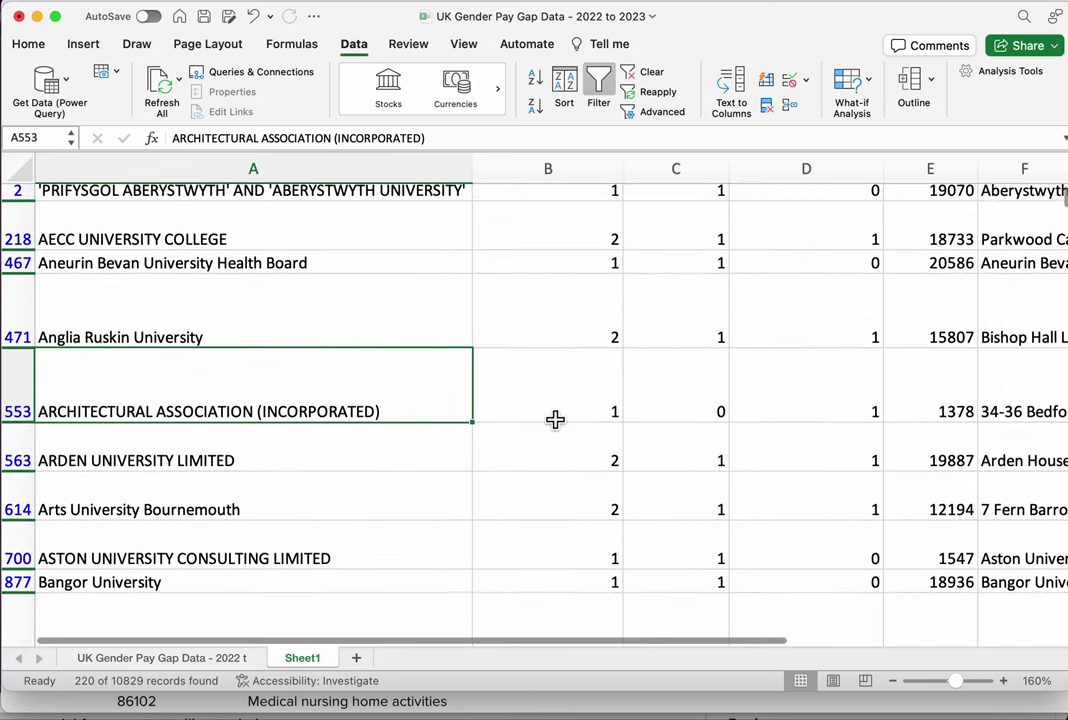
Insert a narrow column at B headed HOSPITAL
left_click(560, 168)
right_click(582, 170)
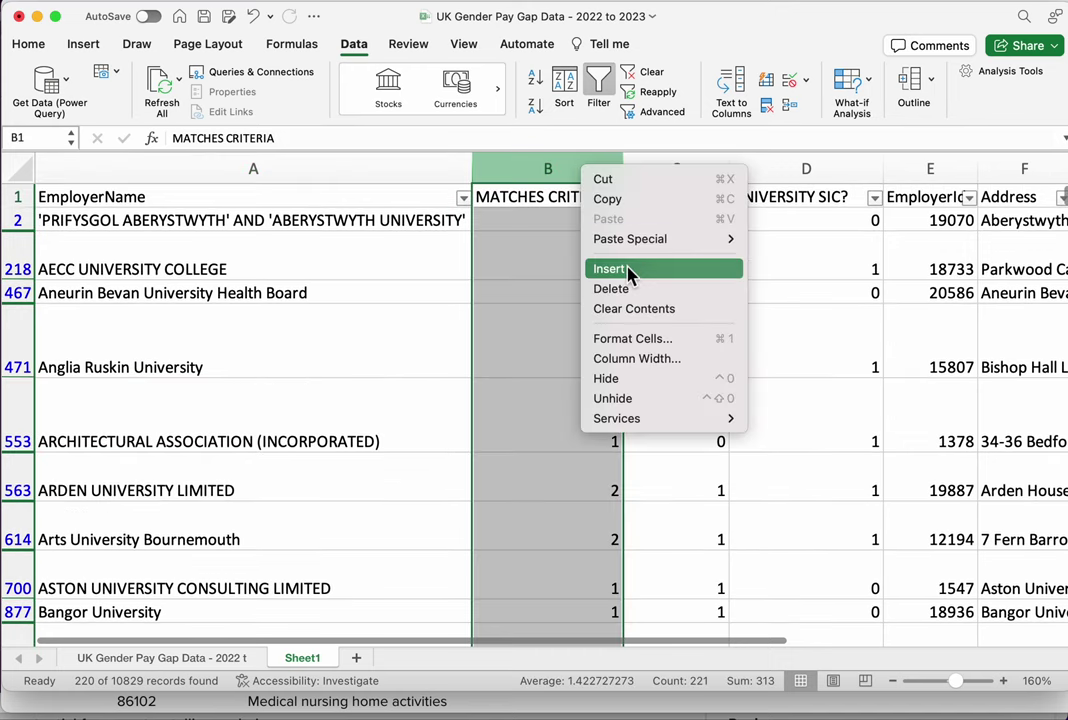
left_click(628, 269)
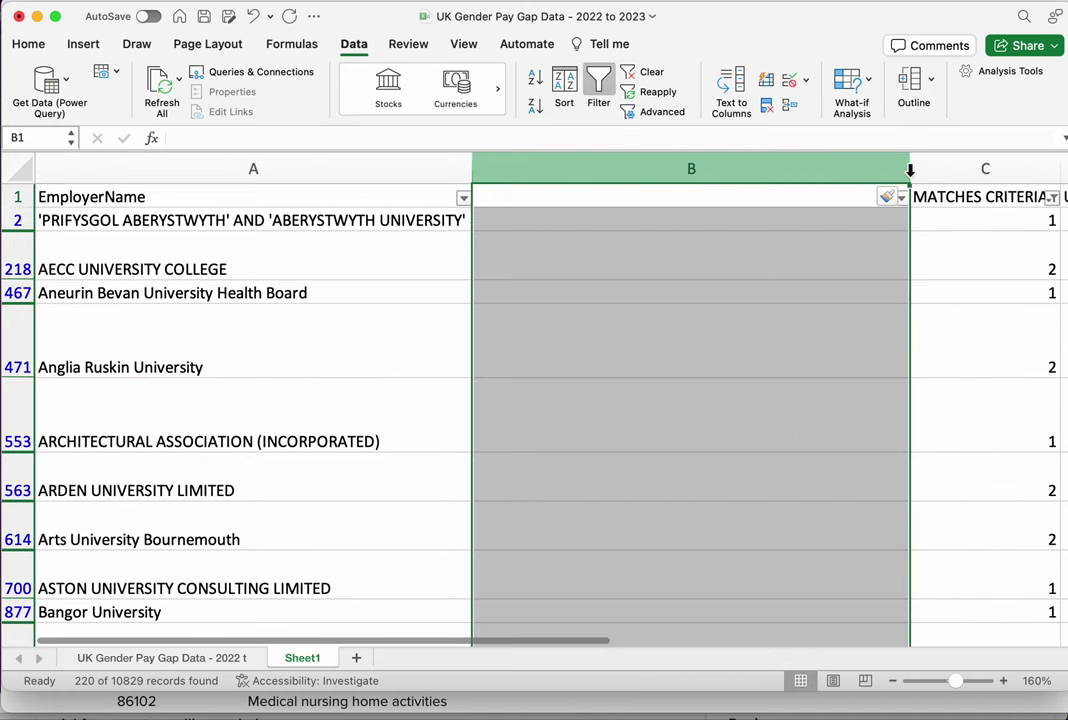
left_click_drag(908, 168, 657, 179)
left_click(583, 205)
type("HOSPITAL")
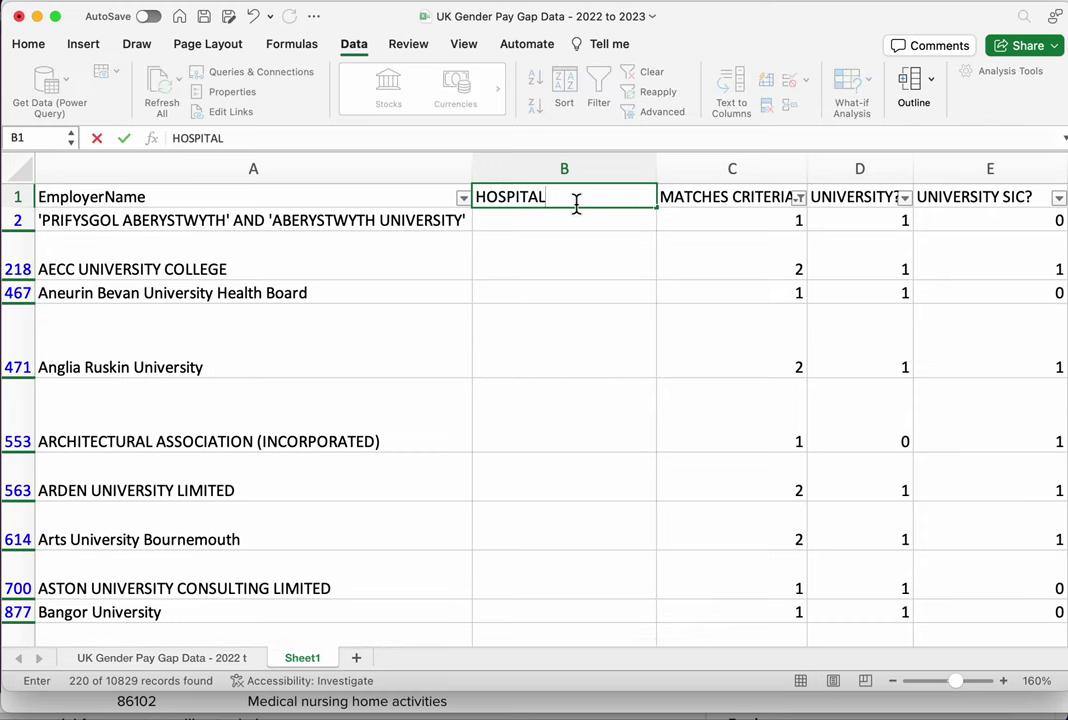
key("Return")
Enter =countif(A2,"*hospital*") in B2, fill it down, and autofit column B
type("=countif(")
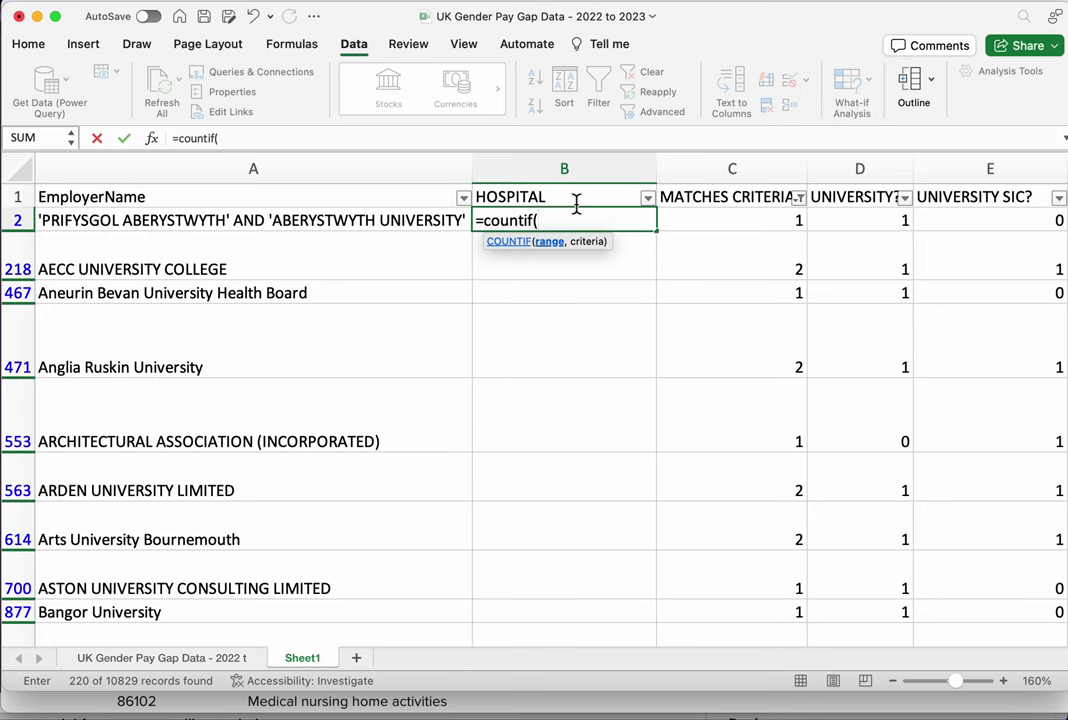
key("Left")
type(",\"")
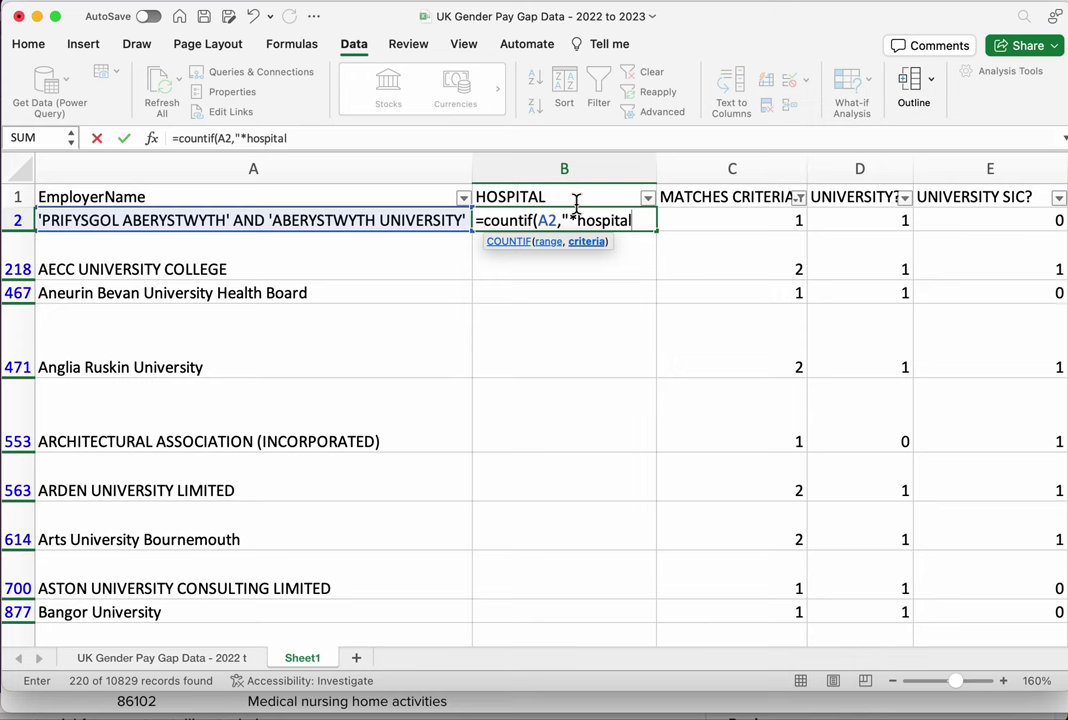
type("*hospital*\")")
key("Return")
key("Up")
double_click(664, 240)
double_click(658, 178)
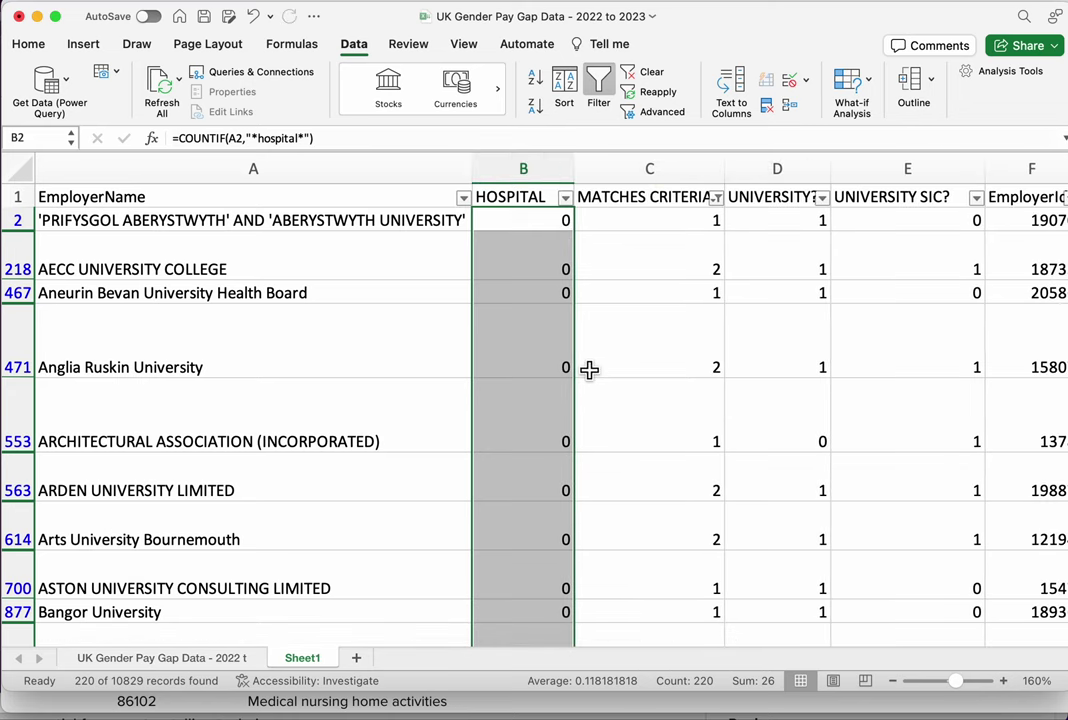
left_click(648, 229)
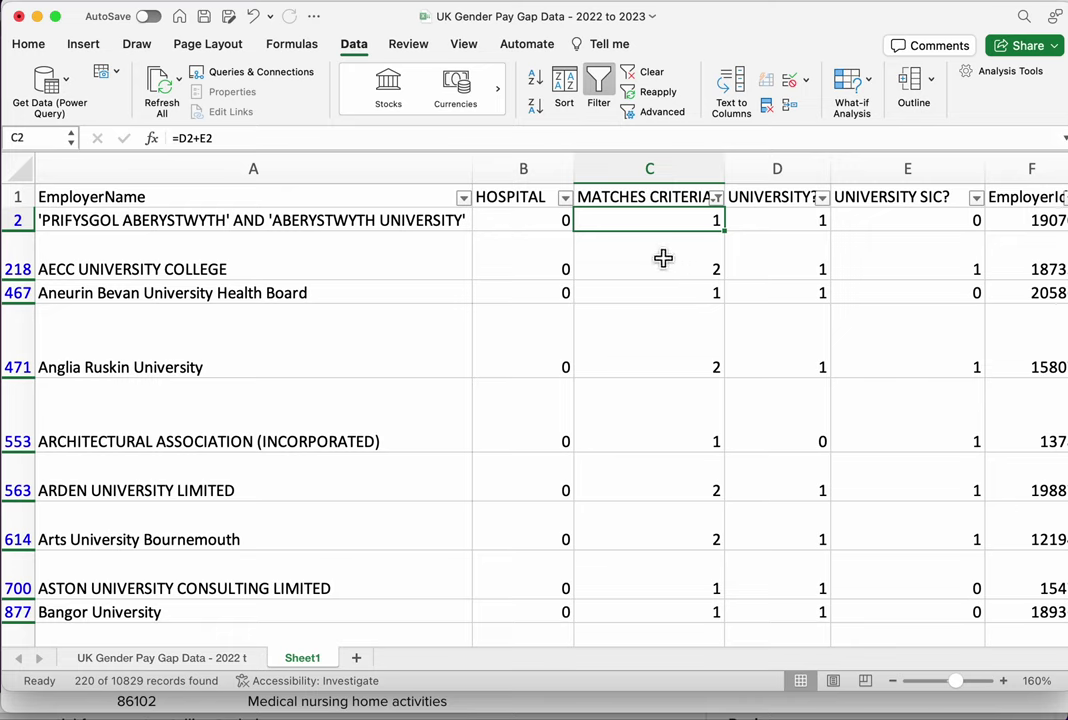
Filter the HOSPITAL column to keep only 0, excluding hospital-named employers
left_click(537, 275)
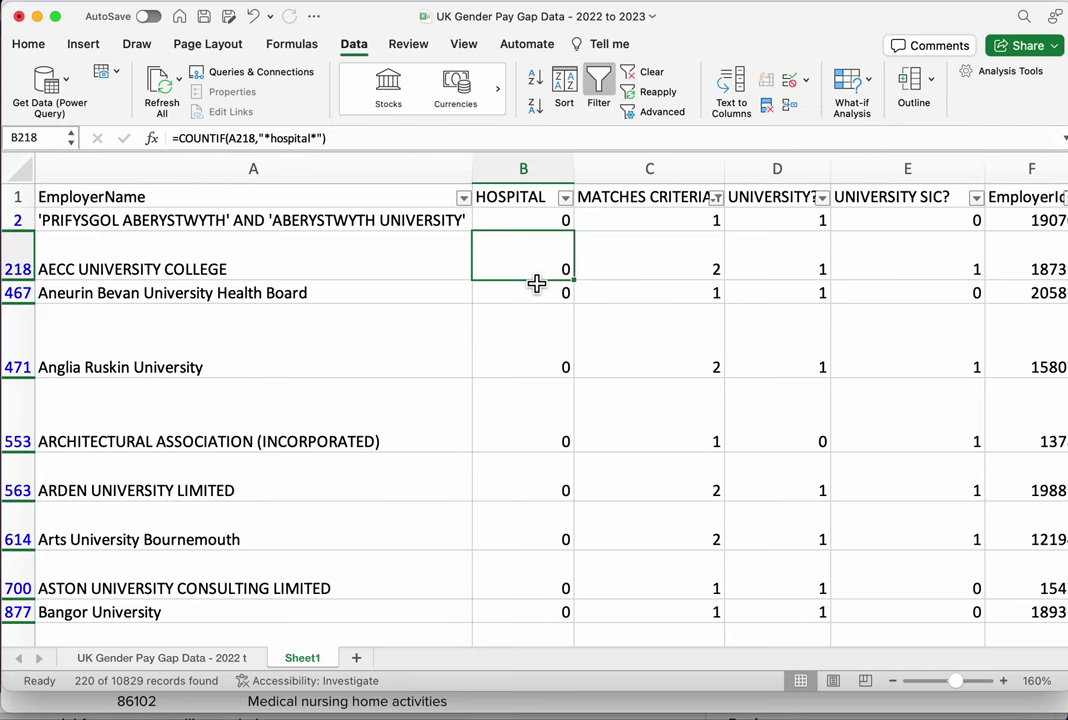
left_click(565, 198)
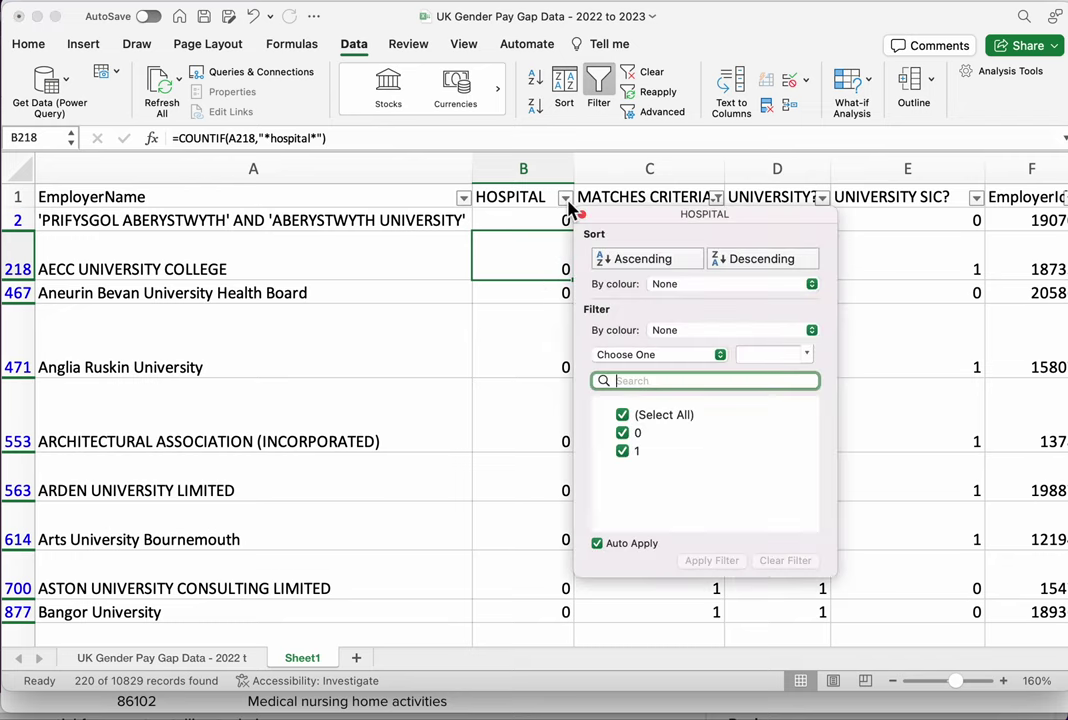
left_click(623, 452)
left_click(541, 431)
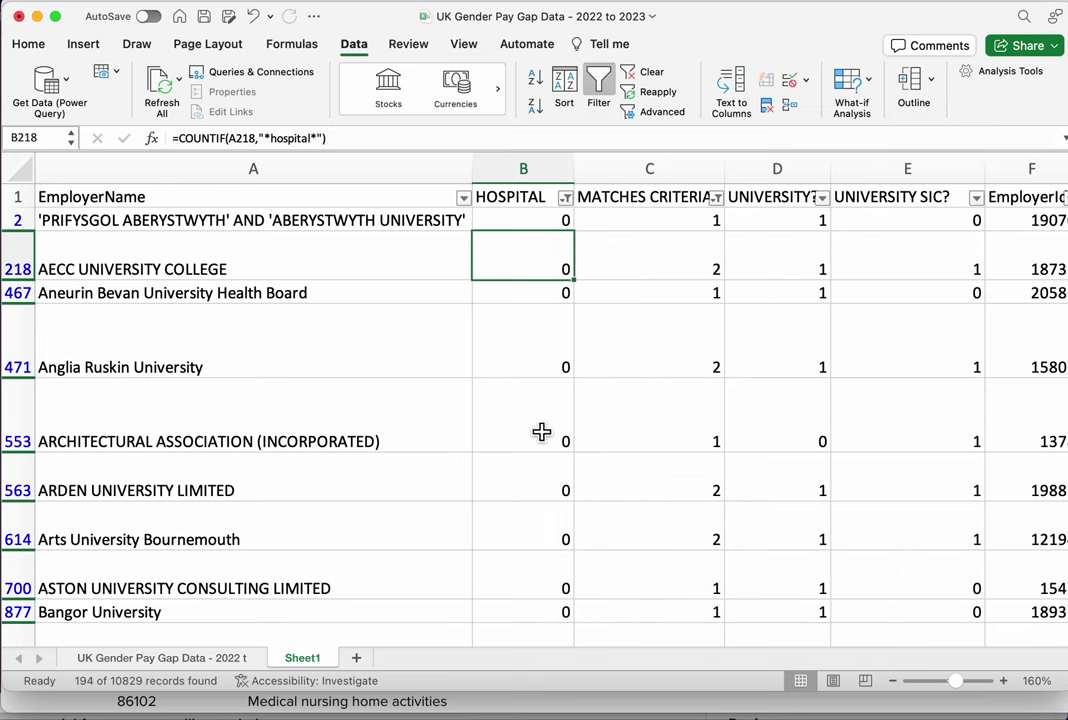
Select column A to confirm 194 of 10829 records remain, then clear the selection
left_click(386, 170)
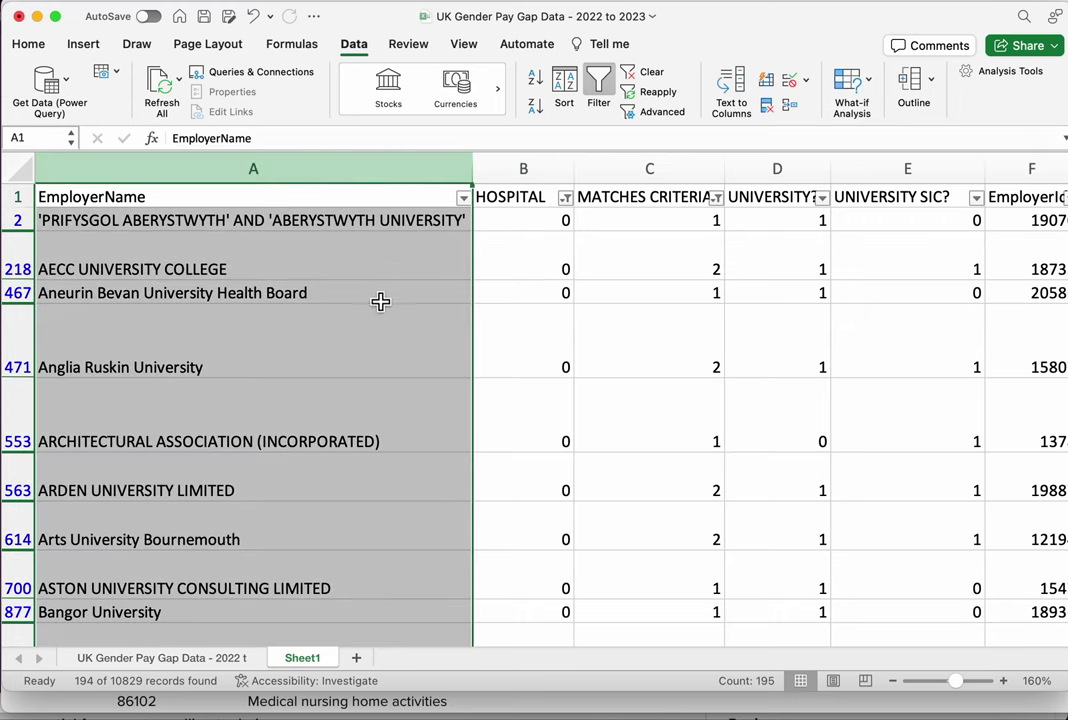
scroll(381, 305, "down", 10)
scroll(378, 330, "down", 3)
scroll(376, 338, "down", 5)
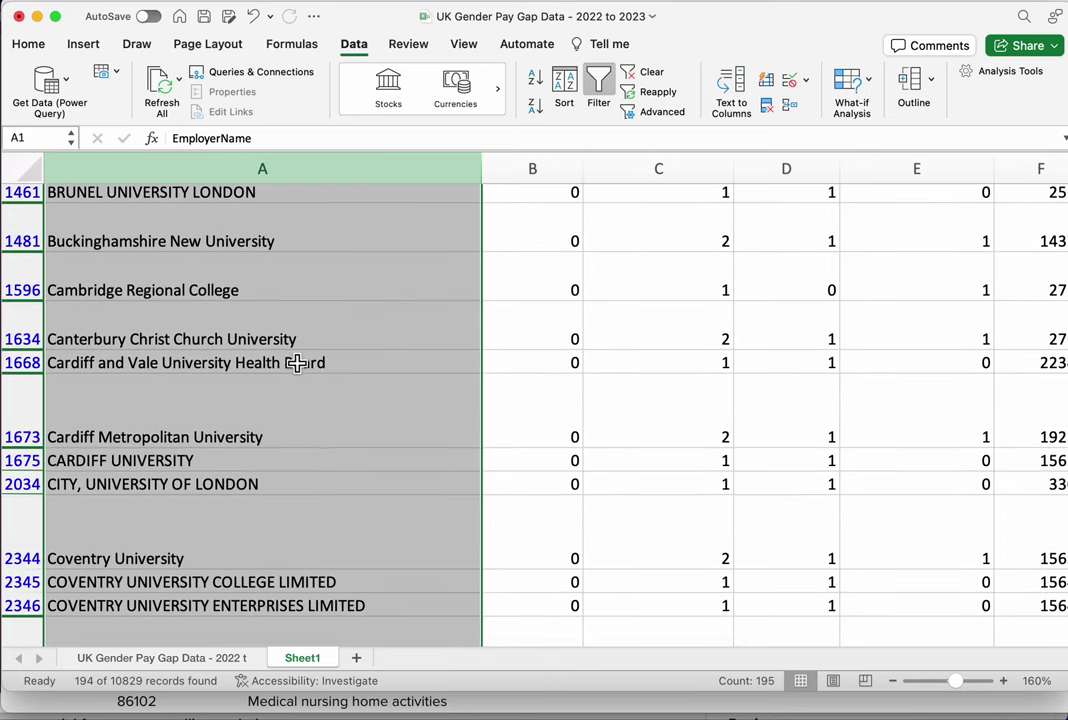
scroll(305, 384, "down", 5)
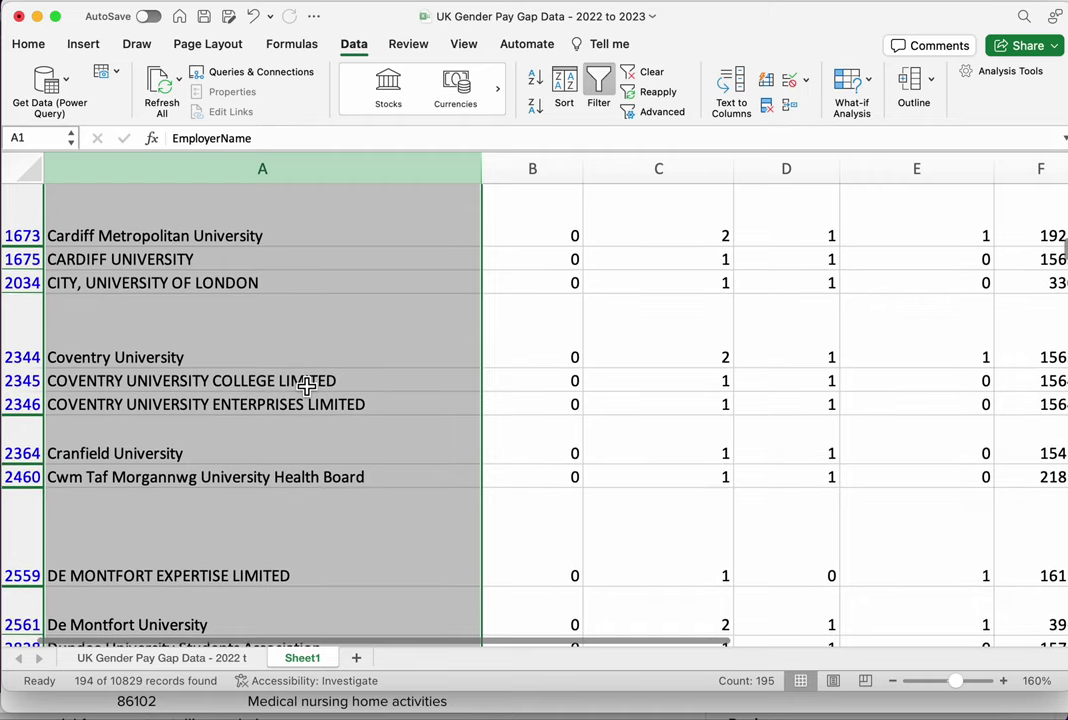
scroll(345, 480, "down", 5)
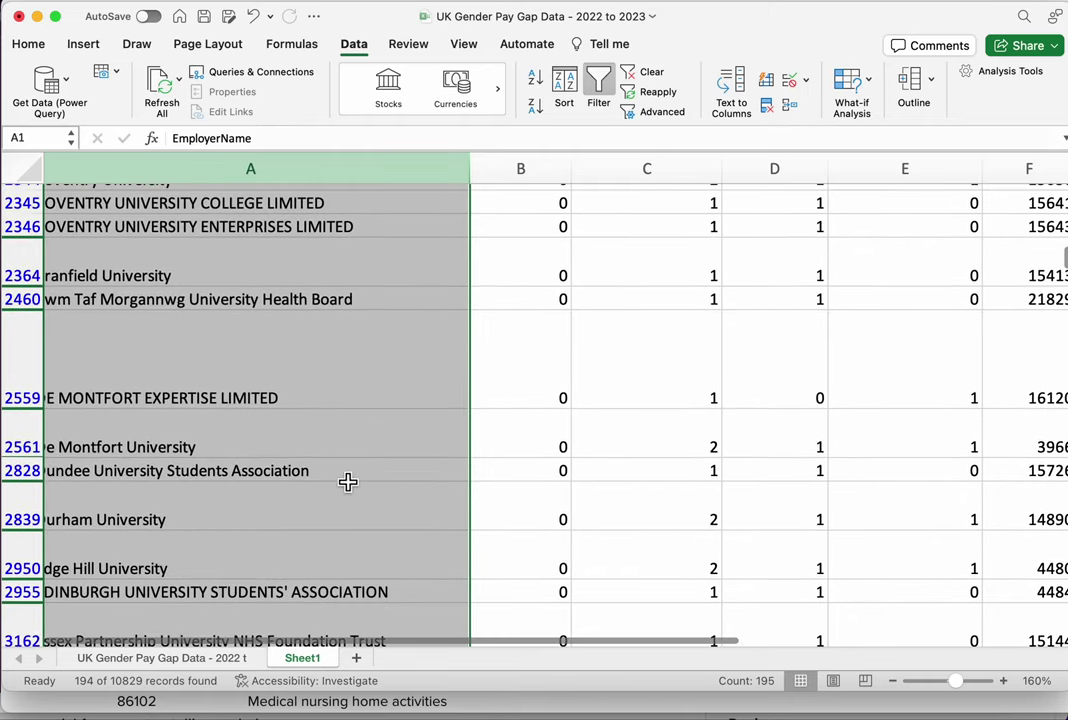
scroll(347, 482, "right", 1)
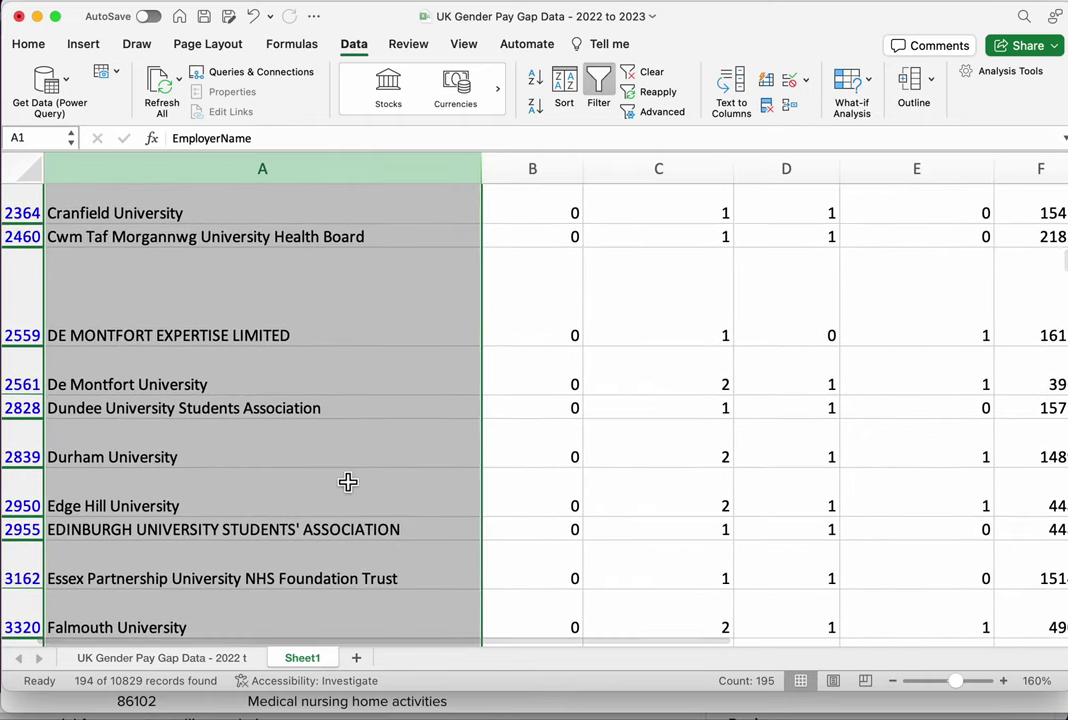
scroll(347, 482, "up", 20)
scroll(347, 482, "right", 1)
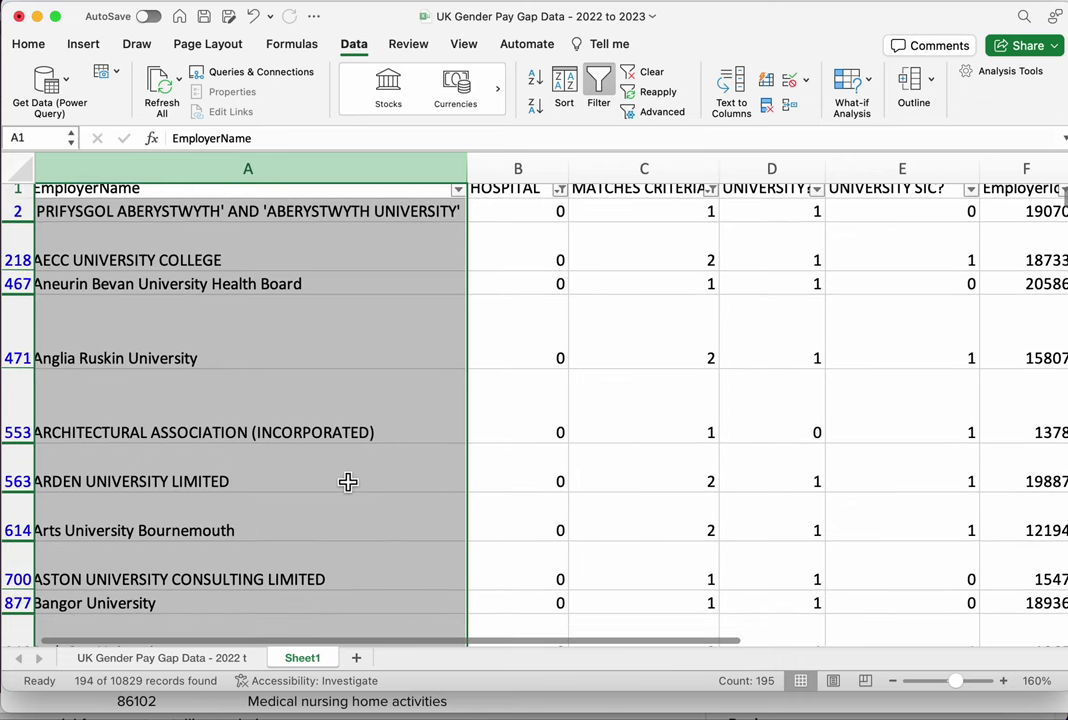
scroll(347, 482, "up", 1)
scroll(347, 482, "left", 1)
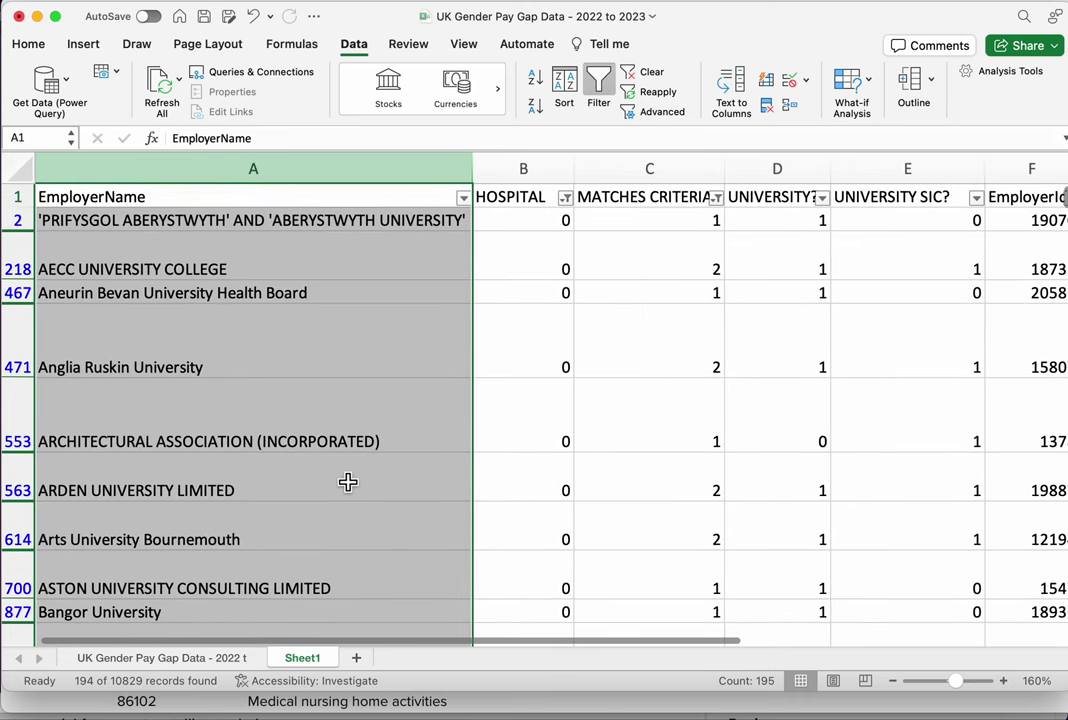
left_click(371, 343)
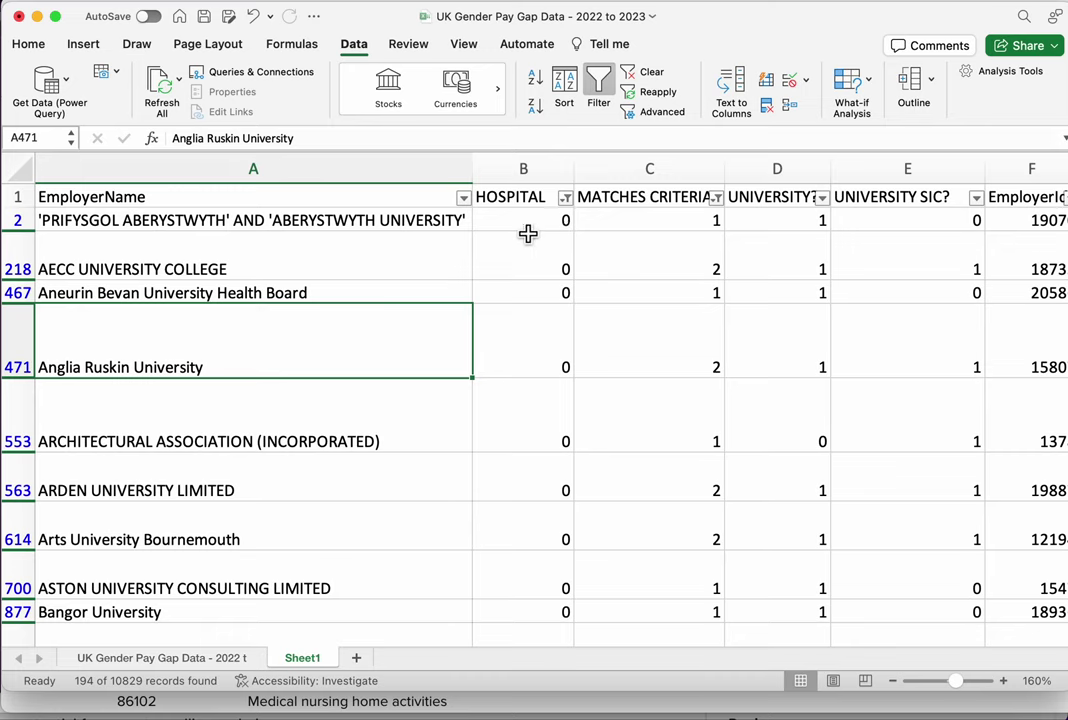
Select all the filtered university rows and copy them
left_click(291, 269)
right_click(291, 269)
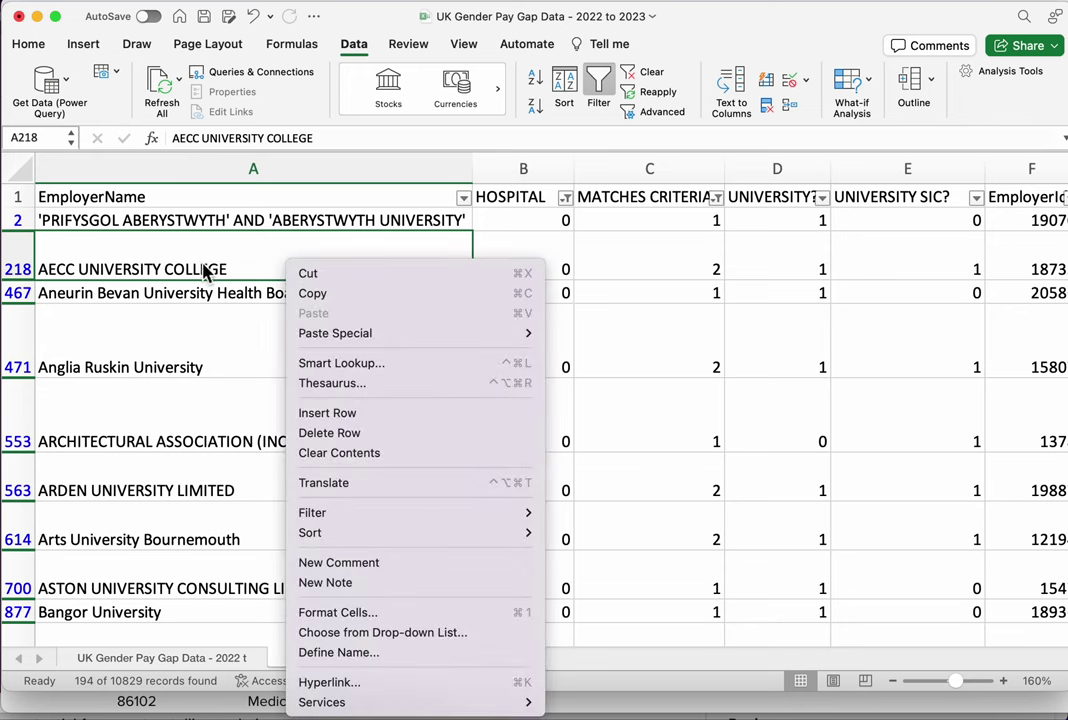
key("Escape")
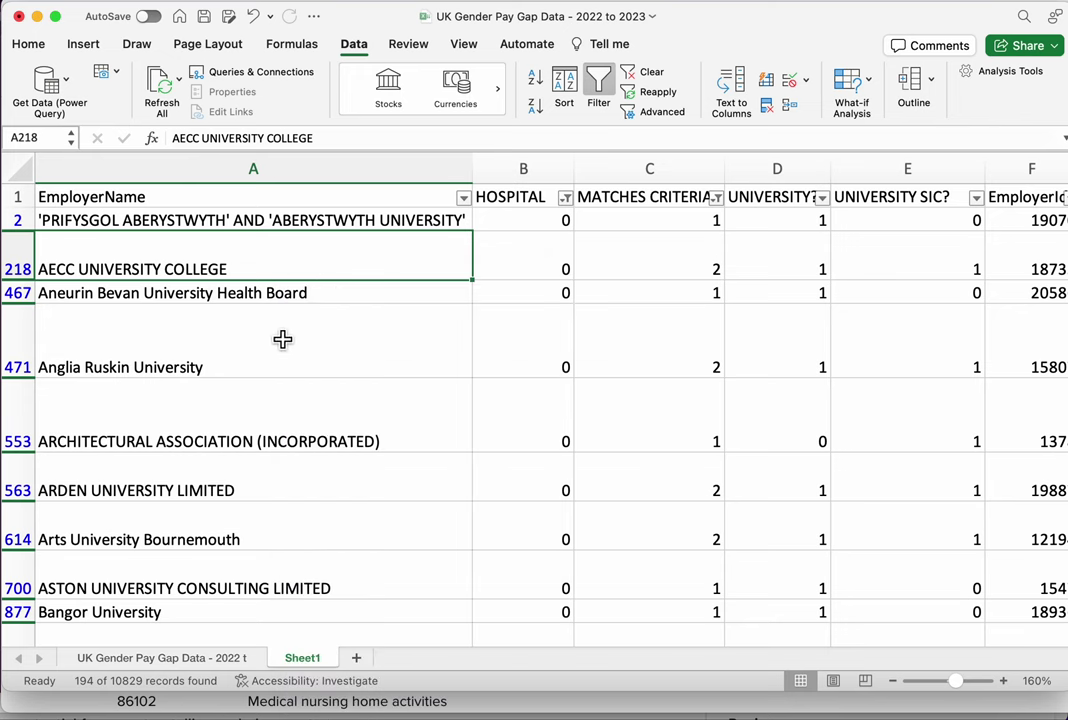
key("super+a")
scroll(339, 336, "right", 5)
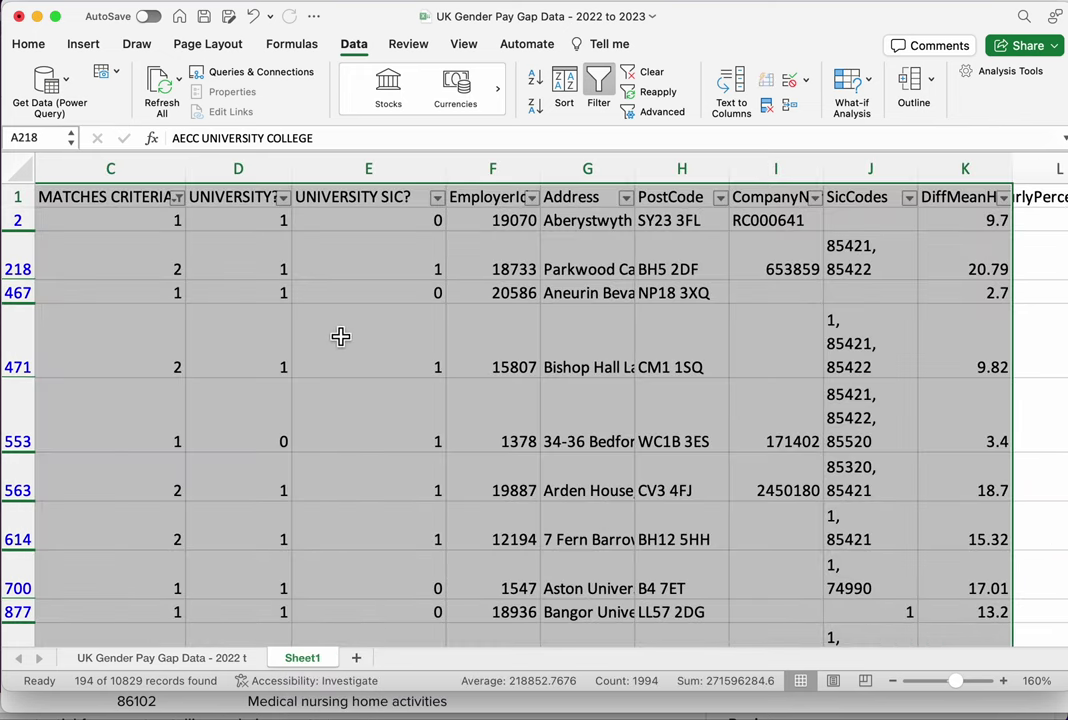
right_click(335, 340)
left_click(382, 331)
scroll(362, 360, "left", 5)
Paste the copied rows at A1 of a new sheet named universitiesONLY
left_click(356, 657)
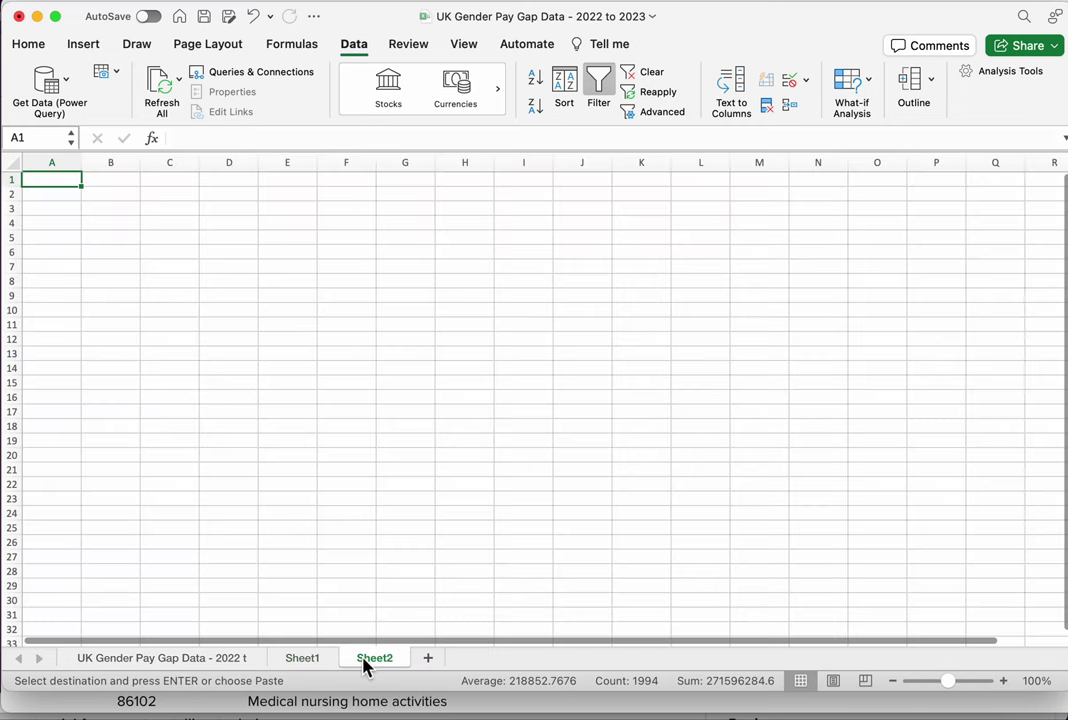
right_click(57, 180)
left_click(88, 229)
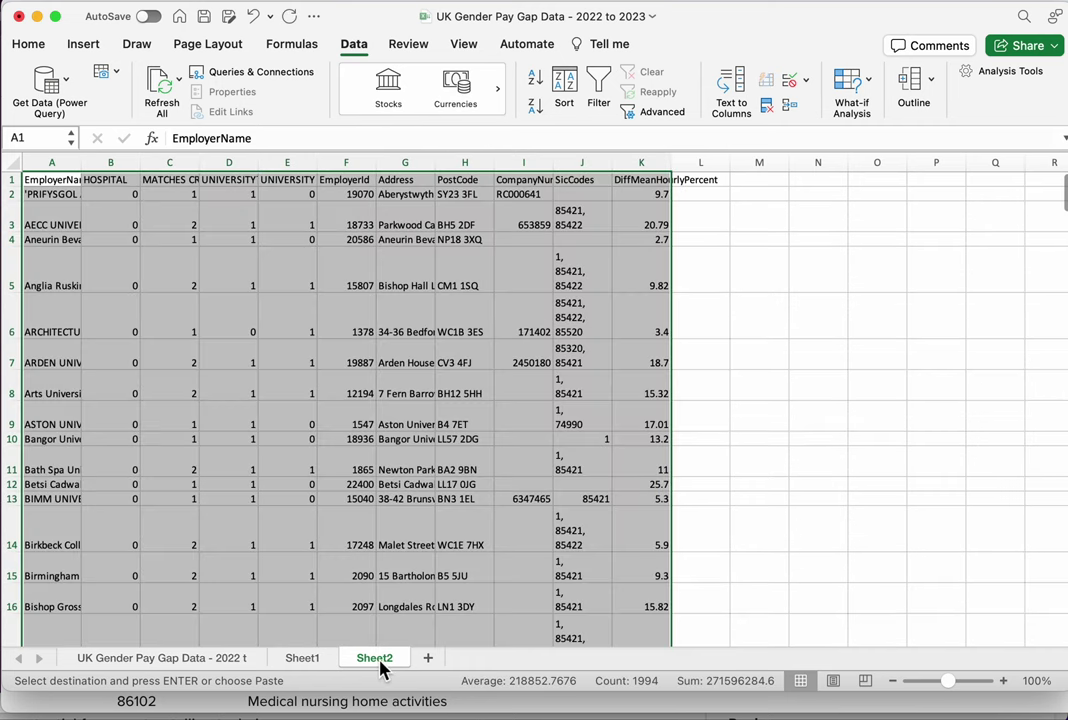
double_click(379, 660)
type("universitiesONLY")
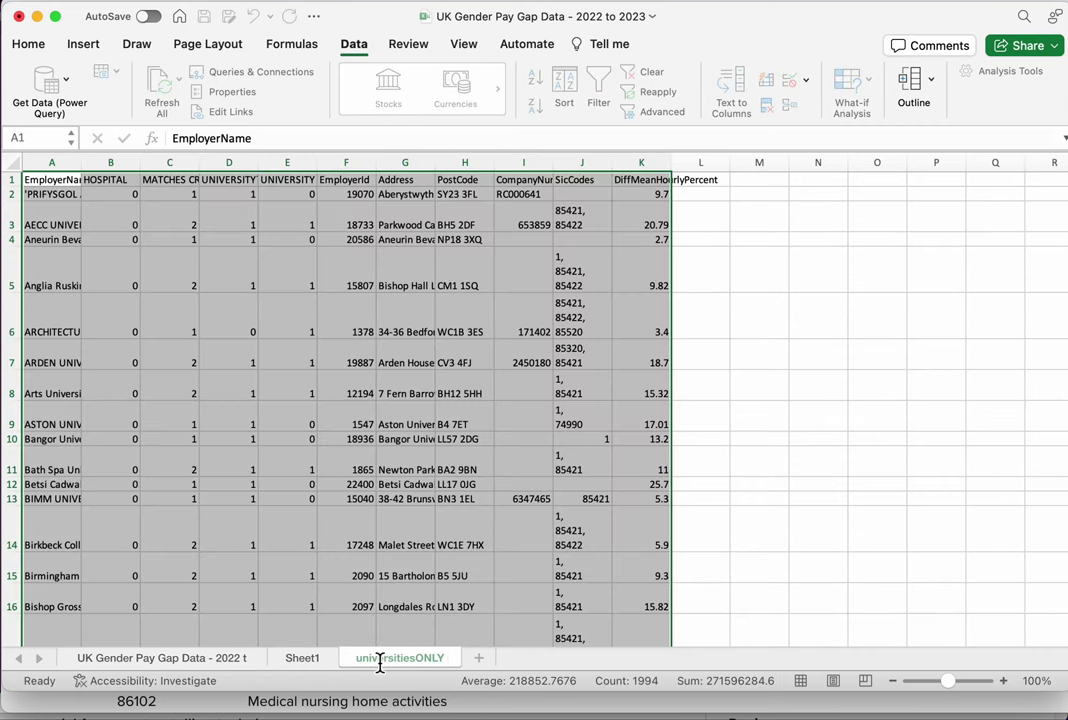
key("Return")
Zoom the sheet to 177% and widen column A to show full employer names
left_click_drag(957, 688, 965, 688)
left_click(358, 360)
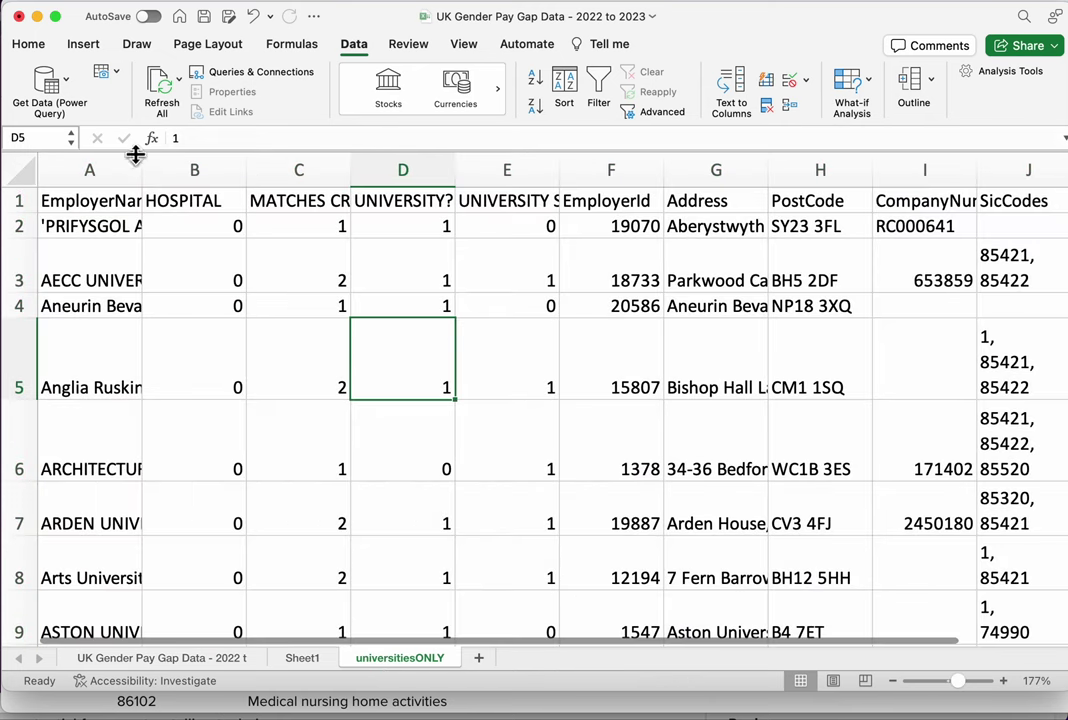
left_click_drag(143, 170, 350, 208)
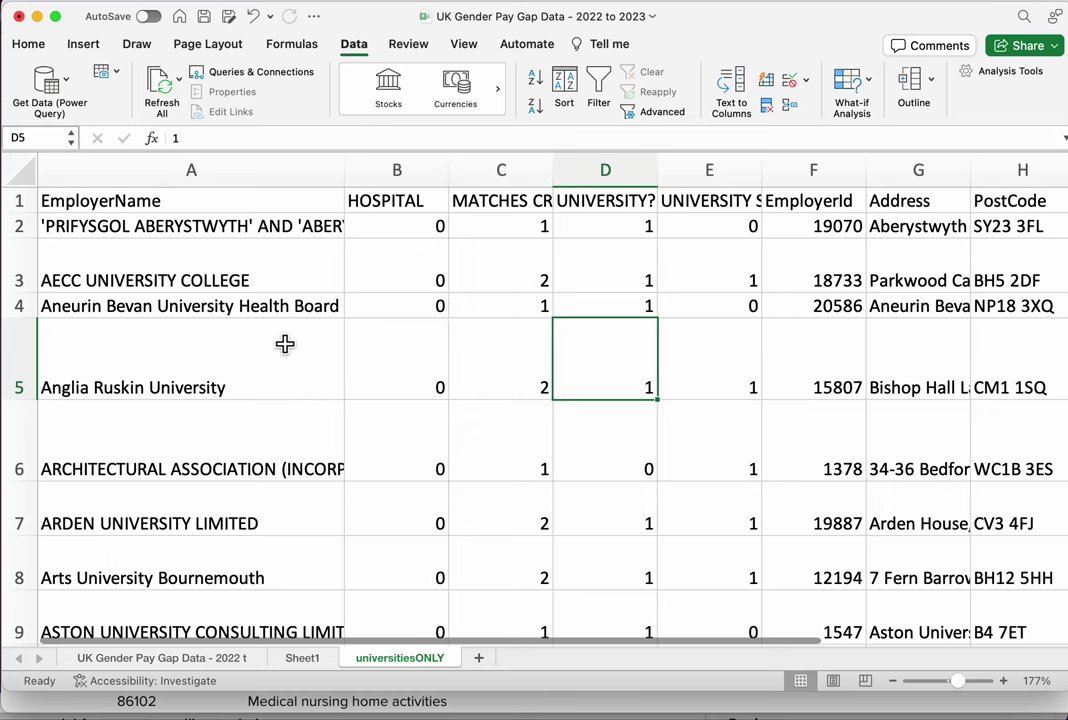
left_click(234, 236)
key("ctrl+Right")
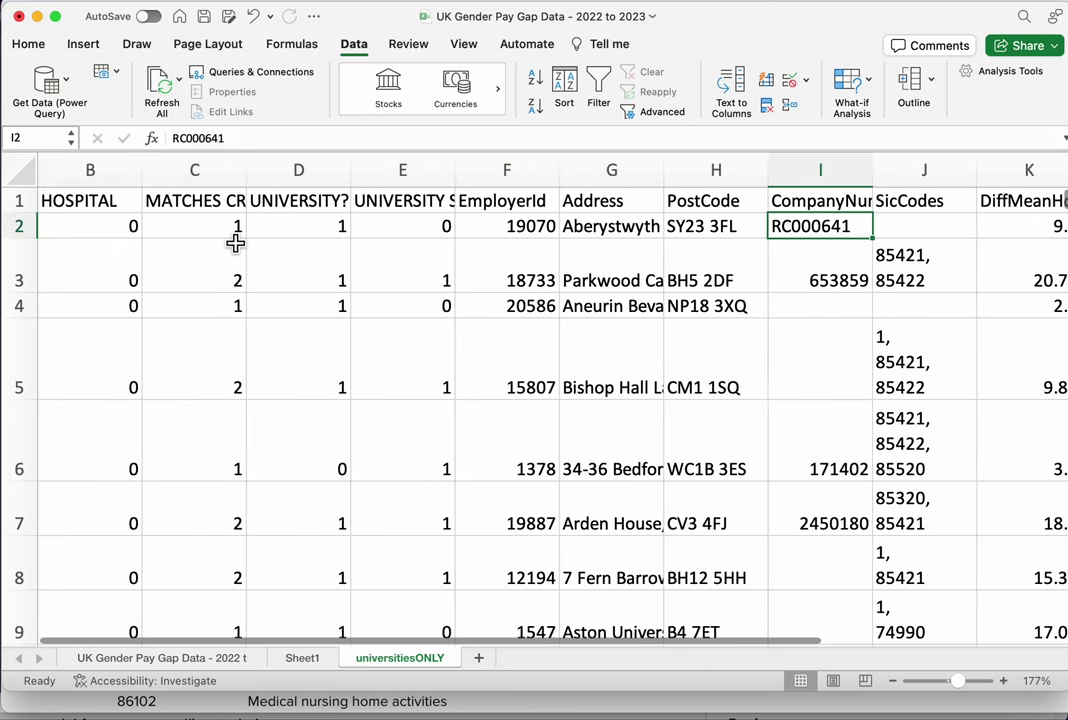
key("Right")
key("Right")
key("Right")
key("Right")
key("Right")
key("Right")
Enter =AVERAGE(K:K) in M2, giving a mean pay gap of 11.858866
key("Left")
key("Left")
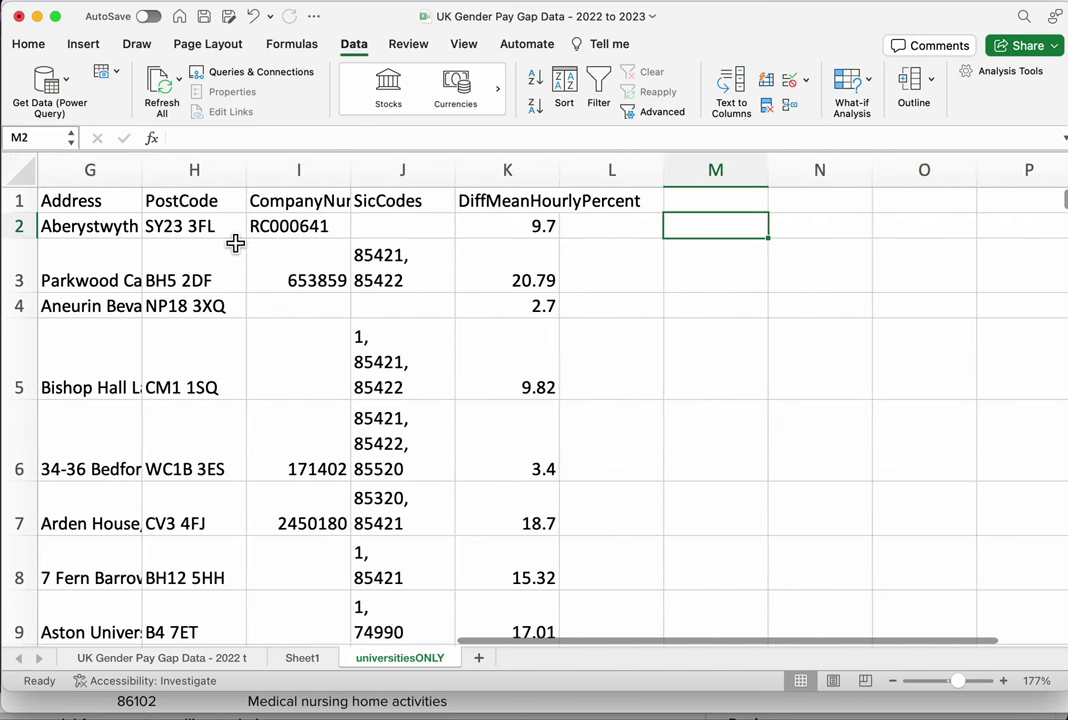
type("=AVERAGE(")
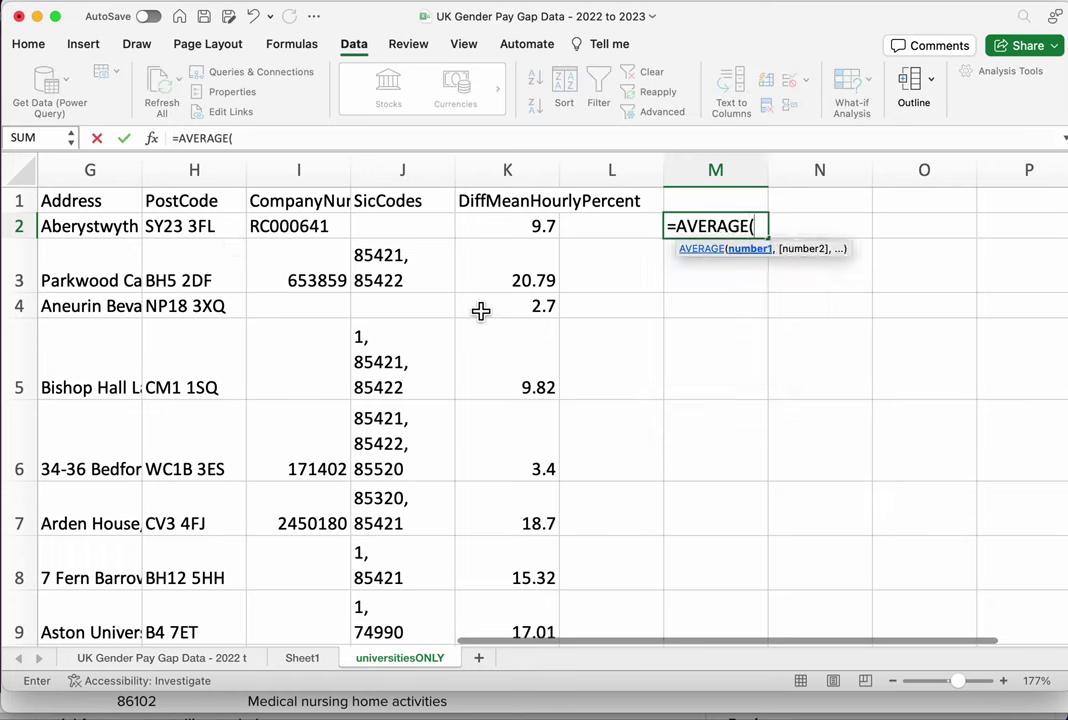
type("K:K")
key("Return")
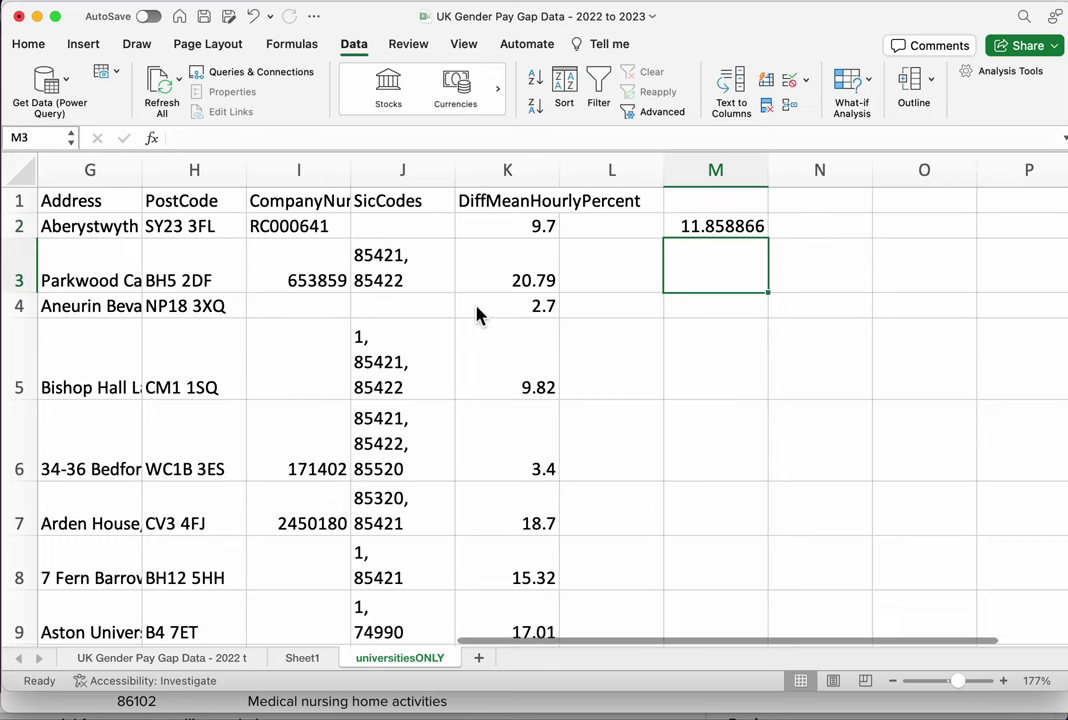
key("Up")
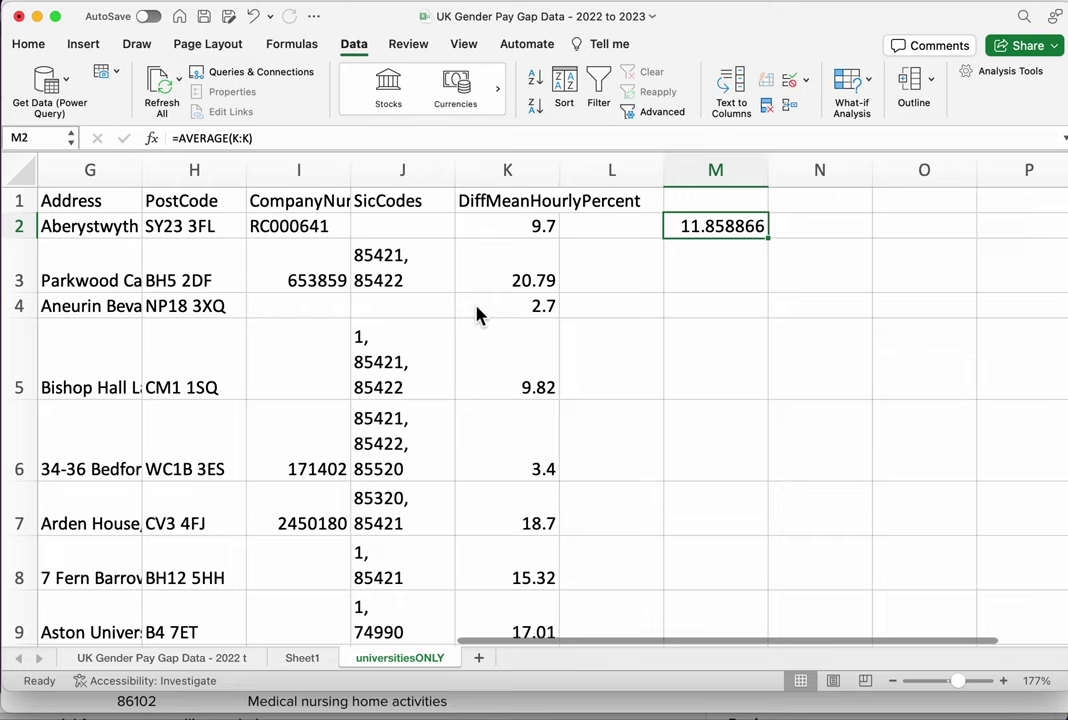
Return to A1 and widen column A further so full employer names fit
key("Up")
key("Left")
key("Left")
key("Home")
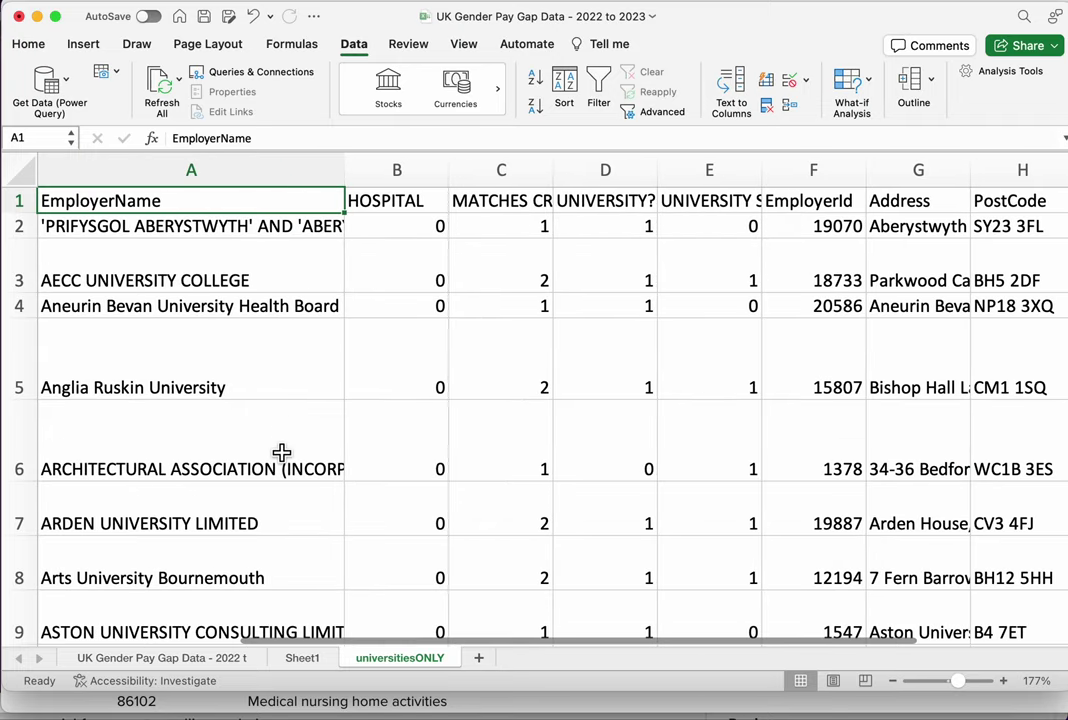
left_click_drag(345, 170, 497, 165)
left_click(248, 434)
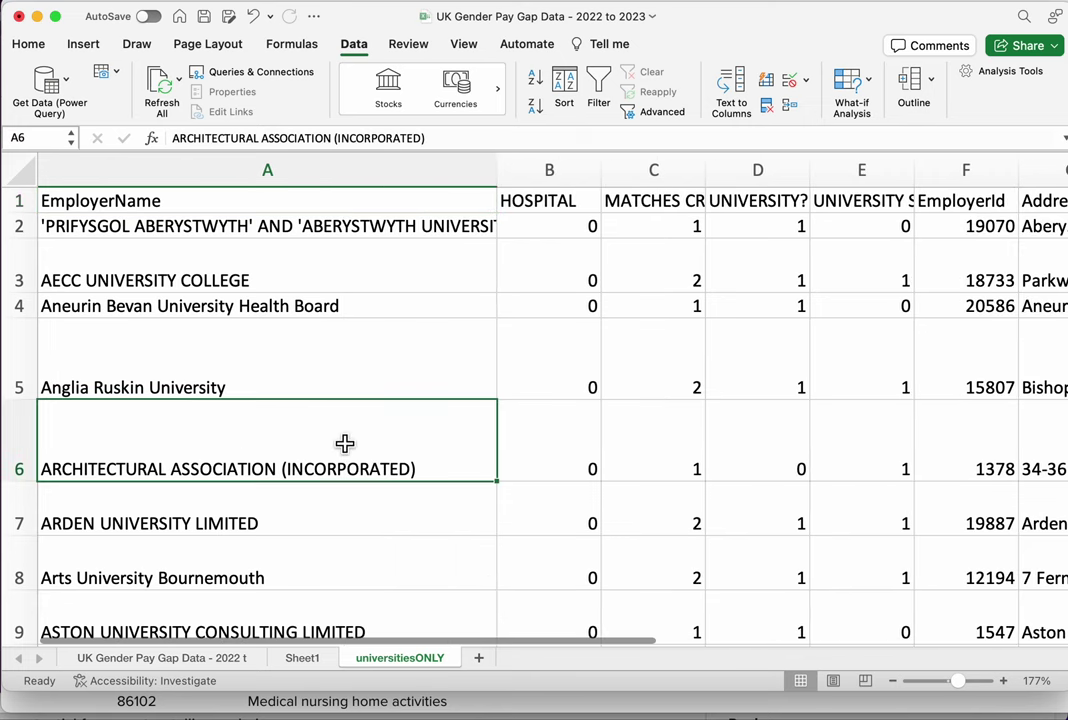